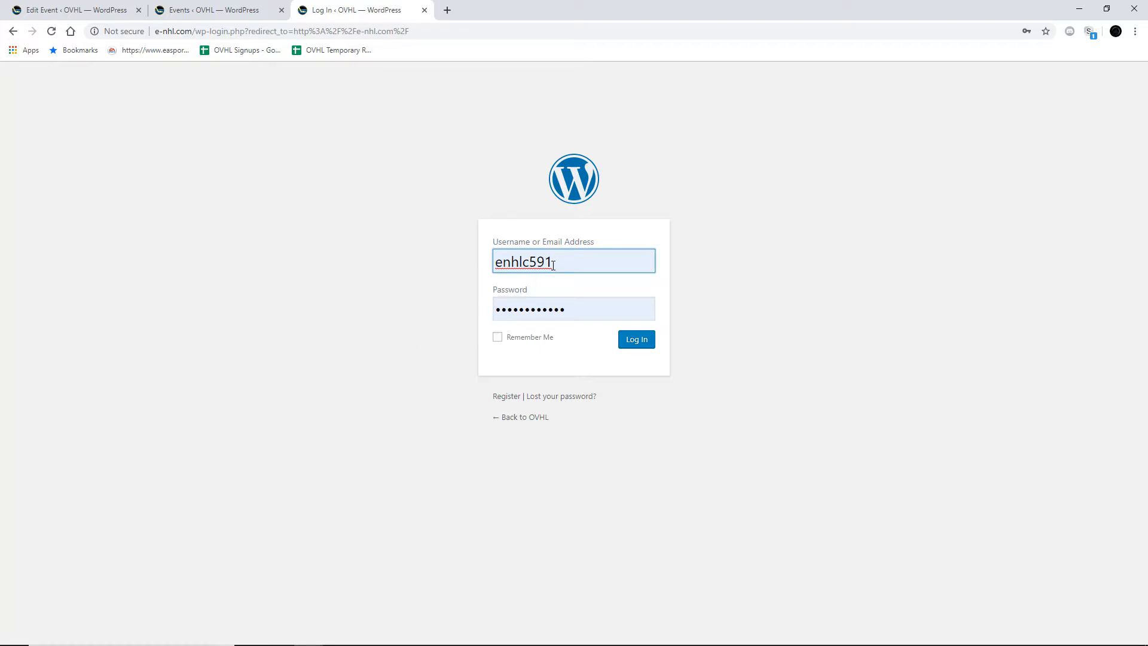
Step: Log in to the WordPress site with the saved credentials and open the admin dashboard
{"action": "left_click", "coordinate": [578, 310]}
{"action": "left_click", "coordinate": [751, 366]}
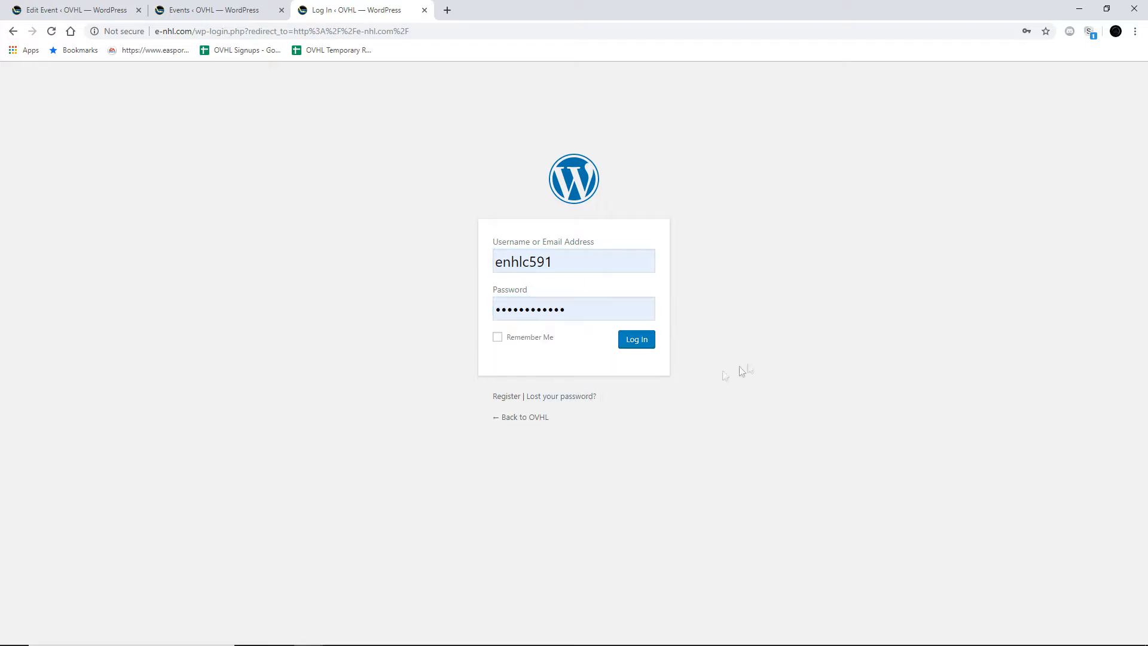
{"action": "left_click", "coordinate": [553, 341]}
{"action": "left_click", "coordinate": [646, 340]}
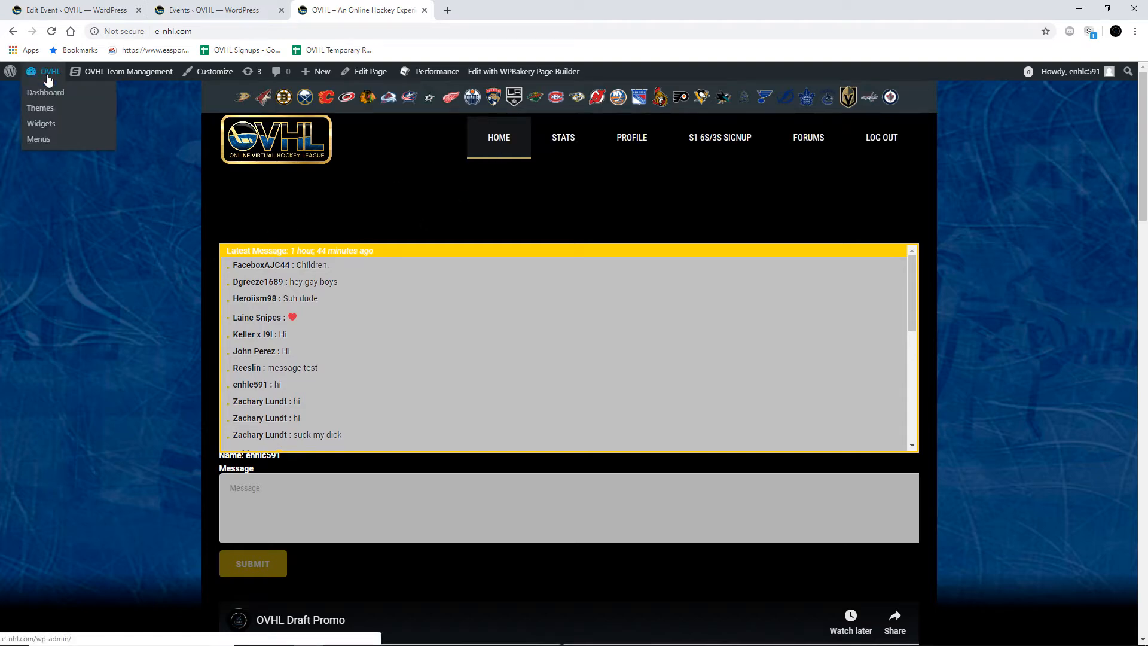
{"action": "left_click", "coordinate": [48, 75]}
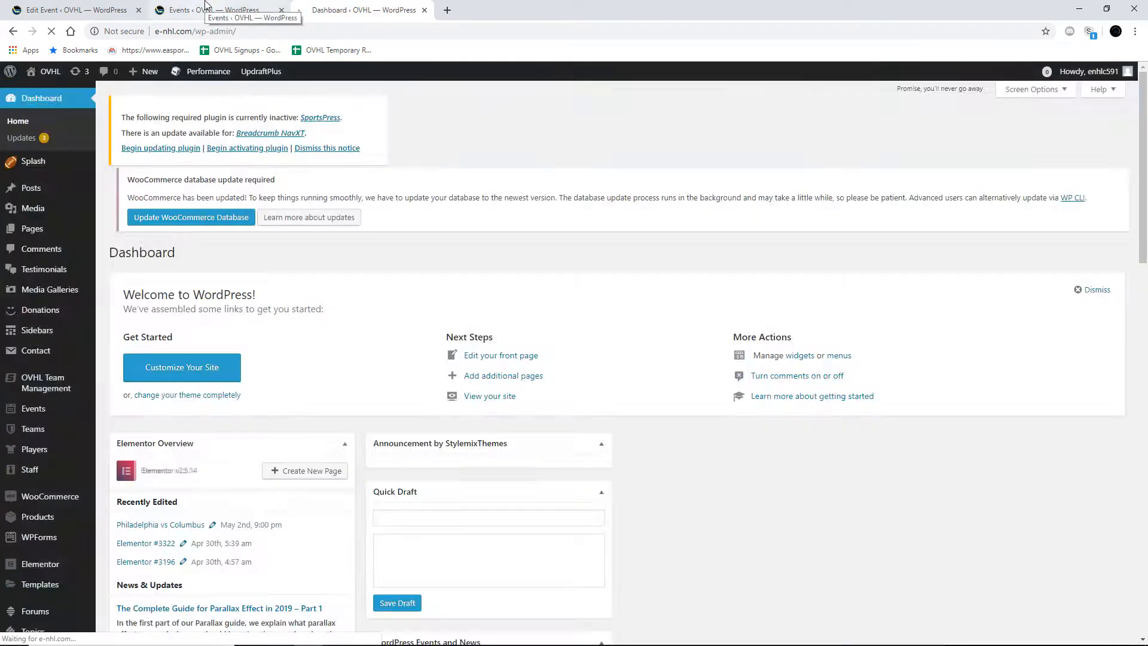
Step: Look through the dashboard's admin menu for the Events section and switch to the already open events list
{"action": "left_click", "coordinate": [209, 8]}
{"action": "left_click", "coordinate": [295, 12]}
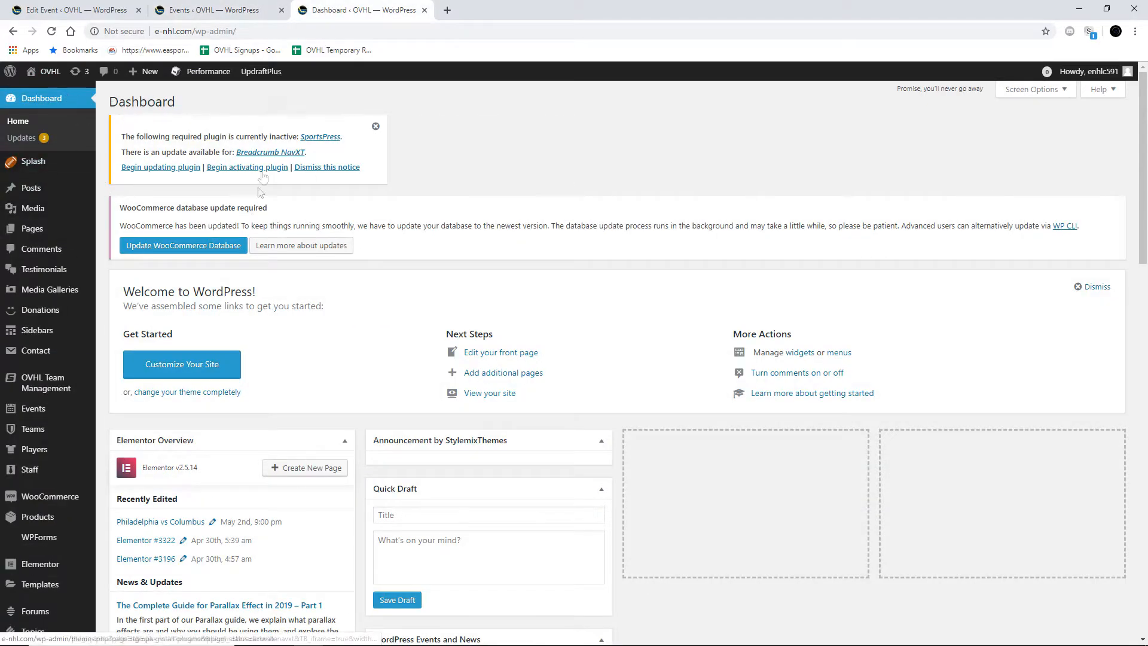
{"action": "scroll", "coordinate": [42, 308], "scroll_direction": "down", "scroll_amount": 5}
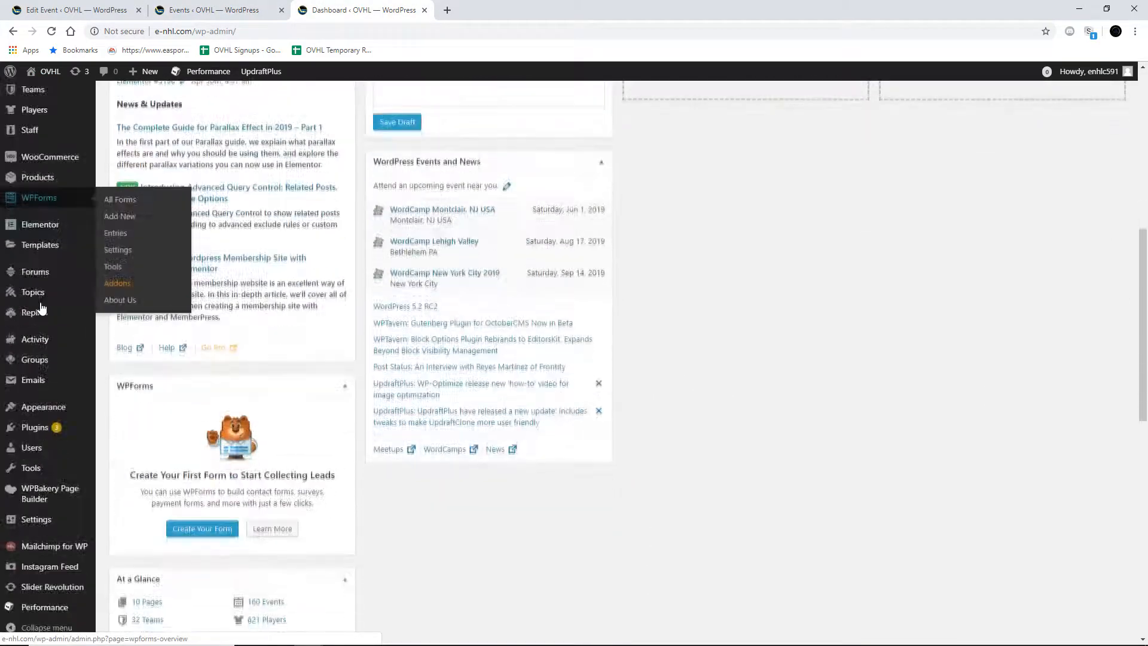
{"action": "scroll", "coordinate": [42, 308], "scroll_direction": "up", "scroll_amount": 5}
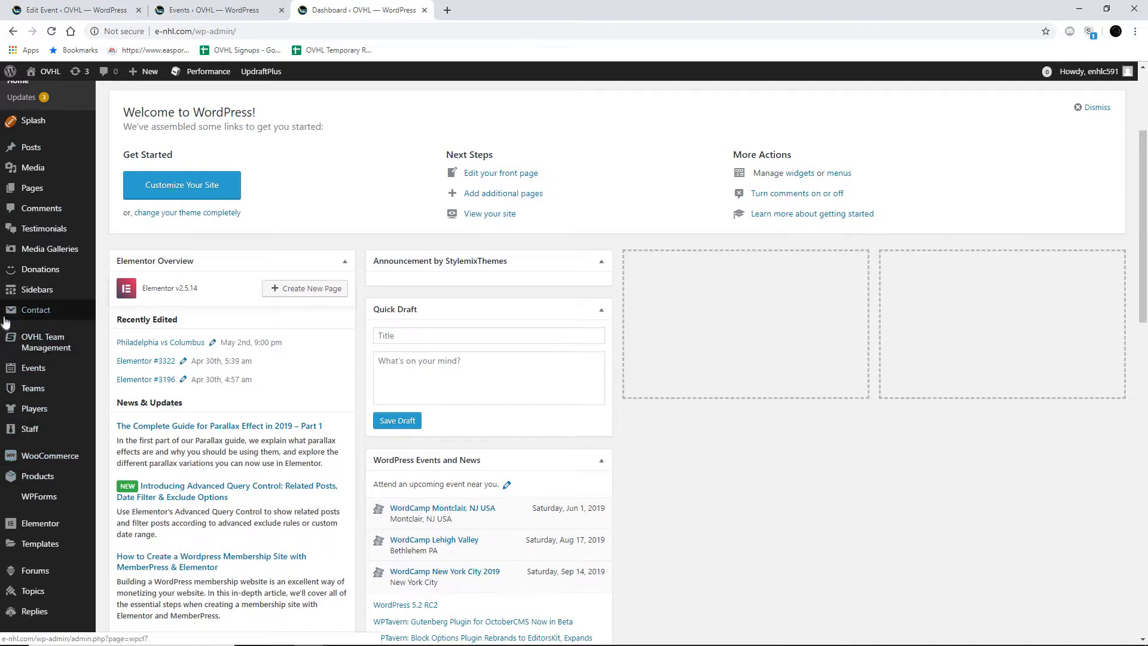
{"action": "mouse_move", "coordinate": [33, 373]}
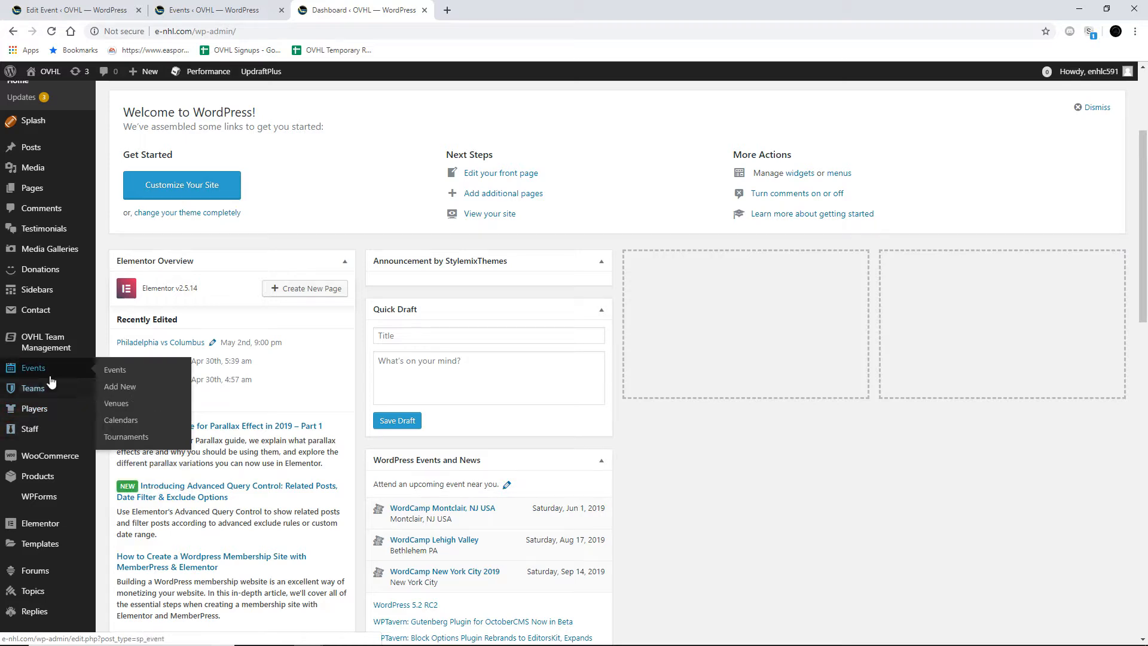
{"action": "left_click", "coordinate": [182, 9]}
Step: Search the events list for boston
{"action": "left_click", "coordinate": [1012, 201]}
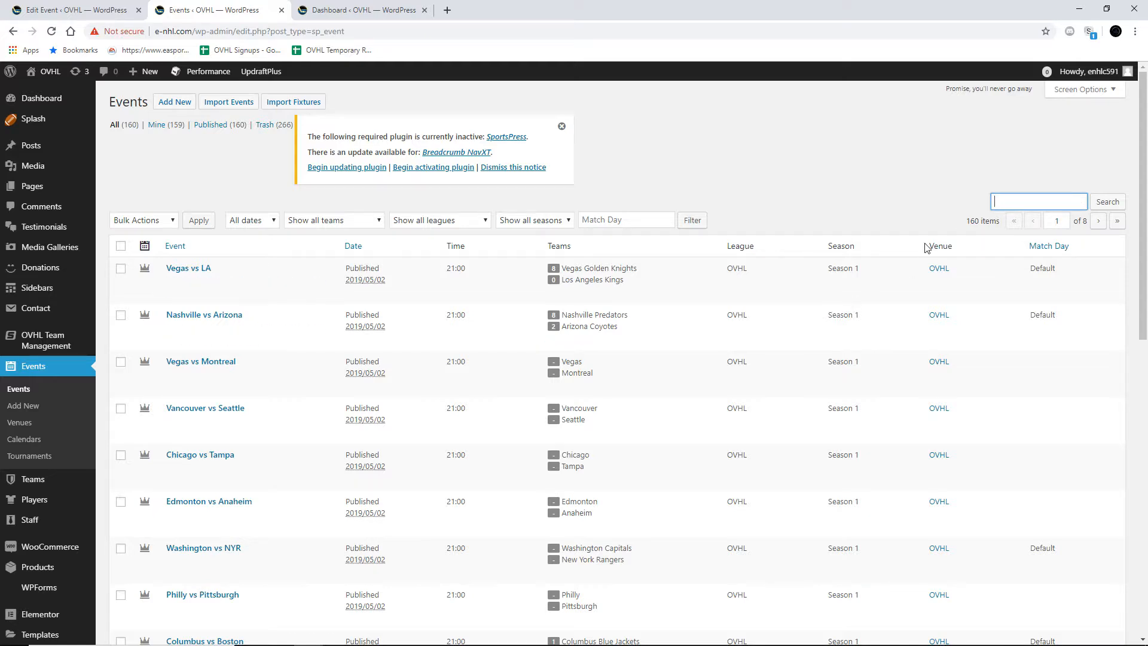
{"action": "double_click", "coordinate": [973, 220]}
{"action": "left_click", "coordinate": [970, 221]}
{"action": "left_click_drag", "start_coordinate": [968, 221], "coordinate": [984, 221]}
{"action": "left_click", "coordinate": [981, 222]}
{"action": "left_click", "coordinate": [1016, 202]}
{"action": "key", "text": "Return"}
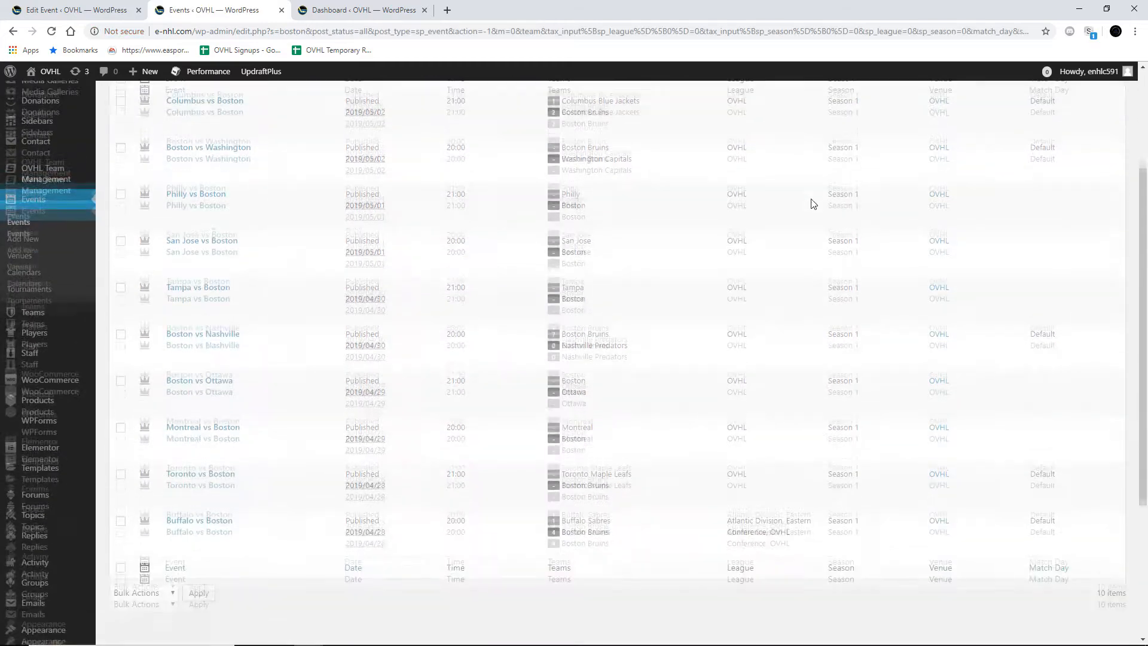
Step: Review the Boston events, including their opponents, dates, times and recorded scores
{"action": "scroll", "coordinate": [810, 202], "scroll_direction": "down", "scroll_amount": 1}
{"action": "scroll", "coordinate": [813, 203], "scroll_direction": "down", "scroll_amount": 1}
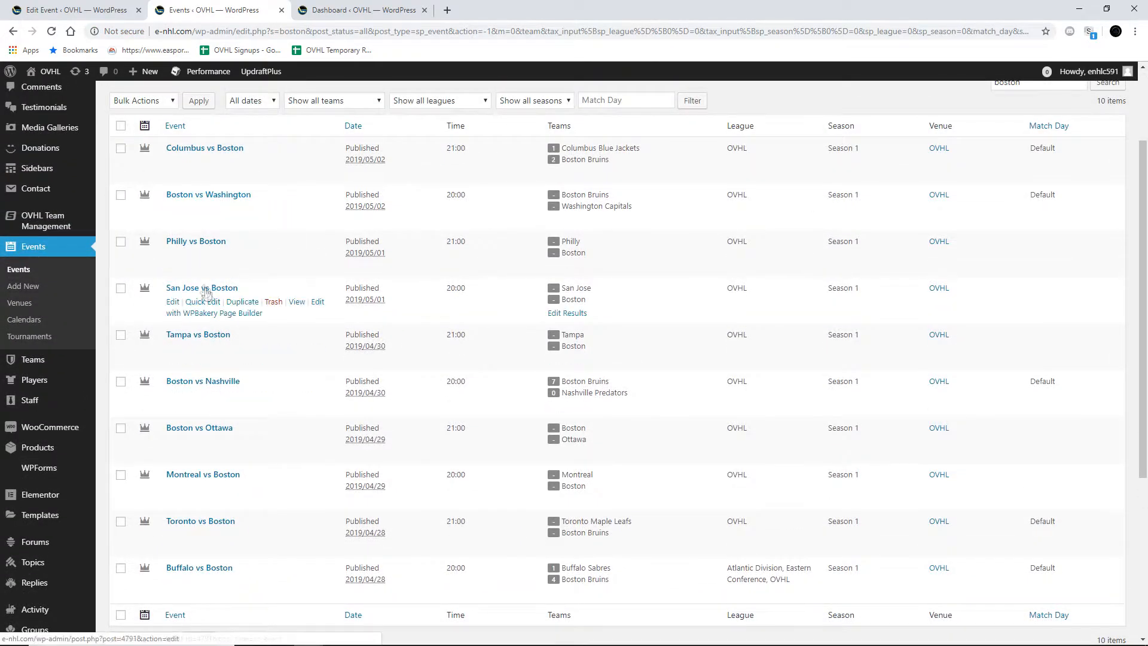
{"action": "scroll", "coordinate": [209, 251], "scroll_direction": "down", "scroll_amount": 1}
{"action": "scroll", "coordinate": [442, 197], "scroll_direction": "up", "scroll_amount": 1}
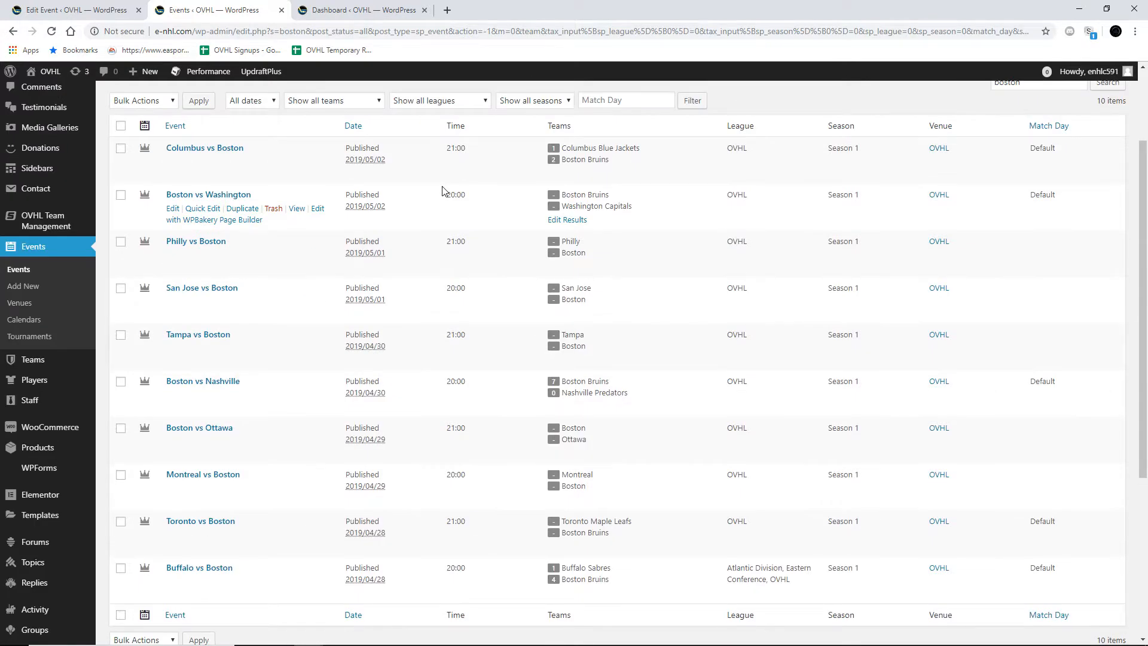
{"action": "scroll", "coordinate": [442, 190], "scroll_direction": "up", "scroll_amount": 2}
{"action": "scroll", "coordinate": [441, 191], "scroll_direction": "down", "scroll_amount": 3}
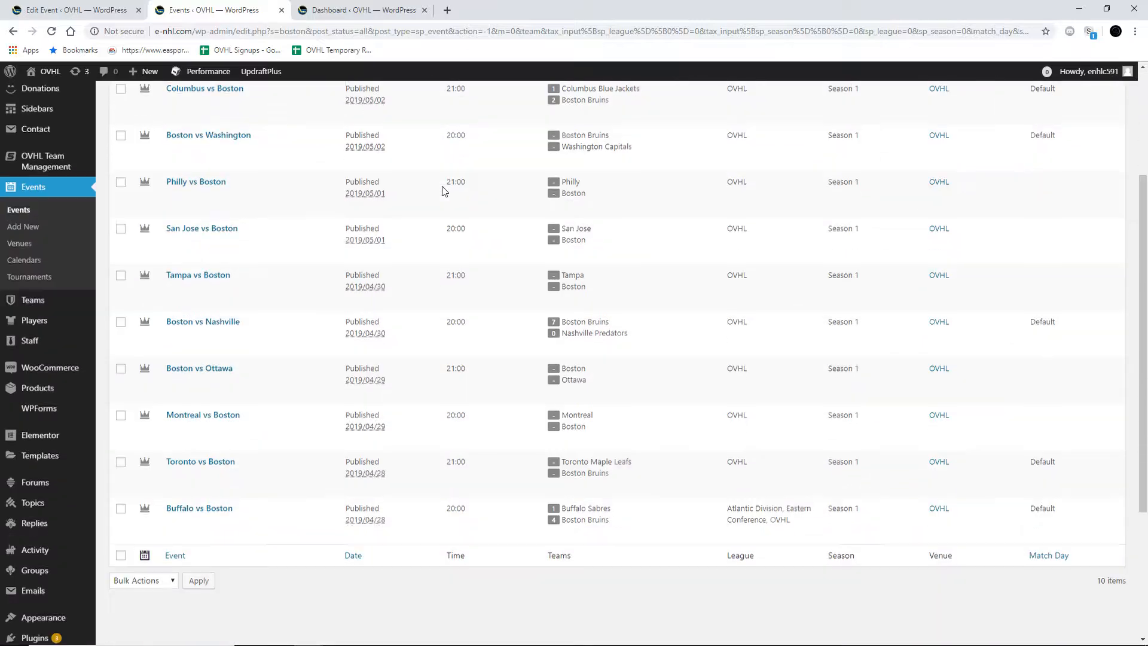
{"action": "scroll", "coordinate": [440, 190], "scroll_direction": "up", "scroll_amount": 1}
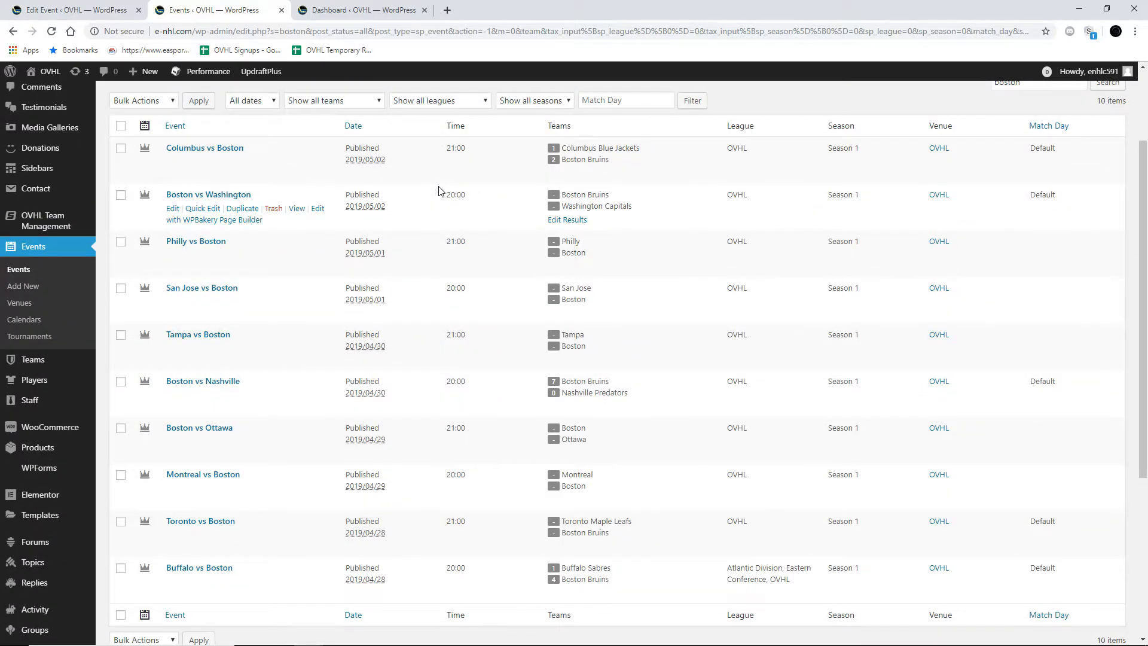
{"action": "scroll", "coordinate": [439, 190], "scroll_direction": "down", "scroll_amount": 2}
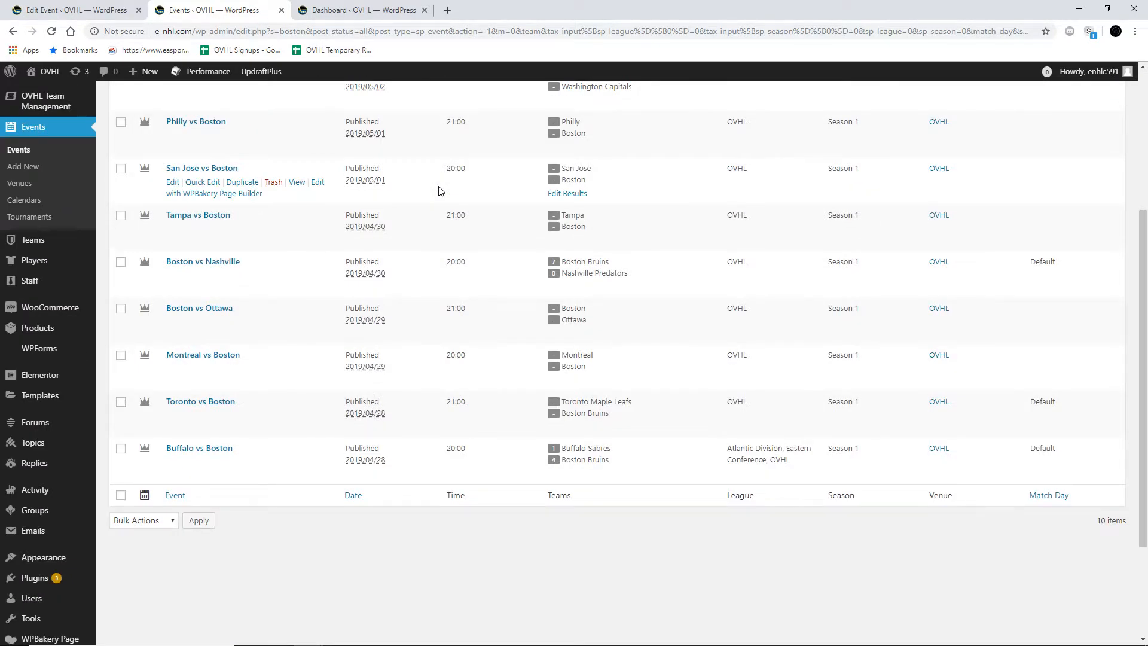
{"action": "scroll", "coordinate": [439, 191], "scroll_direction": "up", "scroll_amount": 2}
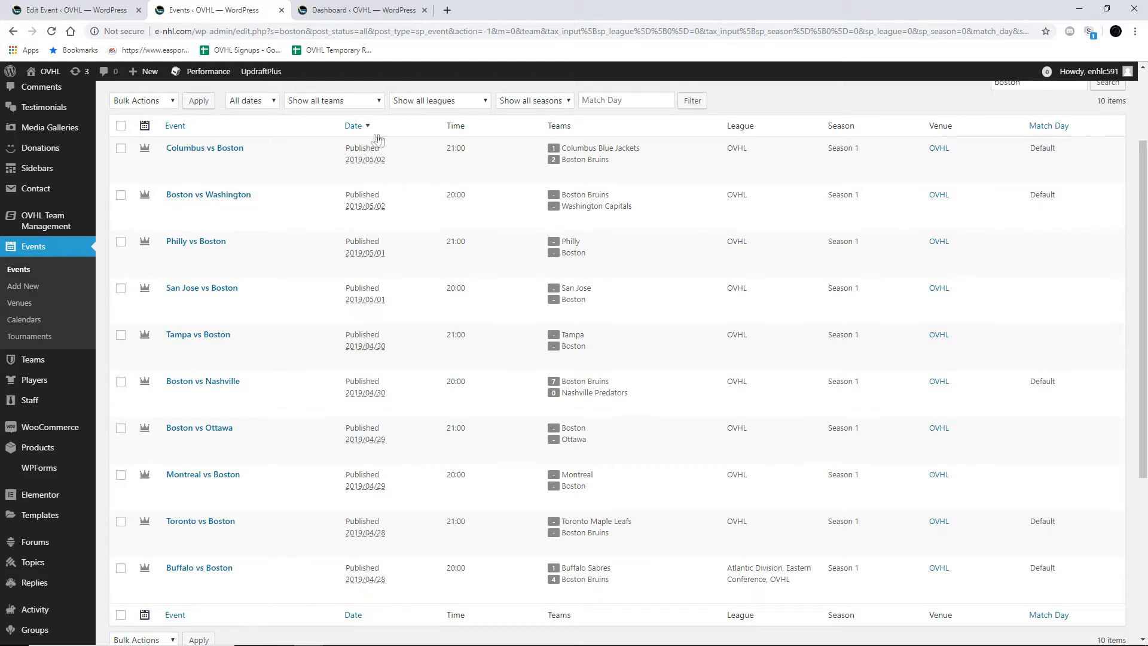
Step: Check the scheduled date and time of the Columbus vs Boston event
{"action": "left_click_drag", "start_coordinate": [364, 162], "coordinate": [386, 161]}
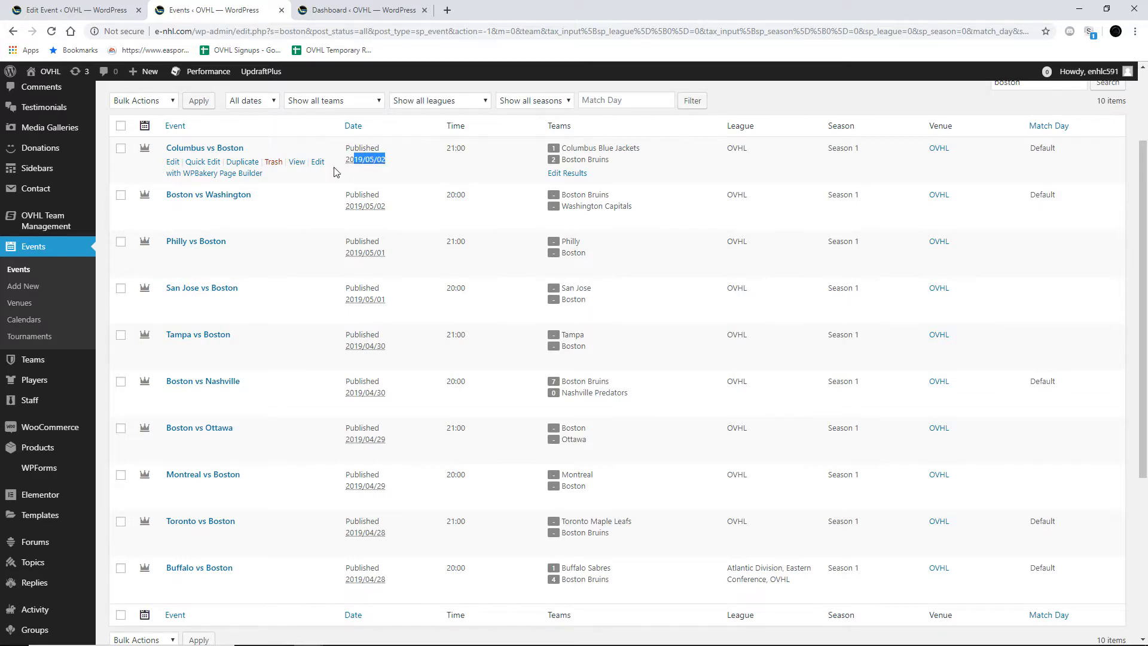
{"action": "left_click", "coordinate": [400, 176]}
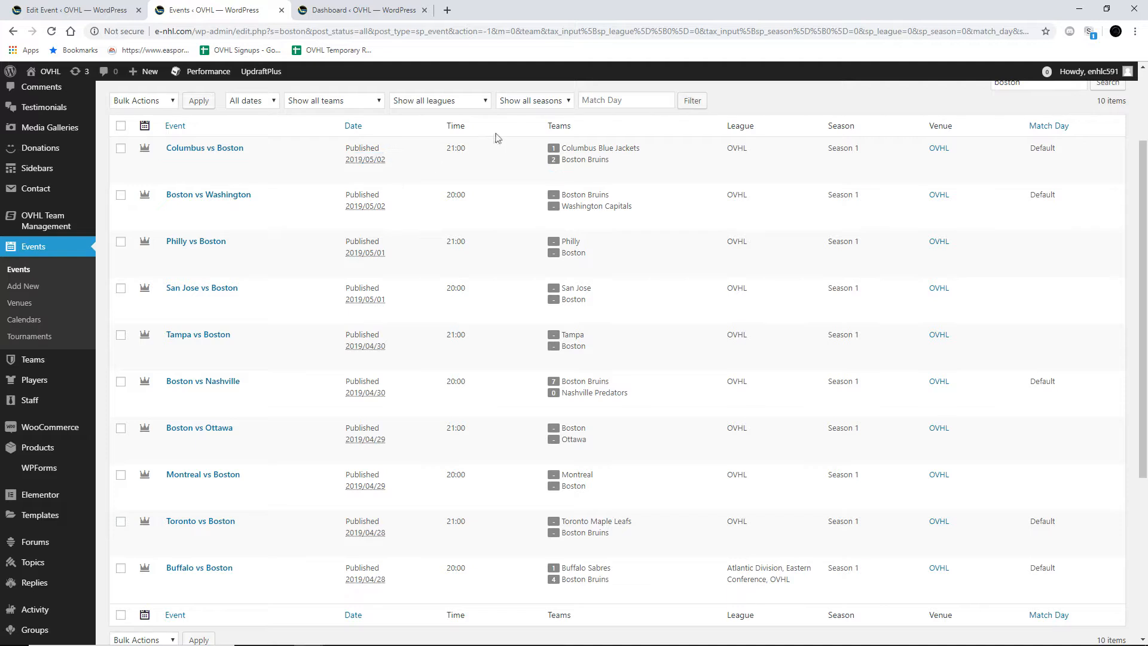
{"action": "double_click", "coordinate": [452, 153]}
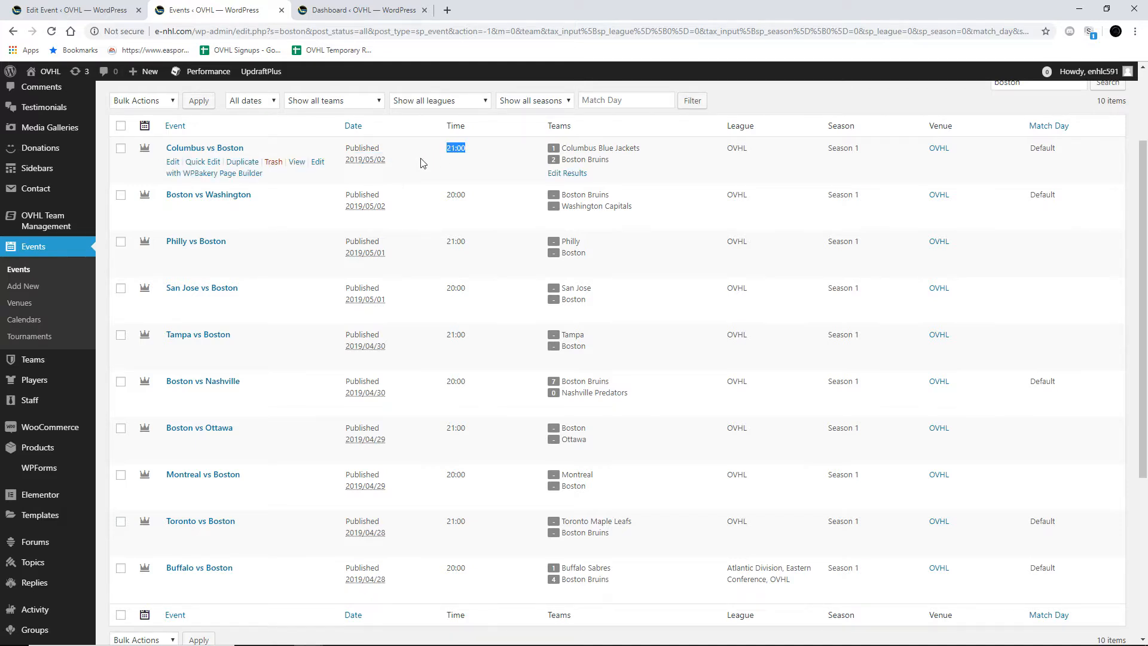
{"action": "left_click", "coordinate": [460, 193]}
{"action": "left_click", "coordinate": [464, 163]}
{"action": "left_click", "coordinate": [453, 189]}
Step: Open the Columbus vs Boston event for editing and go through its Results and Teams sections
{"action": "left_click", "coordinate": [210, 150]}
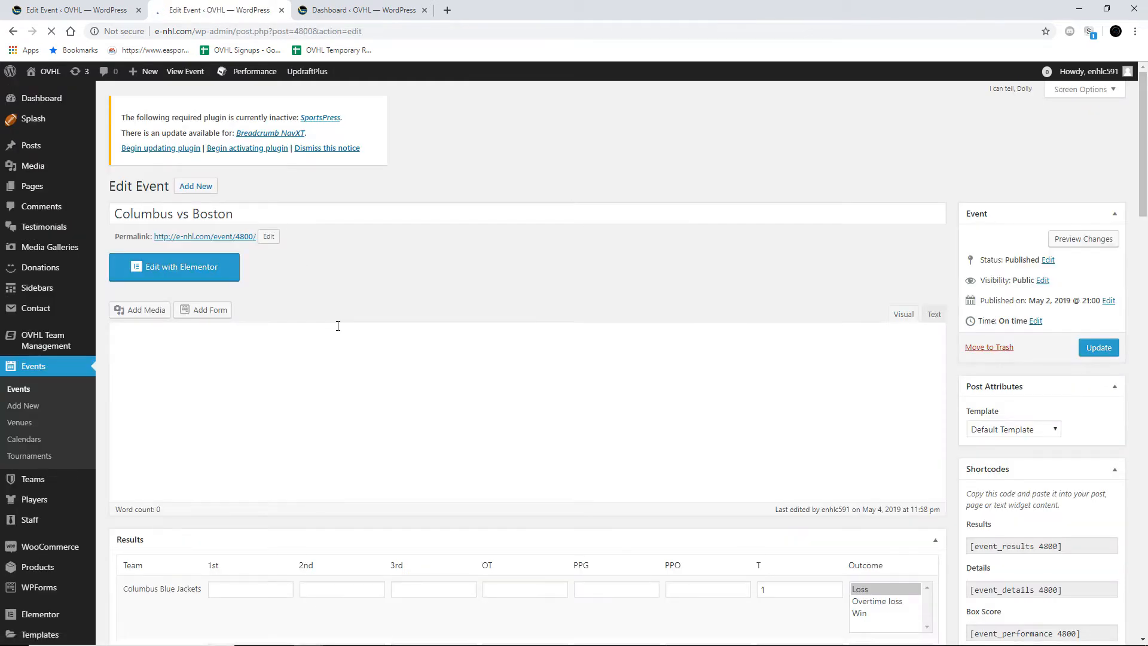
{"action": "scroll", "coordinate": [339, 328], "scroll_direction": "down", "scroll_amount": 2}
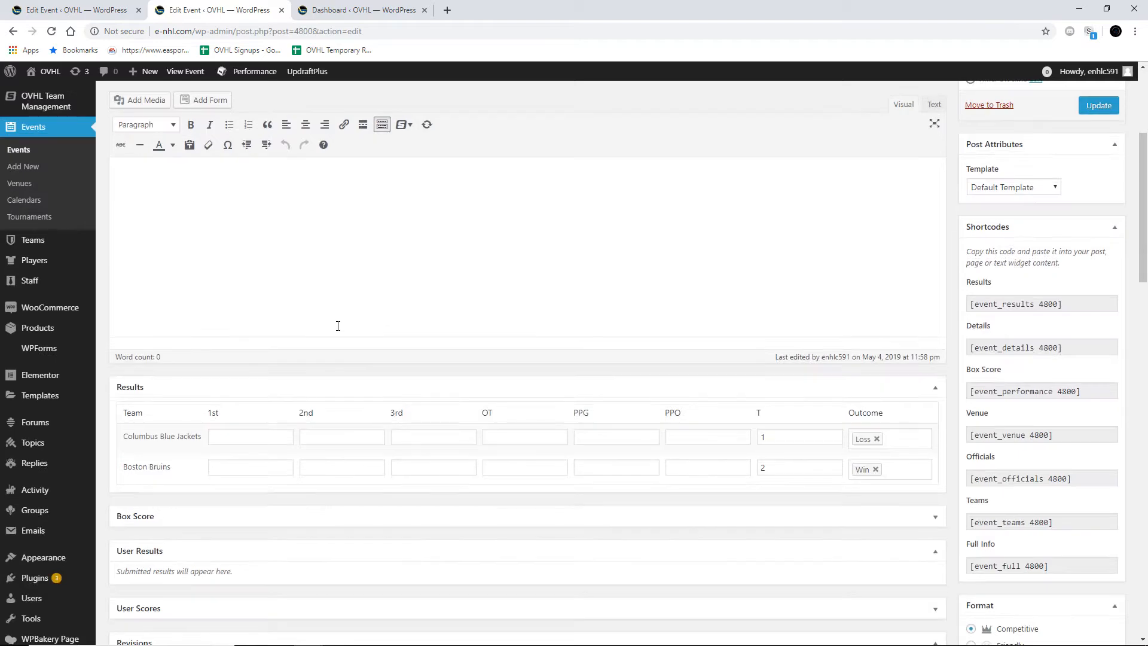
{"action": "scroll", "coordinate": [338, 326], "scroll_direction": "up", "scroll_amount": 4}
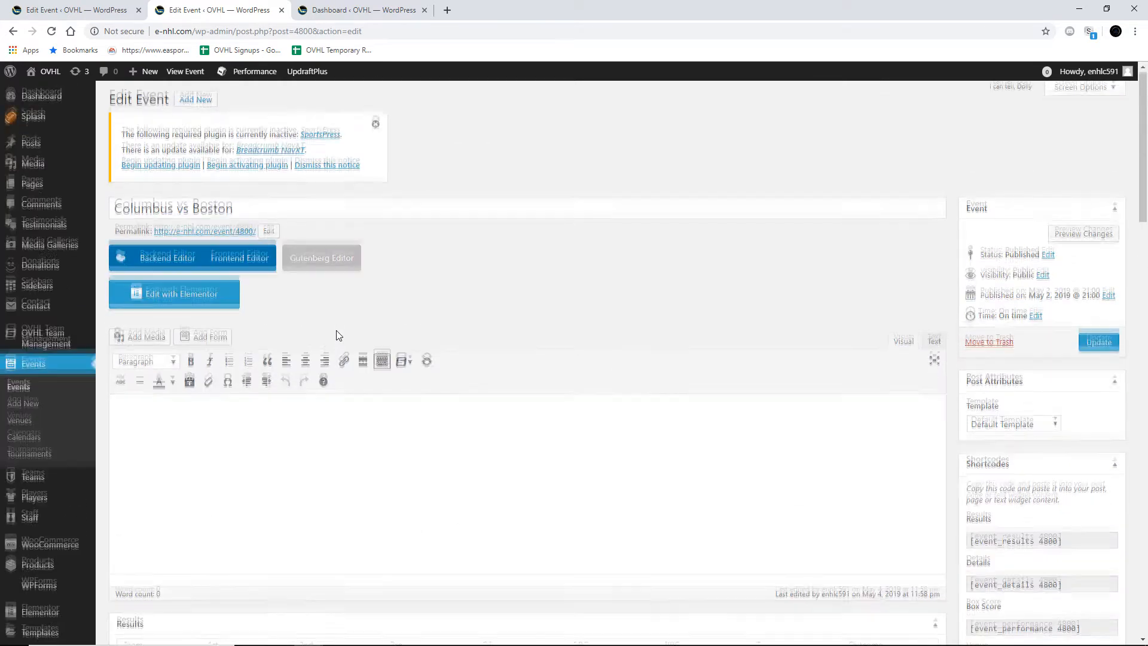
{"action": "scroll", "coordinate": [338, 335], "scroll_direction": "down", "scroll_amount": 8}
{"action": "scroll", "coordinate": [338, 335], "scroll_direction": "down", "scroll_amount": 8}
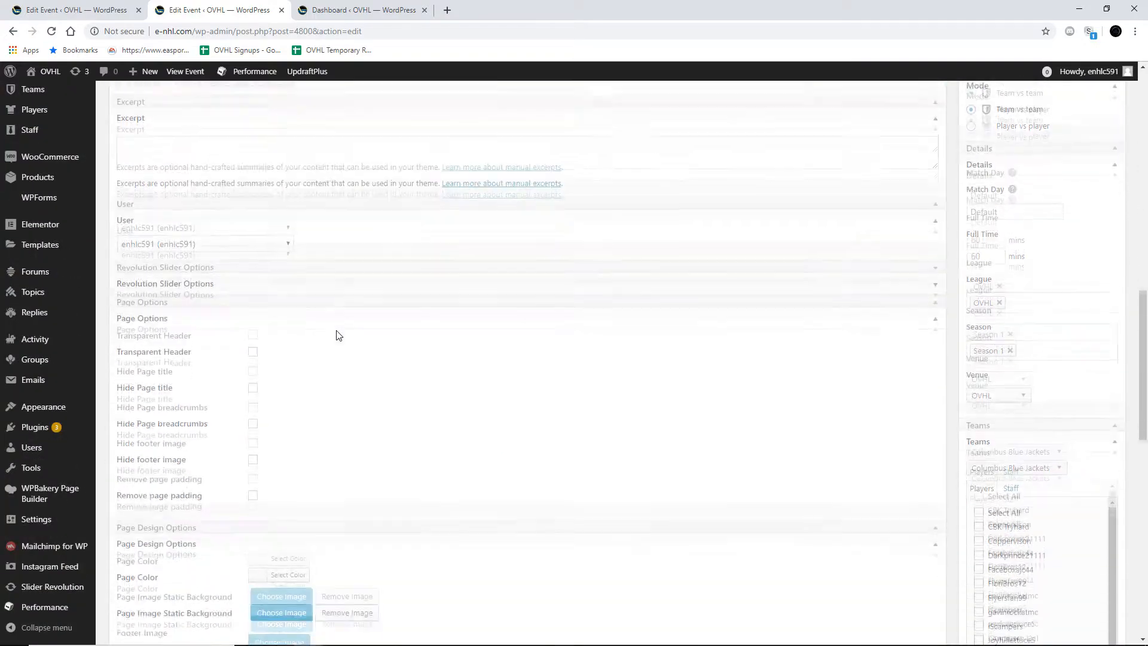
{"action": "scroll", "coordinate": [338, 335], "scroll_direction": "up", "scroll_amount": 1}
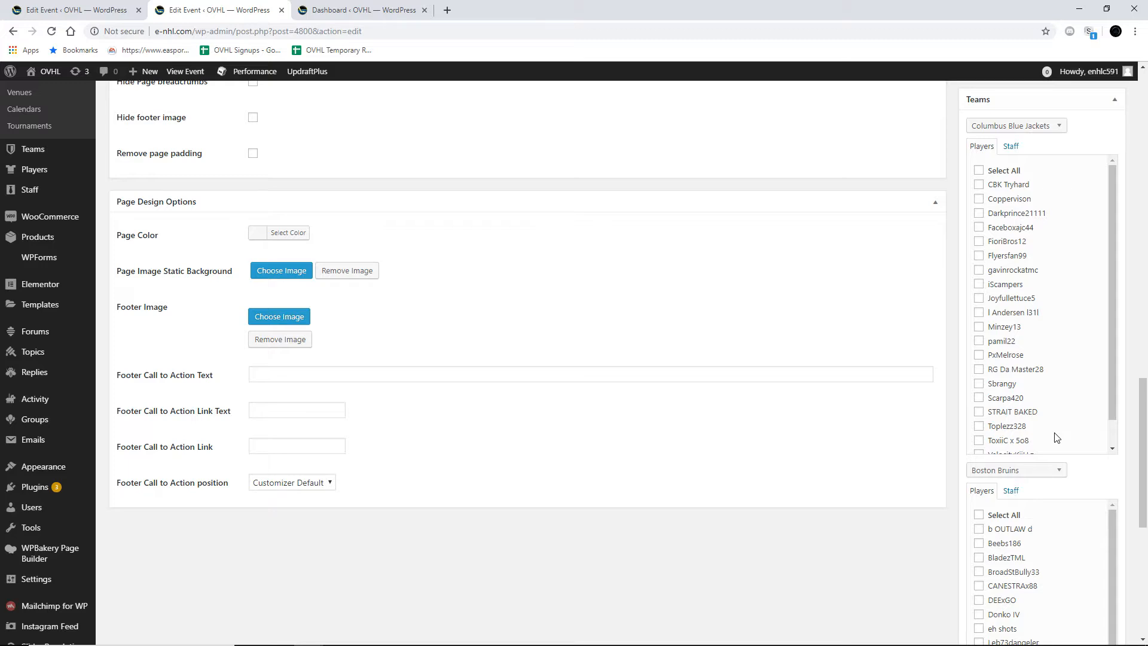
Step: Change the event's second team from Boston Bruins to Anaheim Ducks and return to the publishing options
{"action": "left_click", "coordinate": [1004, 471]}
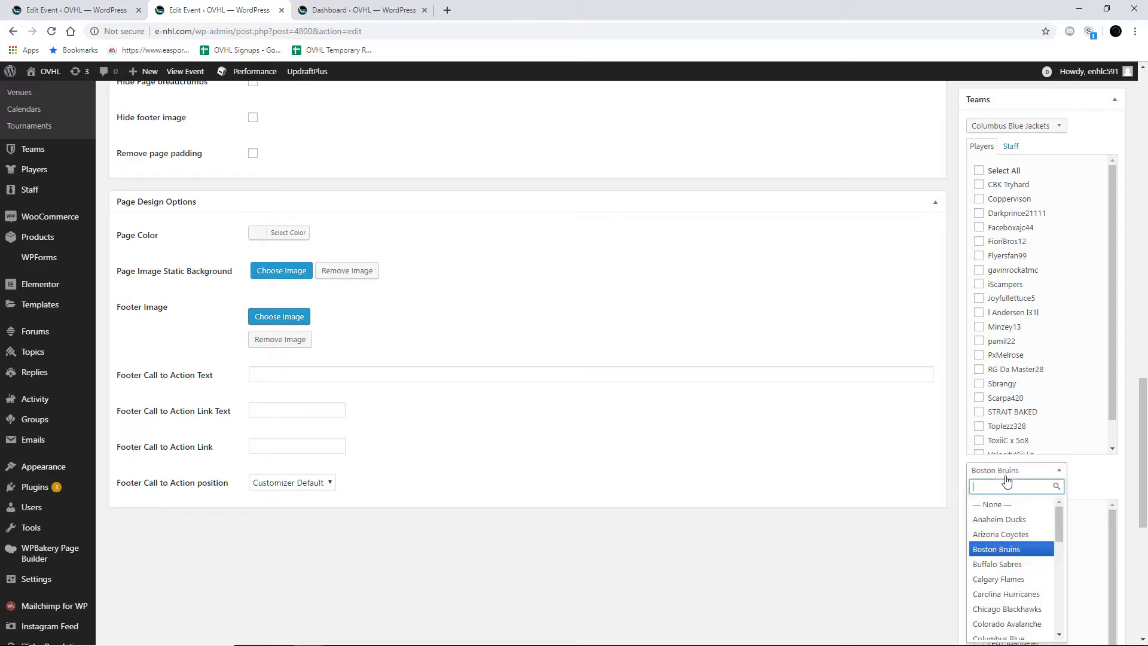
{"action": "left_click", "coordinate": [998, 523]}
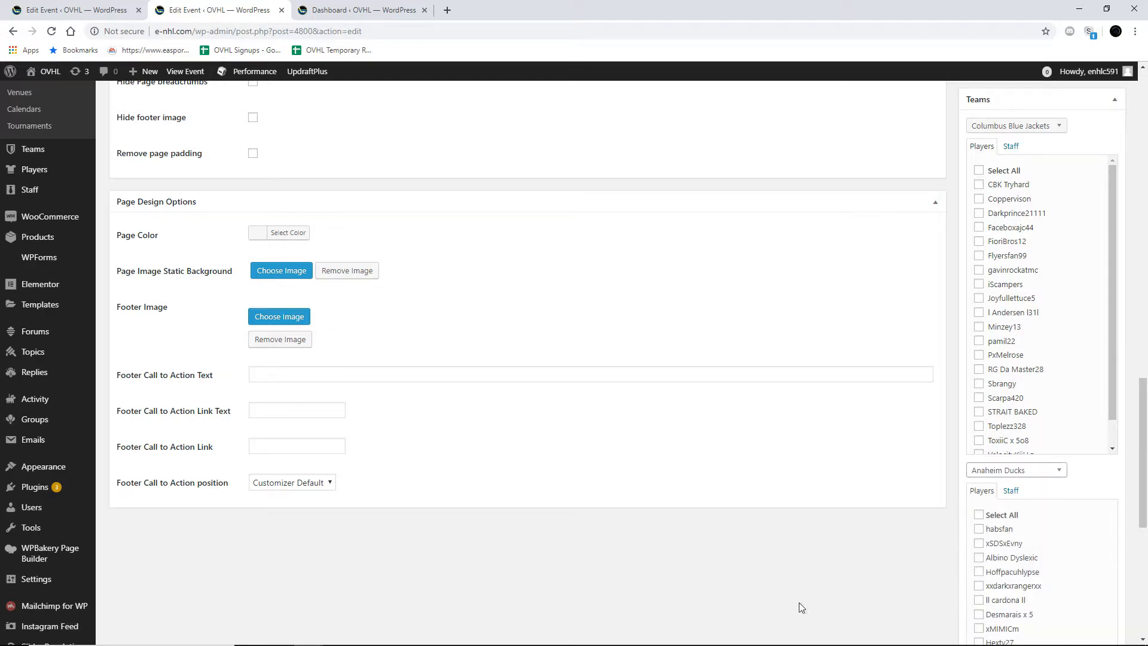
{"action": "scroll", "coordinate": [957, 541], "scroll_direction": "up", "scroll_amount": 5}
{"action": "scroll", "coordinate": [957, 538], "scroll_direction": "up", "scroll_amount": 12}
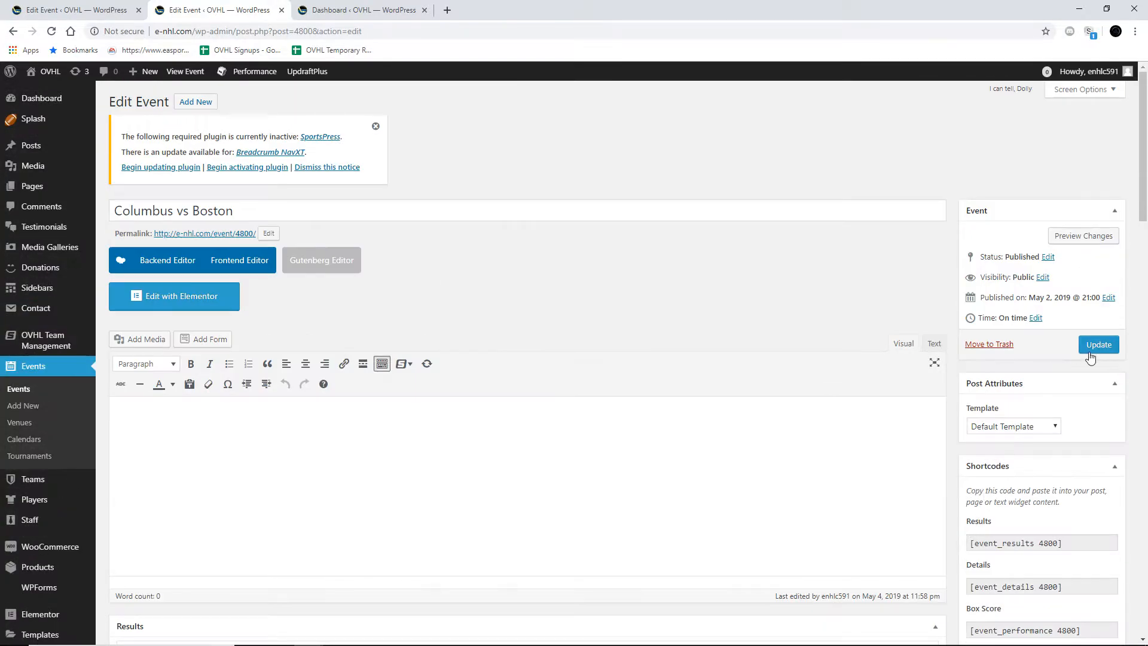
Step: Set the event's second team back to Boston Bruins
{"action": "scroll", "coordinate": [899, 507], "scroll_direction": "down", "scroll_amount": 20}
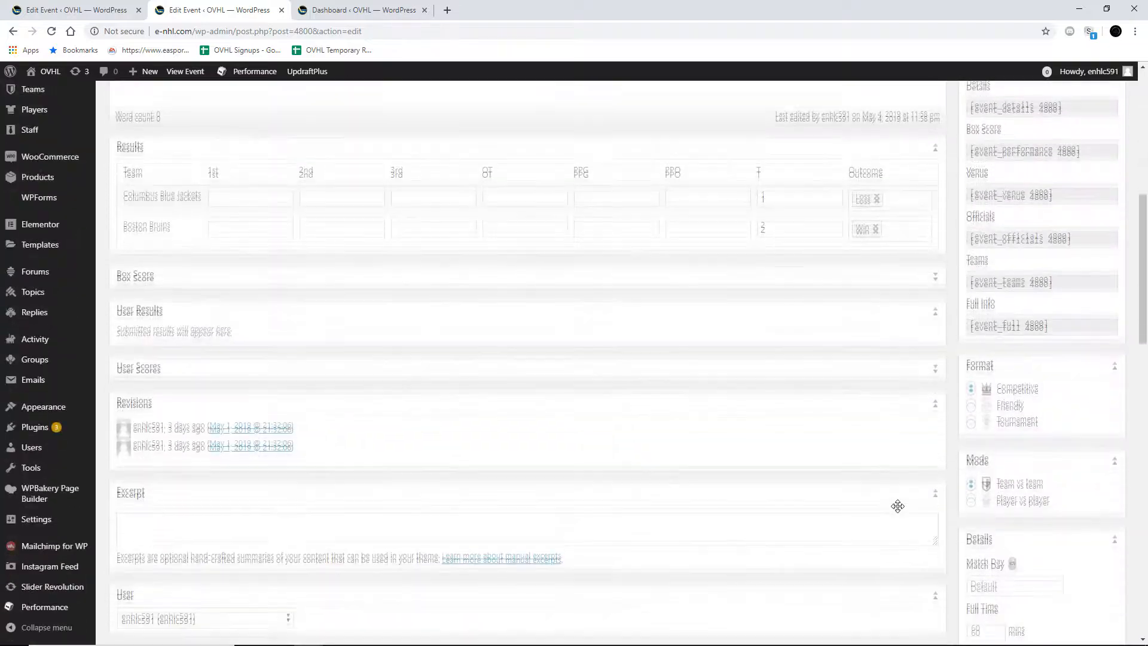
{"action": "scroll", "coordinate": [972, 517], "scroll_direction": "down", "scroll_amount": 8}
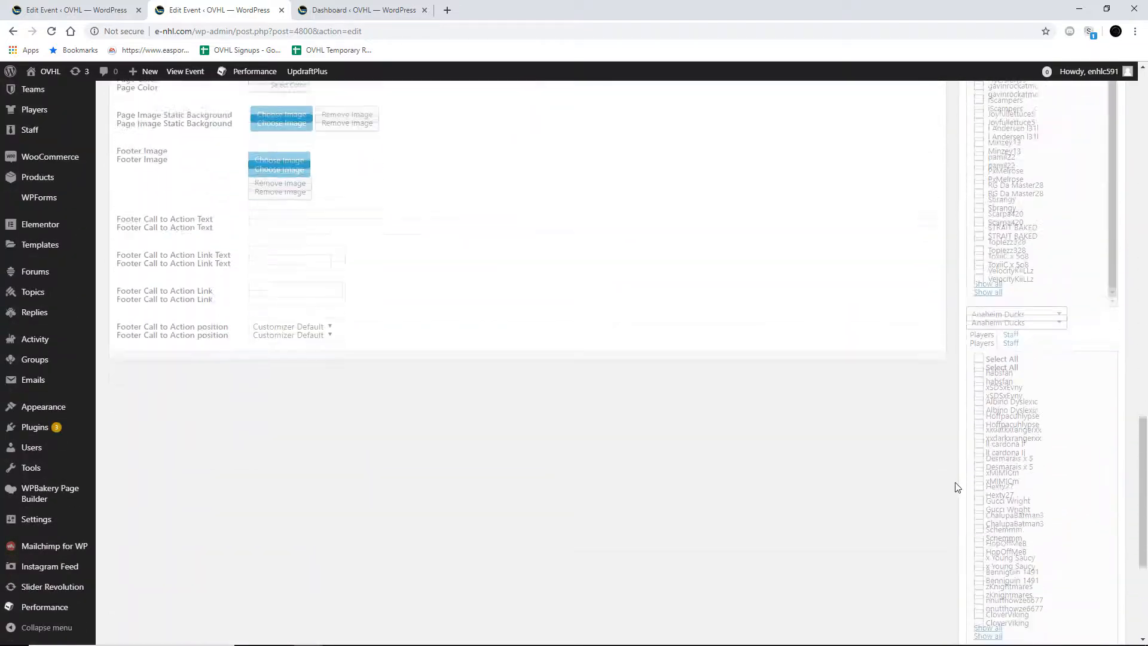
{"action": "left_click", "coordinate": [1054, 231]}
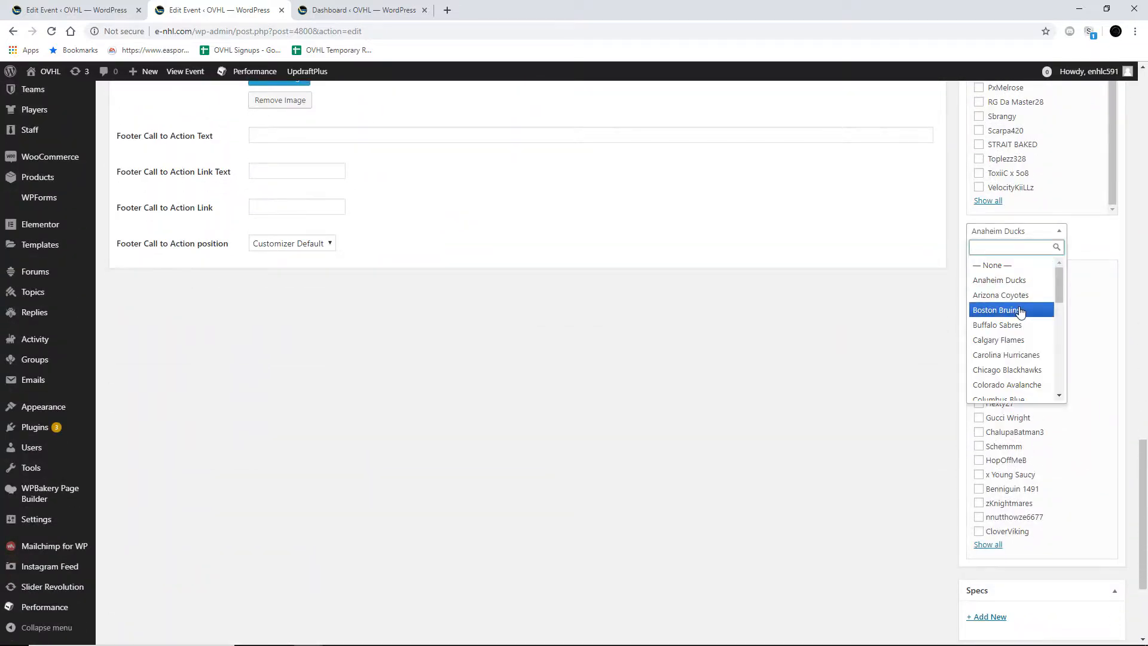
{"action": "left_click", "coordinate": [1020, 310]}
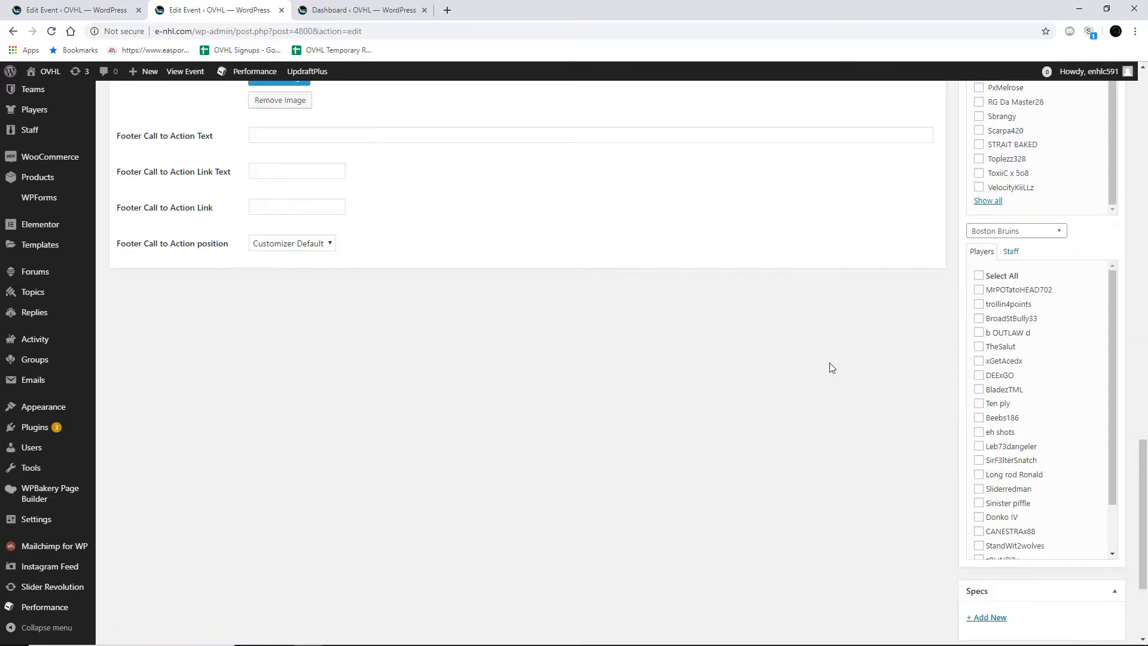
Step: Arrange the event editor side by side with the player summary image and switch to the other open Columbus vs Boston editor
{"action": "scroll", "coordinate": [834, 367], "scroll_direction": "down", "scroll_amount": 2}
{"action": "scroll", "coordinate": [849, 323], "scroll_direction": "up", "scroll_amount": 3}
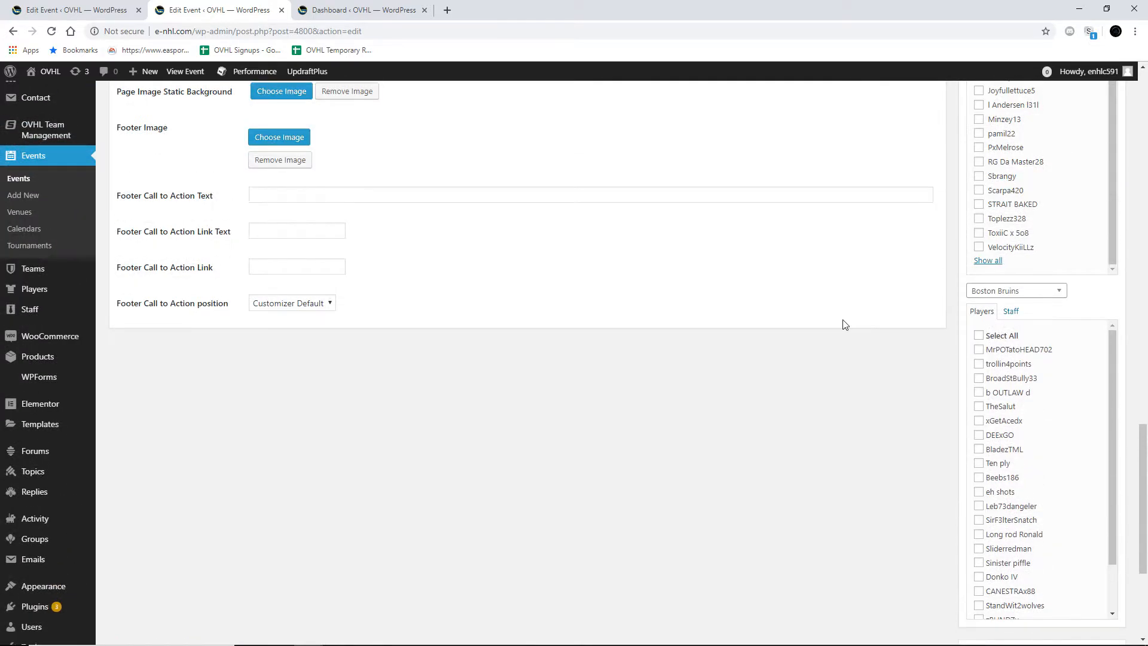
{"action": "scroll", "coordinate": [843, 323], "scroll_direction": "up", "scroll_amount": 1}
{"action": "scroll", "coordinate": [1011, 417], "scroll_direction": "down", "scroll_amount": 1}
{"action": "scroll", "coordinate": [1017, 418], "scroll_direction": "up", "scroll_amount": 2}
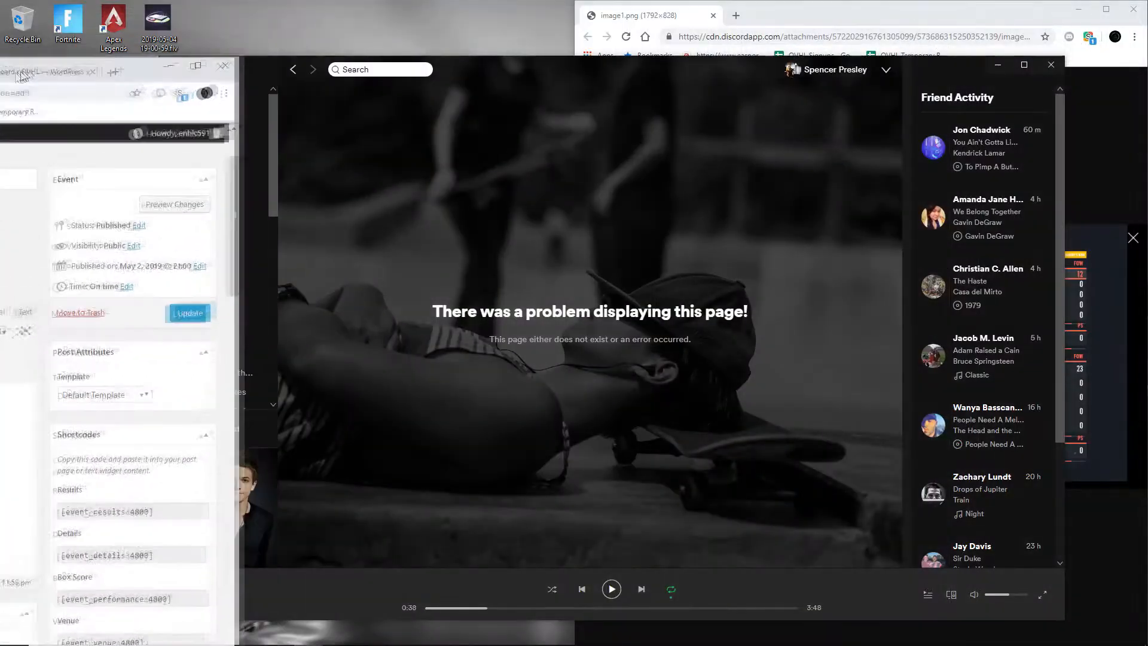
{"action": "left_click_drag", "start_coordinate": [36, 71], "coordinate": [1, 70]}
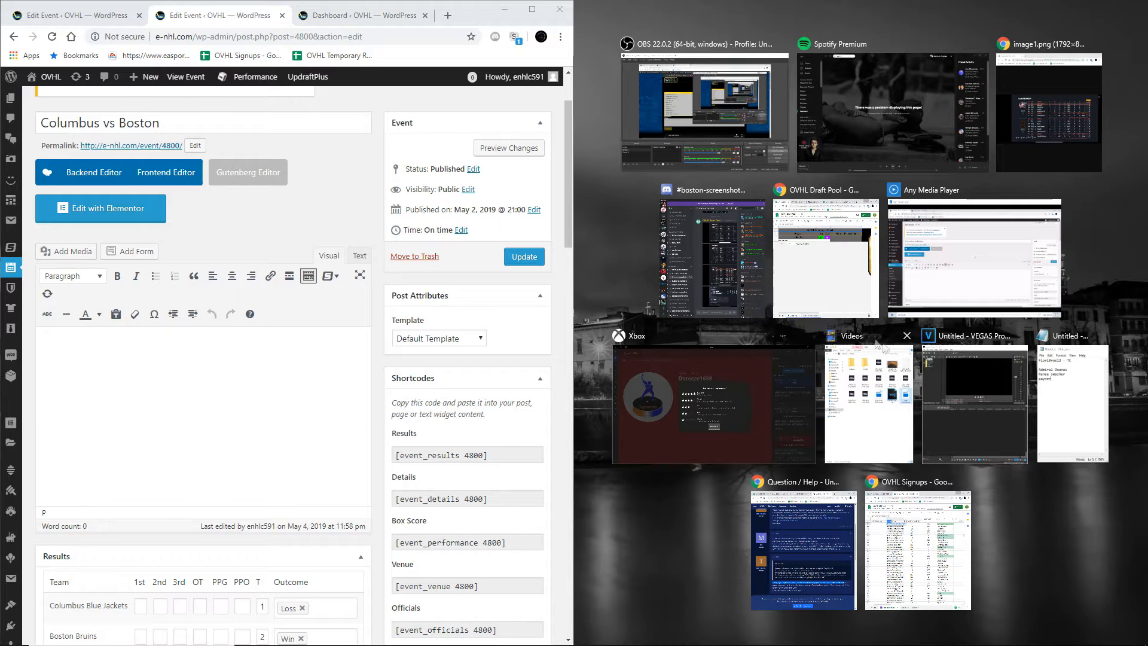
{"action": "left_click", "coordinate": [1049, 113]}
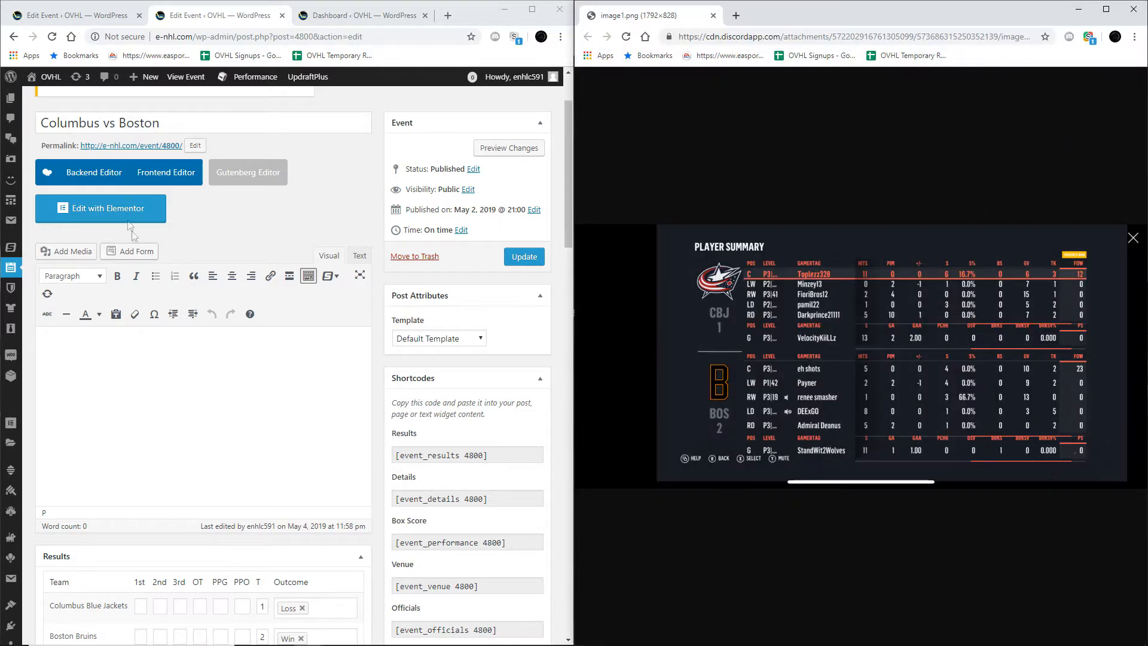
{"action": "left_click", "coordinate": [95, 16]}
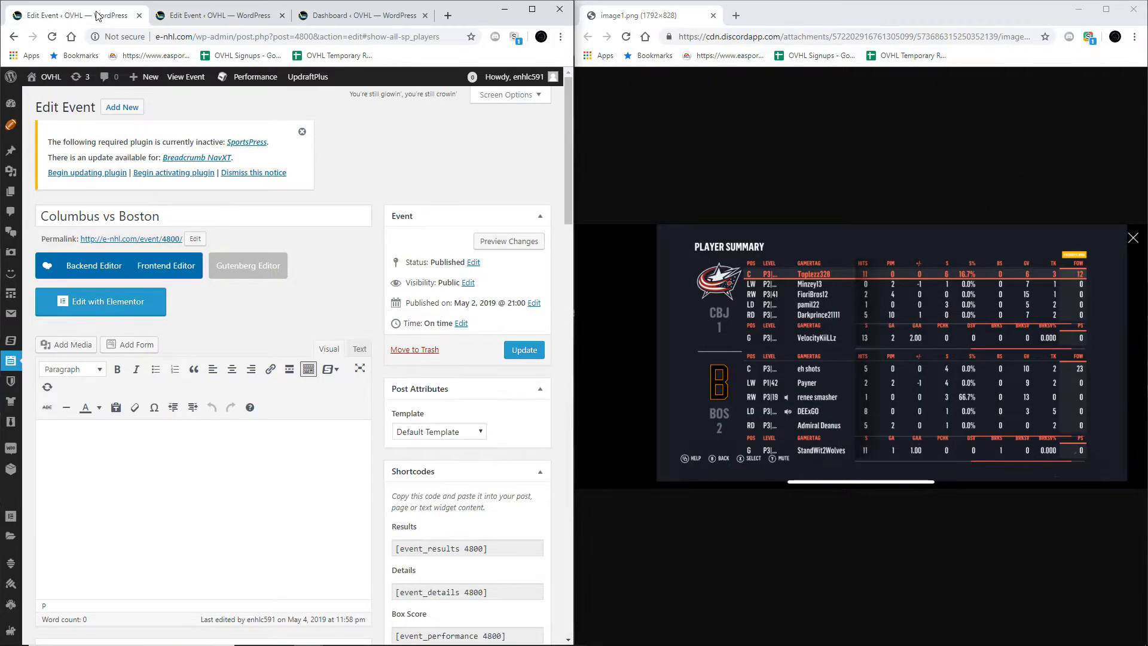
Step: Bring up the second Columbus vs Boston editor, switch to Discord and enlarge the player summary showing gamertags and ratings in boston-screenshots
{"action": "left_click", "coordinate": [200, 24]}
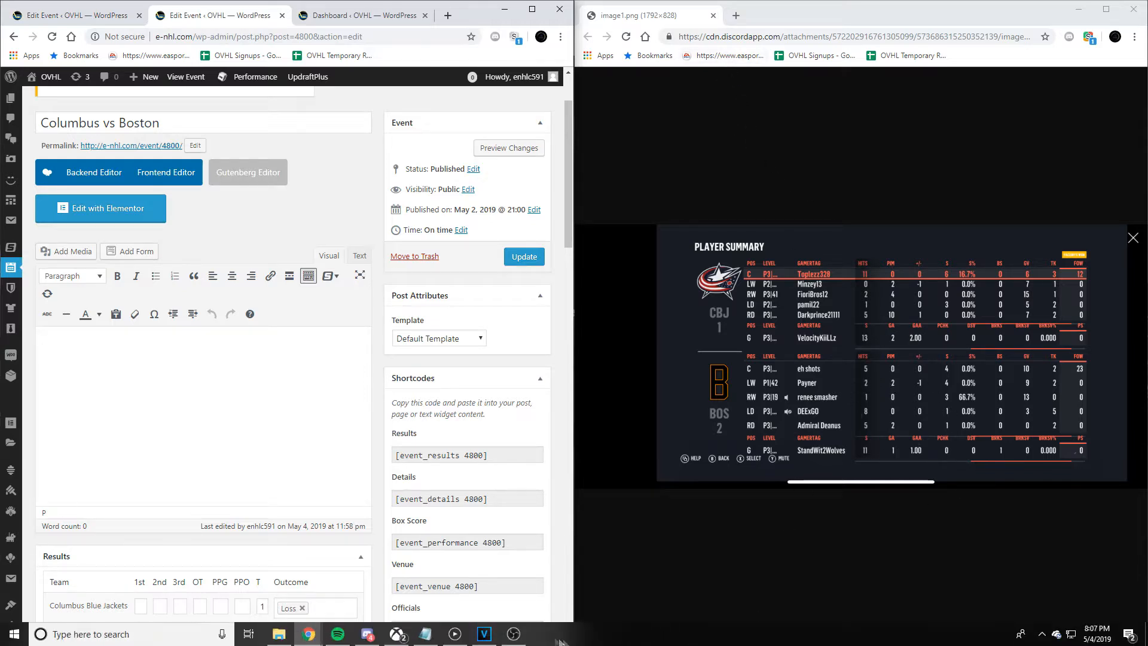
{"action": "left_click", "coordinate": [367, 635]}
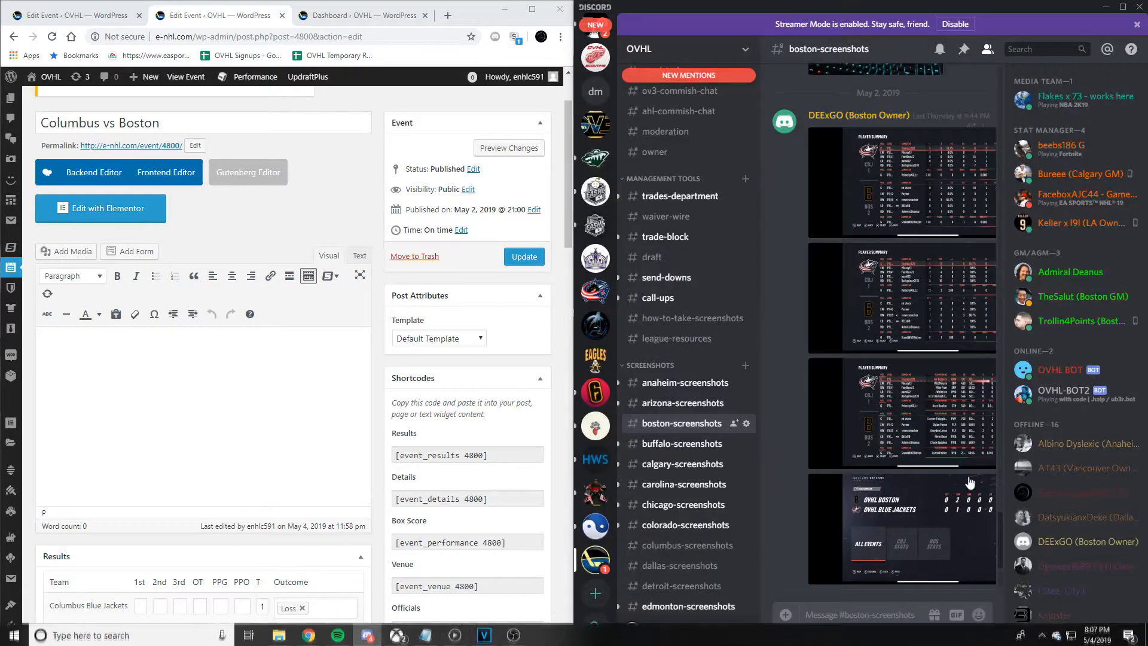
{"action": "left_click", "coordinate": [920, 432]}
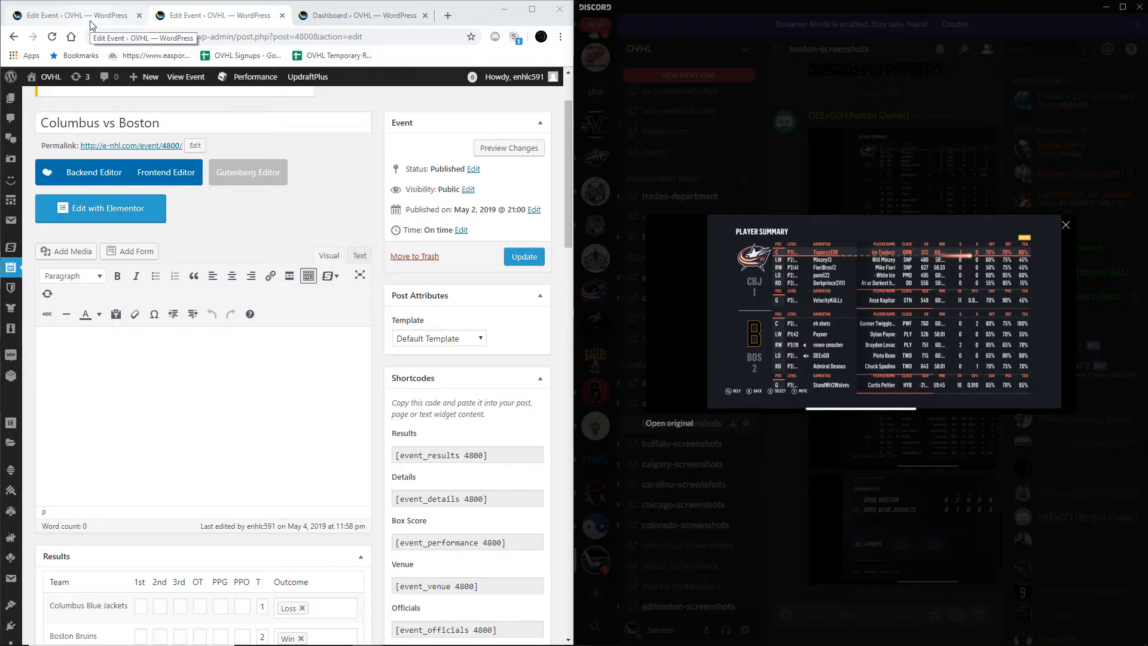
Step: Select Columbus Blue Jackets players from the player summary, including the center, both wingers, left defenseman and goalie, in the event's Teams section
{"action": "scroll", "coordinate": [318, 383], "scroll_direction": "down", "scroll_amount": 15}
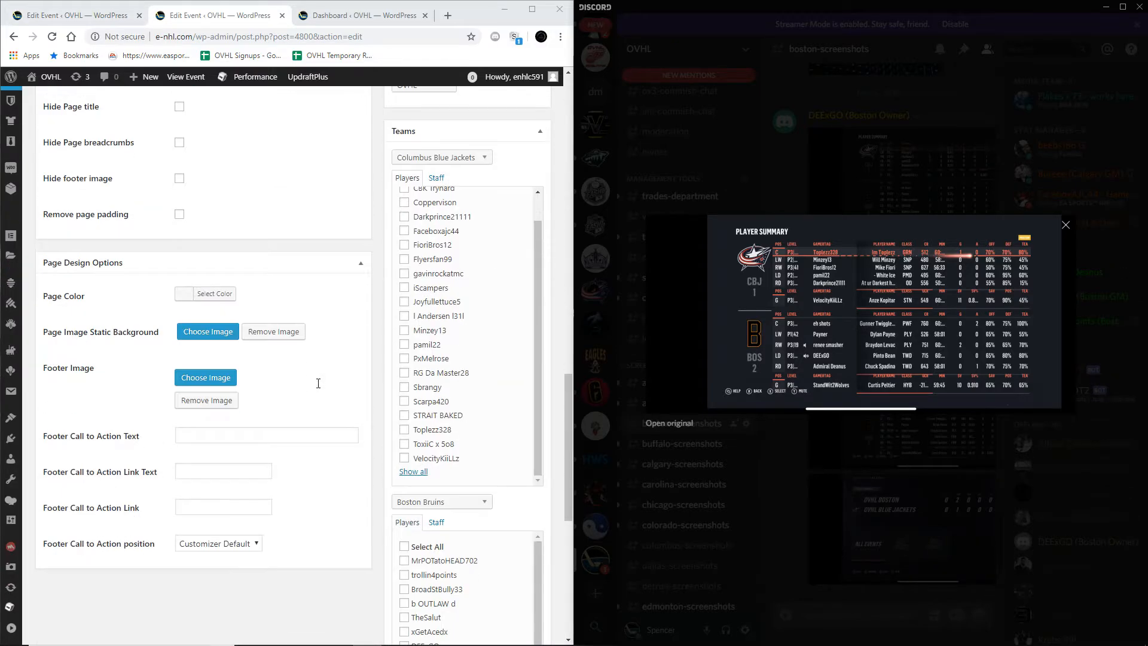
{"action": "scroll", "coordinate": [447, 373], "scroll_direction": "up", "scroll_amount": 1}
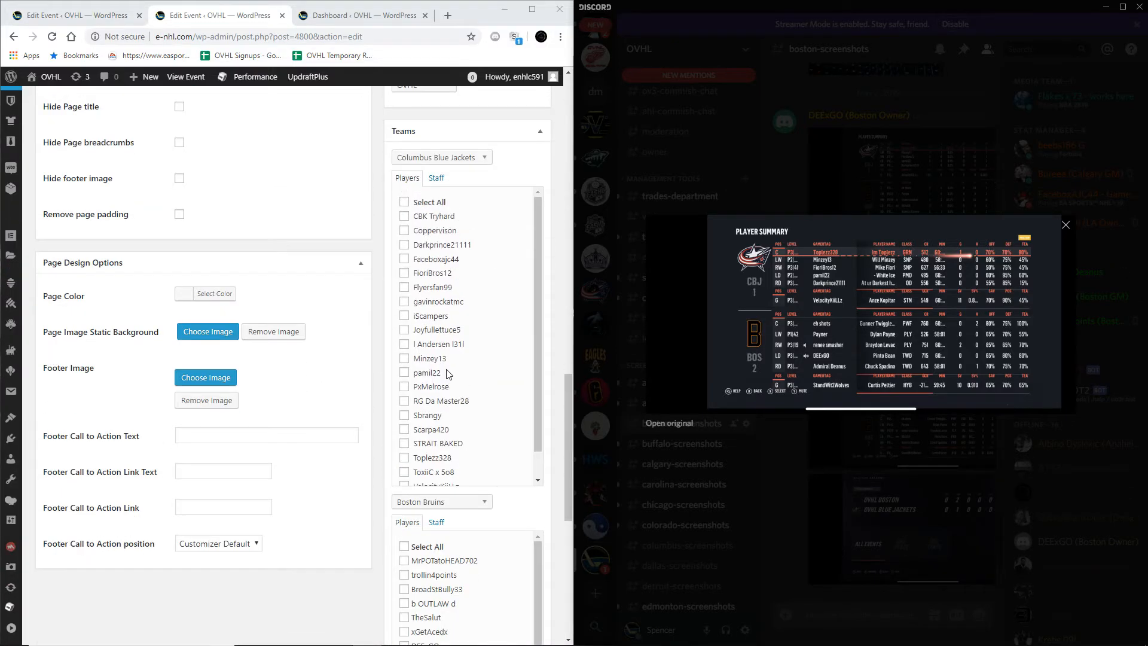
{"action": "left_click", "coordinate": [445, 463]}
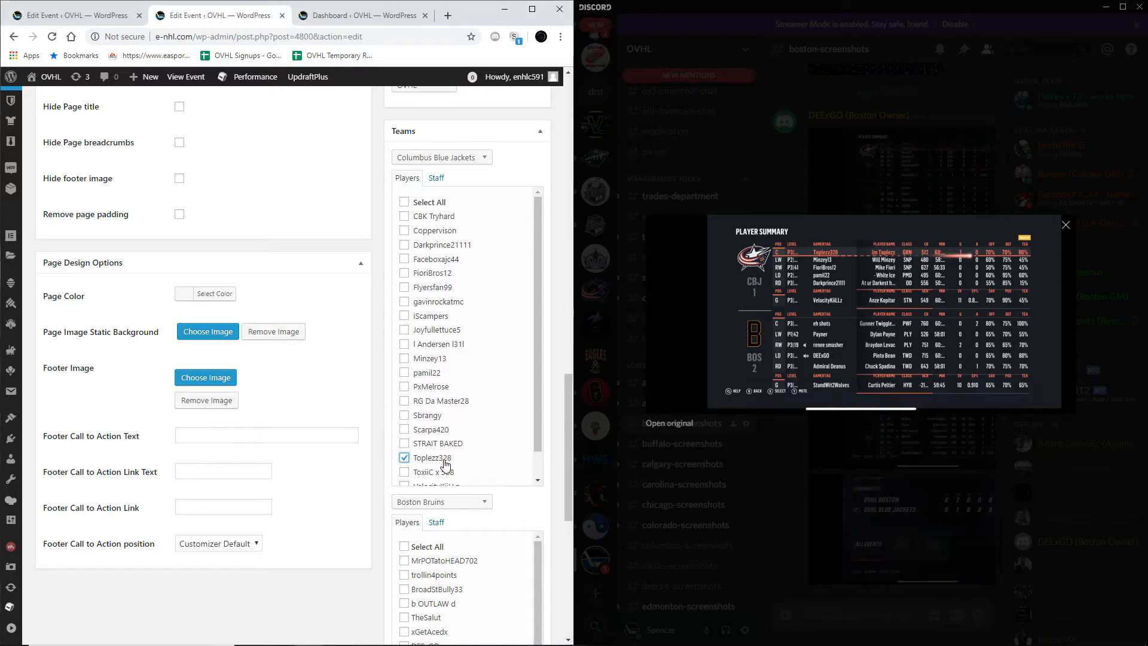
{"action": "scroll", "coordinate": [445, 464], "scroll_direction": "down", "scroll_amount": 1}
{"action": "scroll", "coordinate": [445, 464], "scroll_direction": "up", "scroll_amount": 1}
{"action": "left_click", "coordinate": [442, 358]}
{"action": "left_click", "coordinate": [444, 275]}
{"action": "left_click", "coordinate": [429, 375]}
{"action": "scroll", "coordinate": [465, 385], "scroll_direction": "down", "scroll_amount": 1}
{"action": "scroll", "coordinate": [477, 427], "scroll_direction": "down", "scroll_amount": 3}
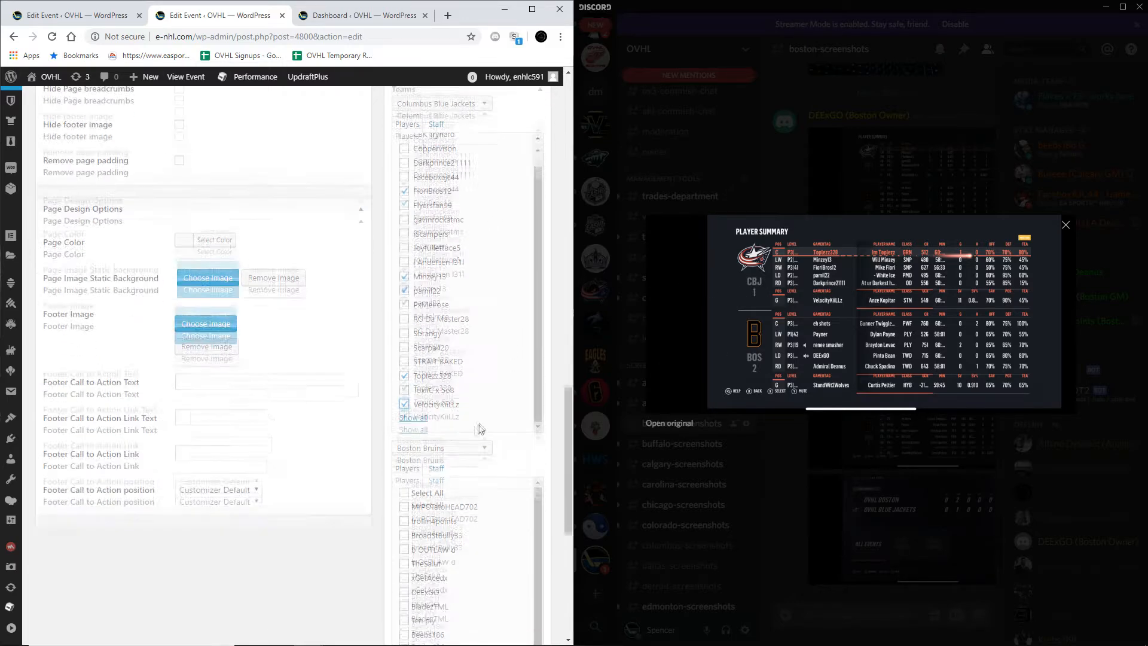
Step: Select the Boston Bruins center, both wingers, left defenseman and goalie from the player summary in the event's Teams section
{"action": "scroll", "coordinate": [339, 447], "scroll_direction": "down", "scroll_amount": 2}
{"action": "scroll", "coordinate": [420, 418], "scroll_direction": "down", "scroll_amount": 1}
{"action": "scroll", "coordinate": [443, 411], "scroll_direction": "up", "scroll_amount": 1}
{"action": "scroll", "coordinate": [443, 410], "scroll_direction": "down", "scroll_amount": 1}
{"action": "scroll", "coordinate": [443, 409], "scroll_direction": "up", "scroll_amount": 1}
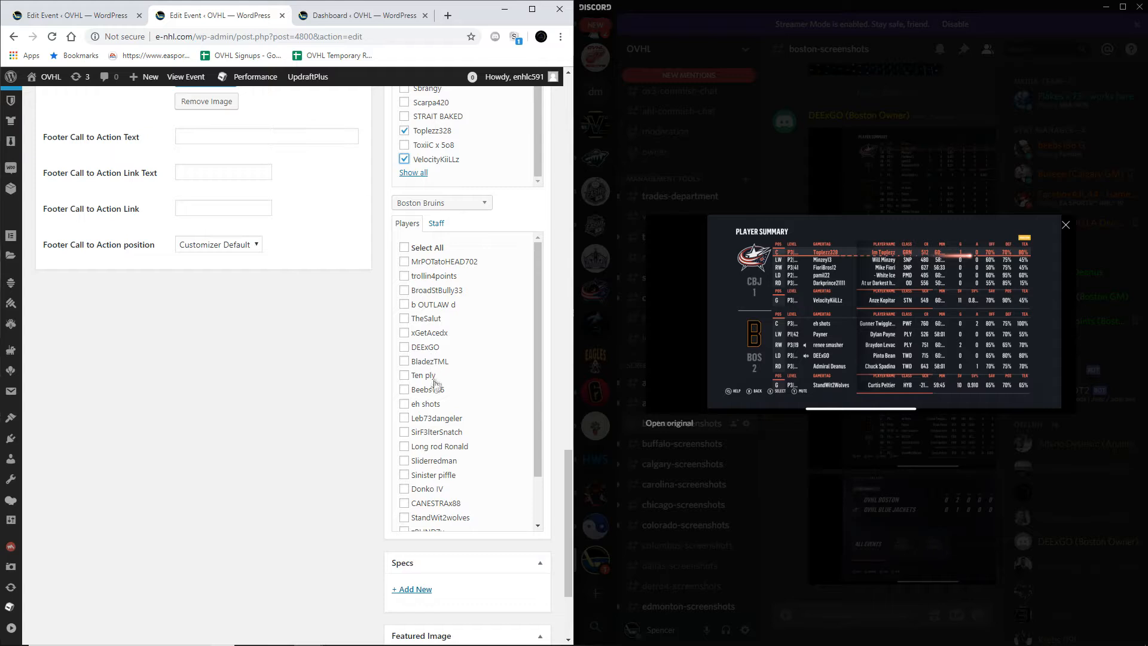
{"action": "scroll", "coordinate": [451, 425], "scroll_direction": "down", "scroll_amount": 1}
{"action": "left_click", "coordinate": [425, 504]}
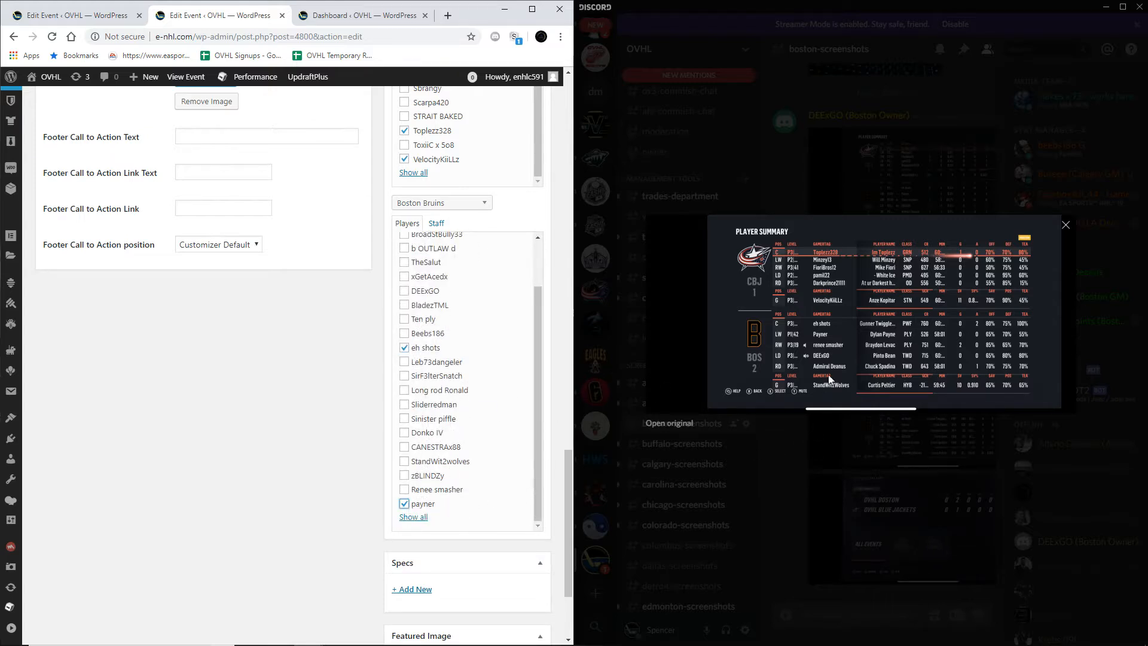
{"action": "left_click", "coordinate": [450, 491]}
{"action": "scroll", "coordinate": [430, 419], "scroll_direction": "up", "scroll_amount": 1}
{"action": "left_click", "coordinate": [435, 353]}
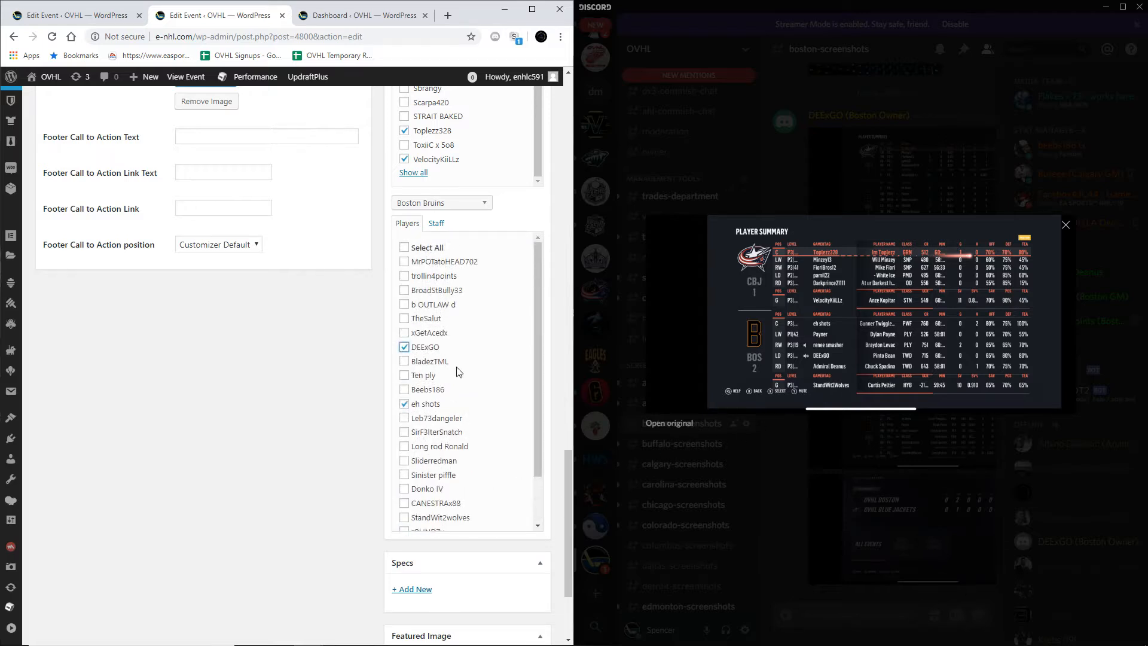
{"action": "scroll", "coordinate": [457, 377], "scroll_direction": "down", "scroll_amount": 1}
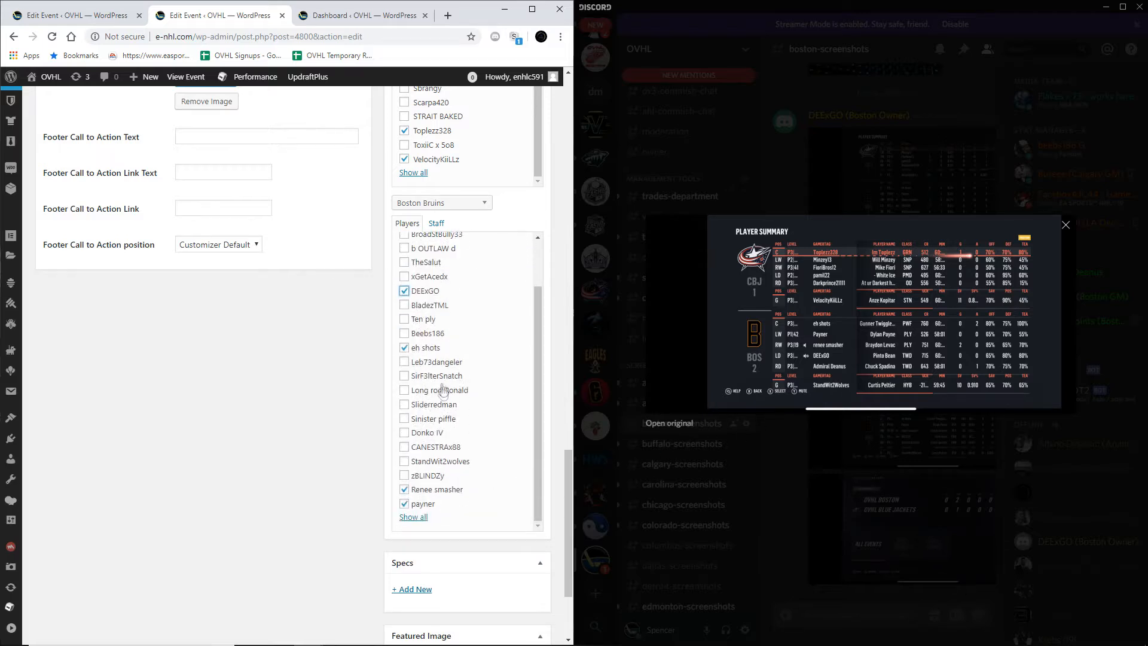
{"action": "scroll", "coordinate": [443, 449], "scroll_direction": "up", "scroll_amount": 1}
{"action": "scroll", "coordinate": [441, 467], "scroll_direction": "down", "scroll_amount": 1}
{"action": "left_click", "coordinate": [443, 461]}
Step: Show all players for the Boston Bruins and look through the full list for the right defenseman named in the summary
{"action": "scroll", "coordinate": [446, 419], "scroll_direction": "up", "scroll_amount": 1}
{"action": "scroll", "coordinate": [448, 389], "scroll_direction": "down", "scroll_amount": 1}
{"action": "left_click", "coordinate": [409, 520]}
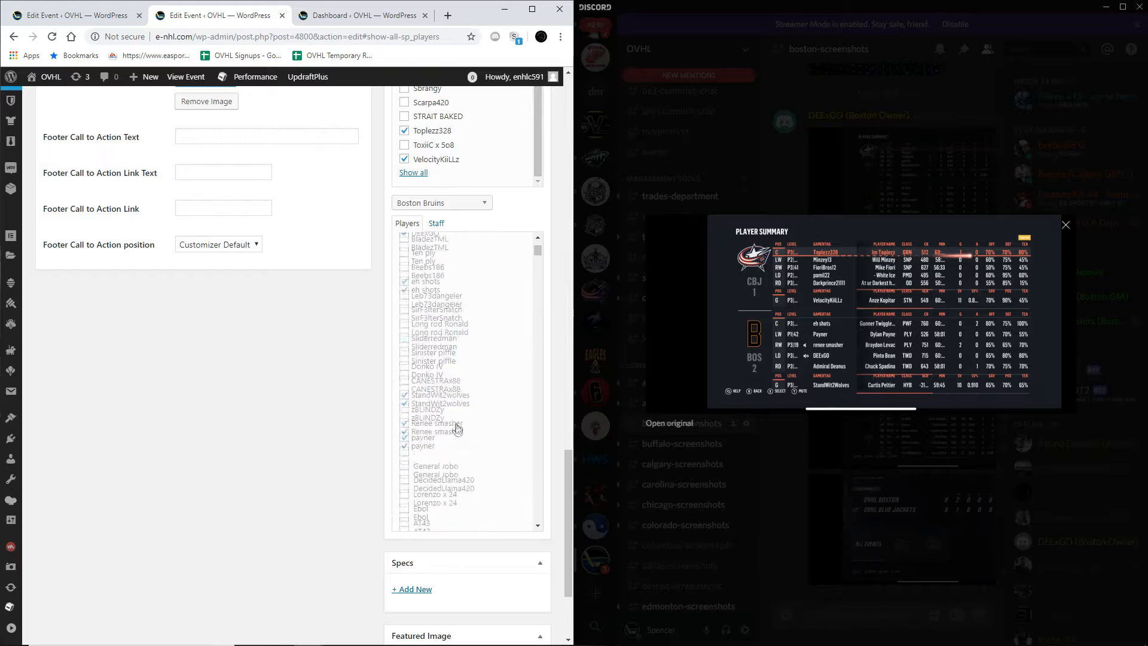
{"action": "scroll", "coordinate": [295, 419], "scroll_direction": "down", "scroll_amount": 2}
{"action": "scroll", "coordinate": [444, 347], "scroll_direction": "down", "scroll_amount": 3}
{"action": "scroll", "coordinate": [444, 346], "scroll_direction": "down", "scroll_amount": 4}
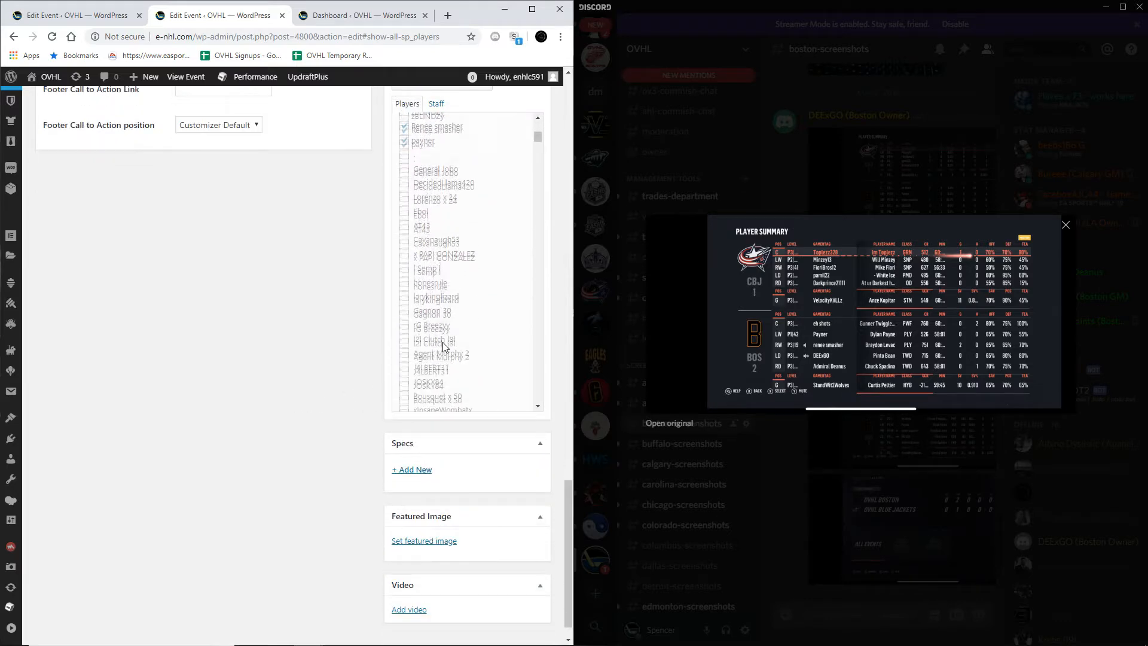
{"action": "scroll", "coordinate": [444, 347], "scroll_direction": "down", "scroll_amount": 2}
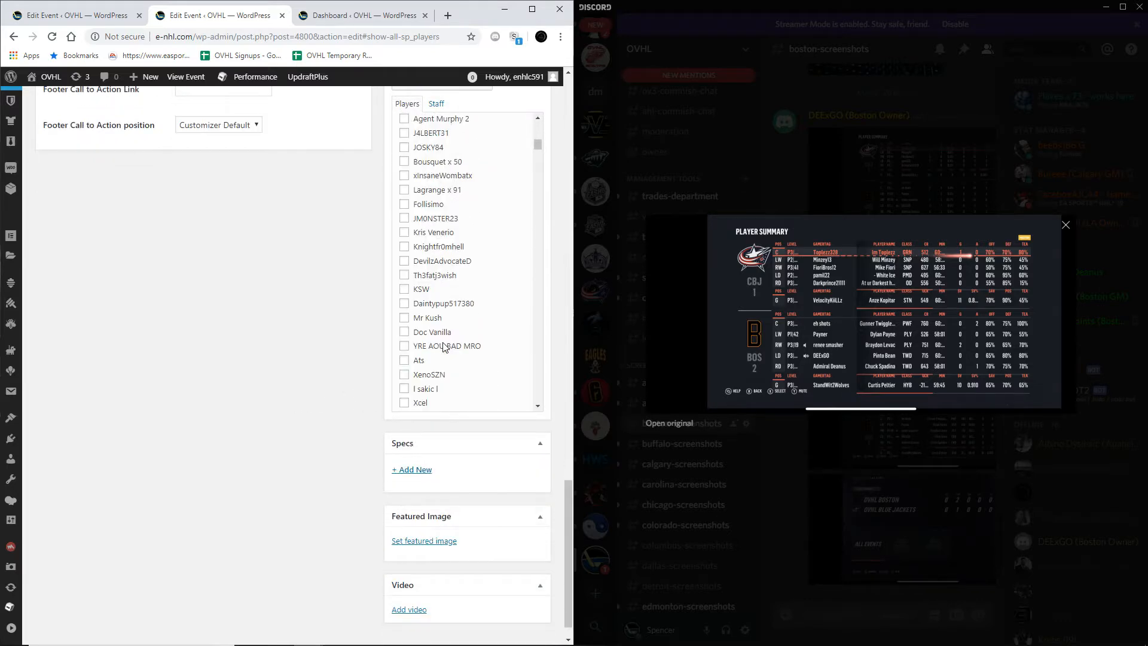
{"action": "scroll", "coordinate": [445, 346], "scroll_direction": "down", "scroll_amount": 3}
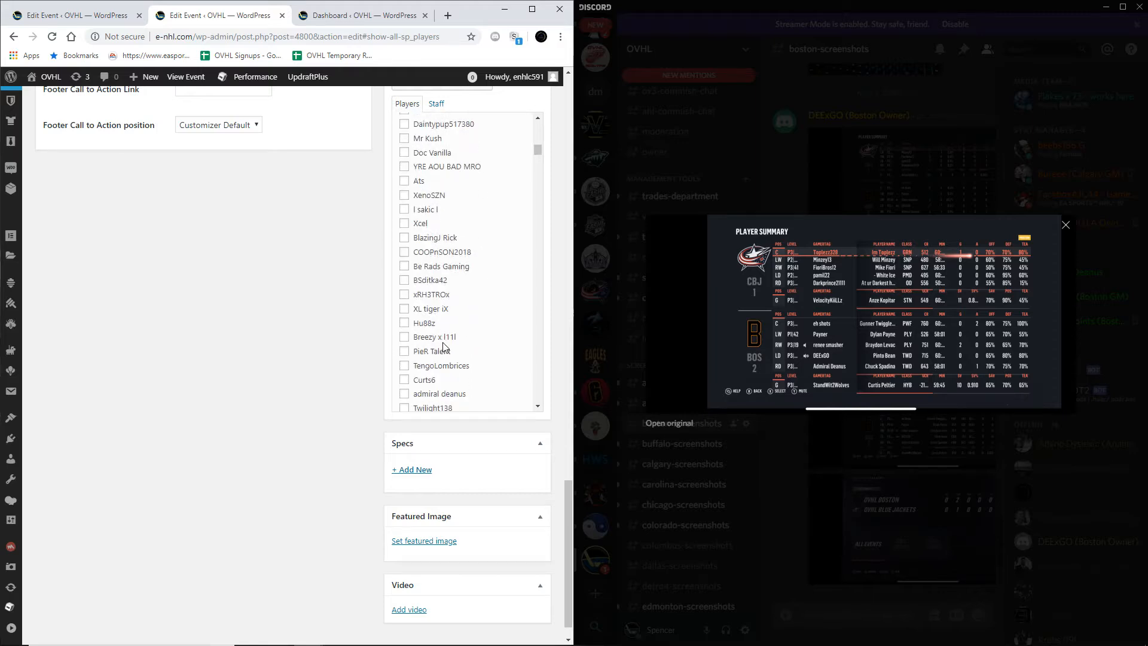
{"action": "scroll", "coordinate": [444, 347], "scroll_direction": "down", "scroll_amount": 1}
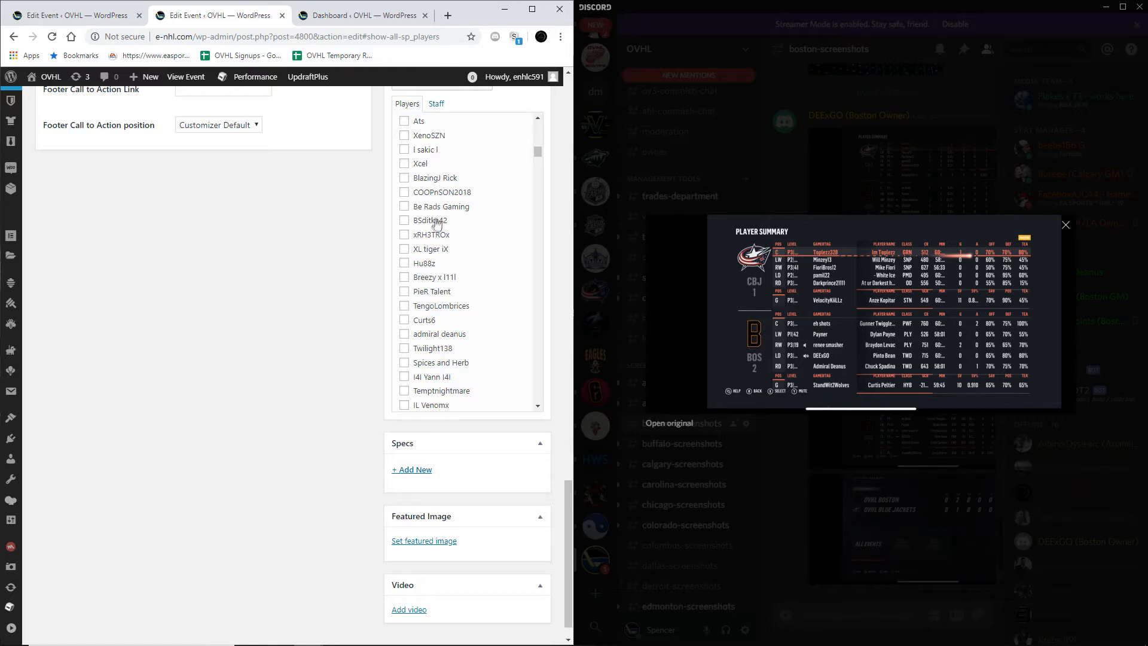
{"action": "scroll", "coordinate": [437, 233], "scroll_direction": "down", "scroll_amount": 1}
{"action": "scroll", "coordinate": [438, 284], "scroll_direction": "down", "scroll_amount": 2}
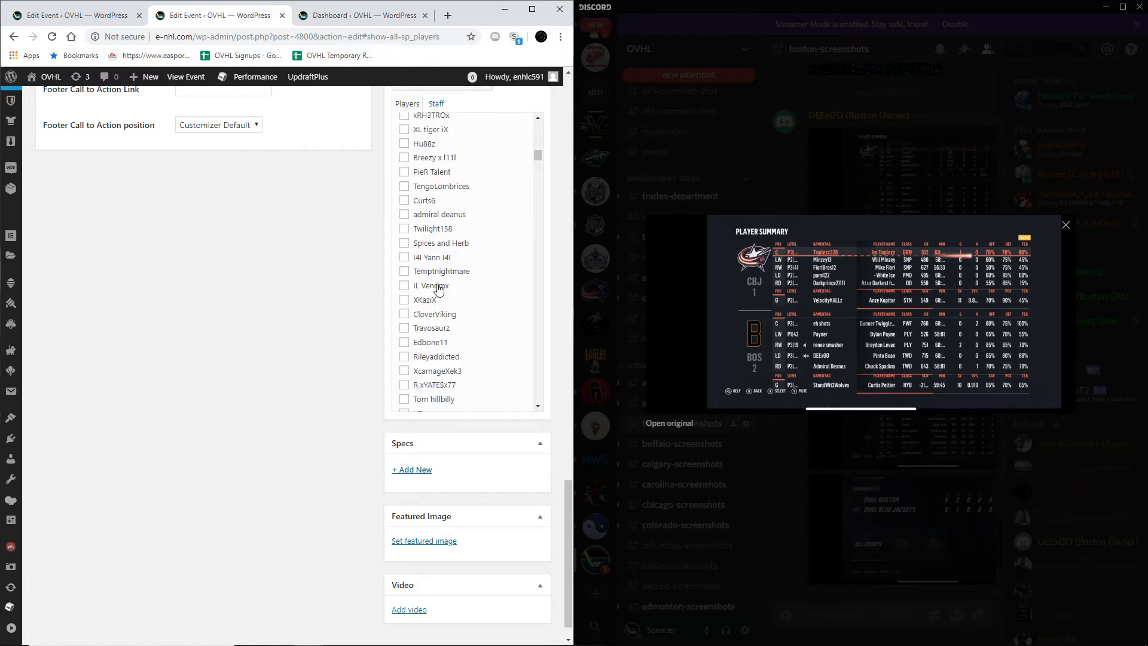
{"action": "scroll", "coordinate": [439, 289], "scroll_direction": "down", "scroll_amount": 3}
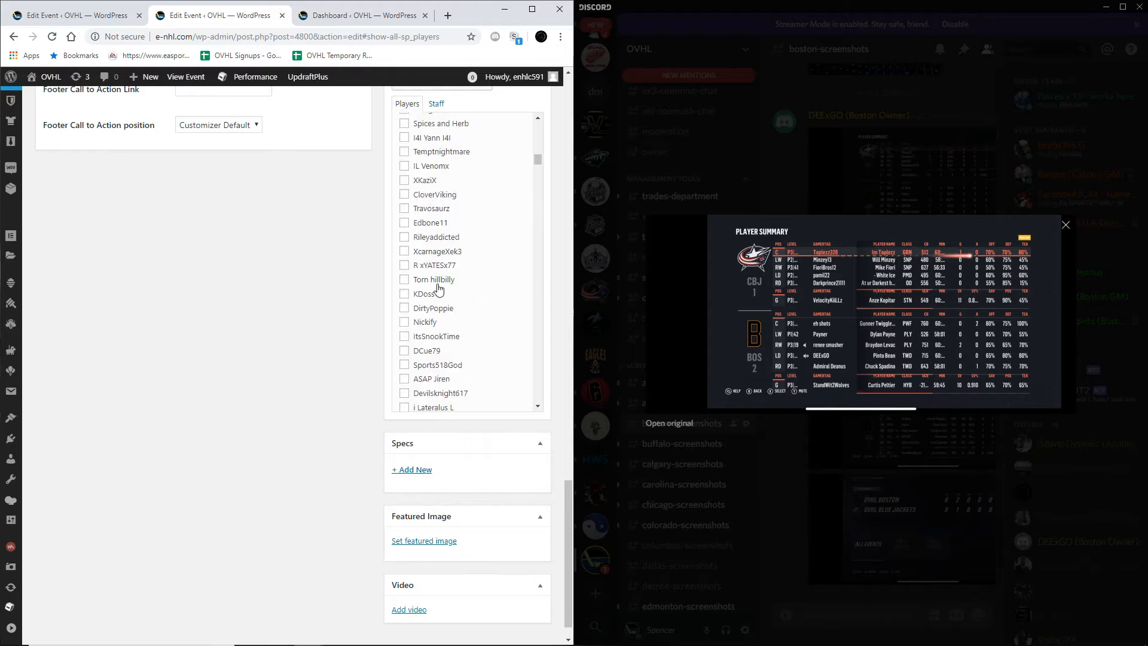
{"action": "scroll", "coordinate": [440, 289], "scroll_direction": "down", "scroll_amount": 3}
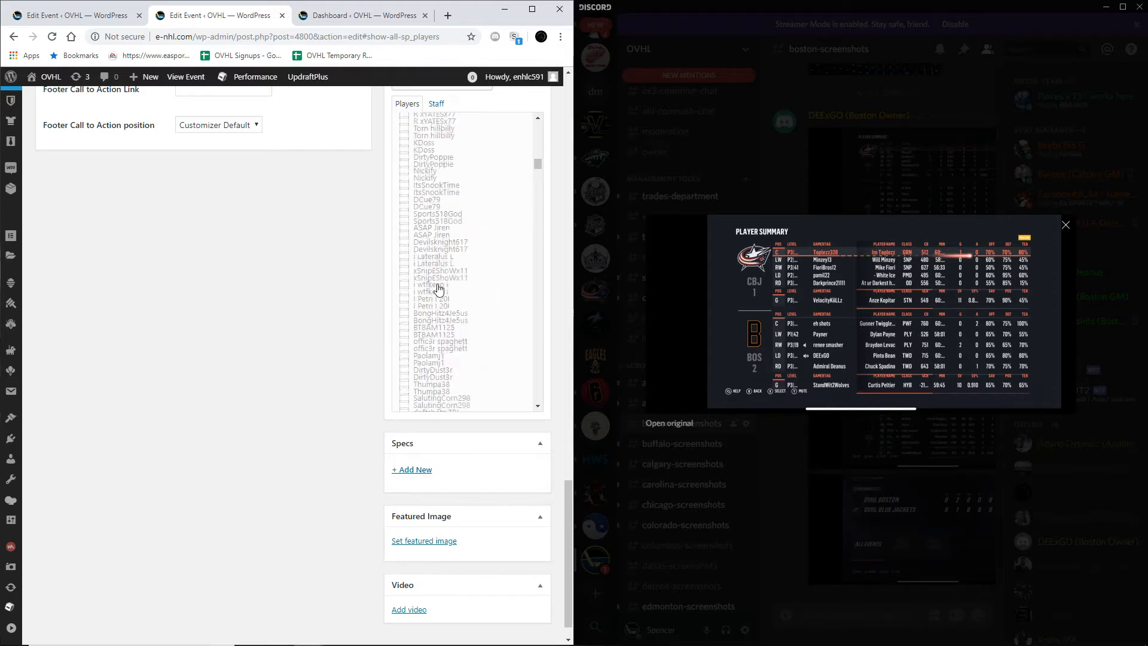
{"action": "scroll", "coordinate": [439, 290], "scroll_direction": "down", "scroll_amount": 2}
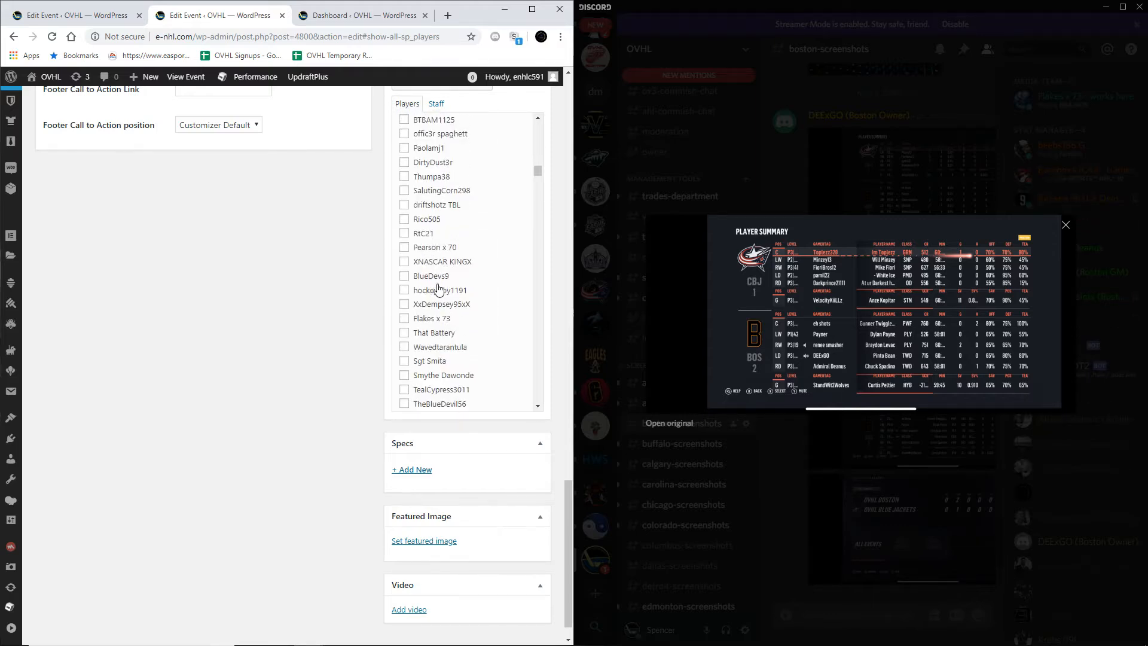
{"action": "scroll", "coordinate": [439, 290], "scroll_direction": "down", "scroll_amount": 4}
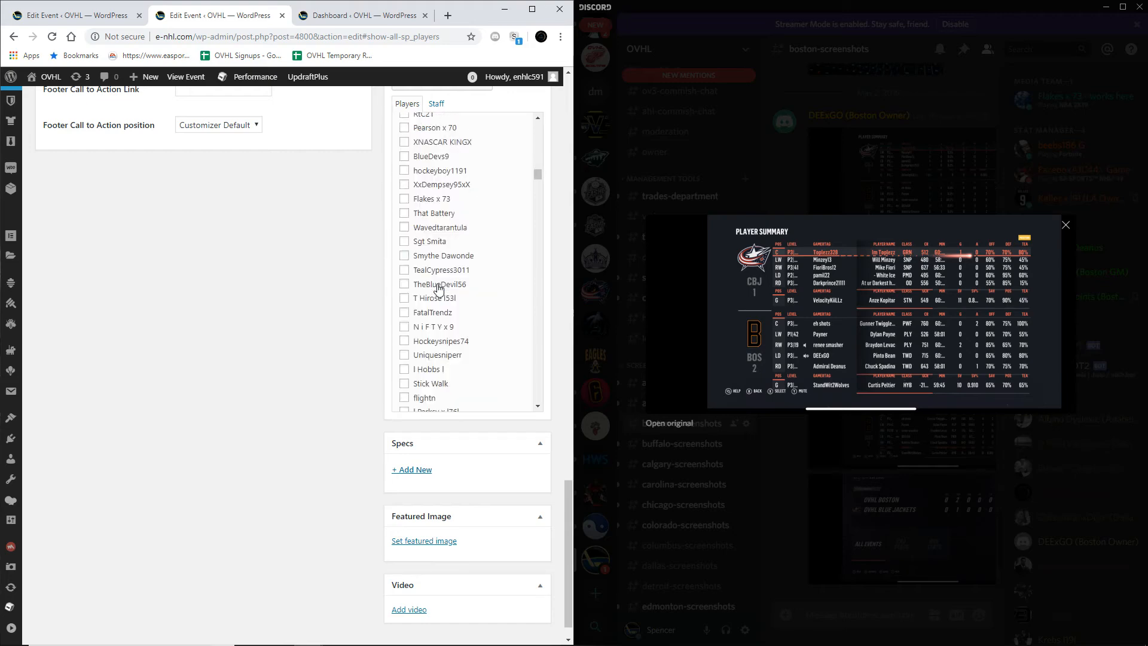
{"action": "scroll", "coordinate": [439, 289], "scroll_direction": "down", "scroll_amount": 1}
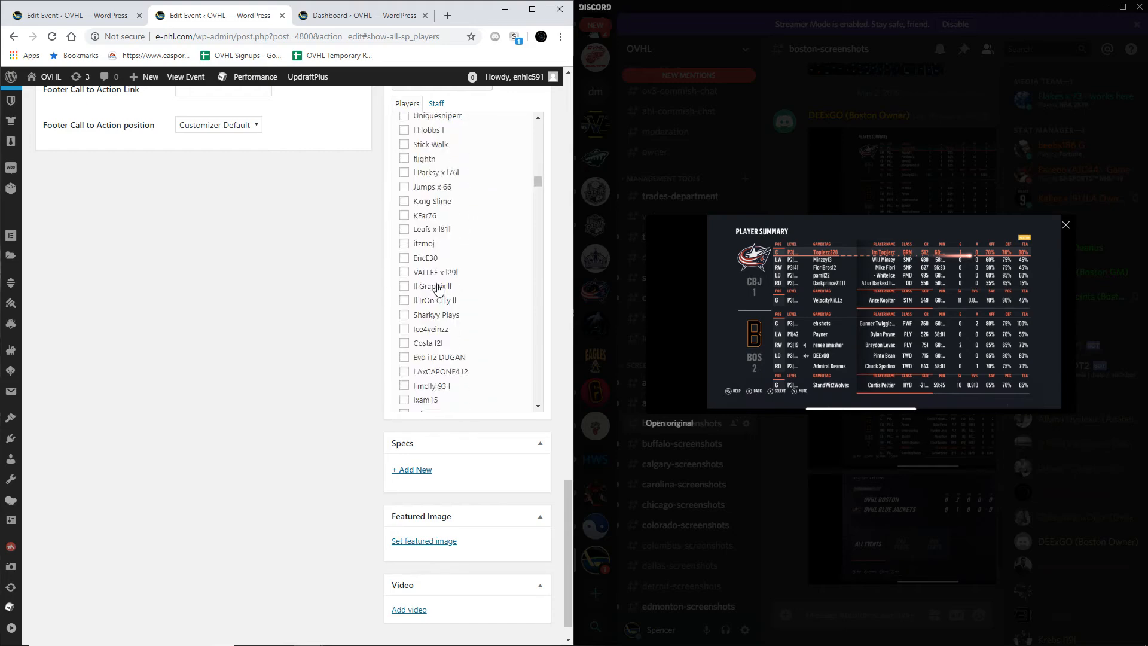
Step: Switch to the first Columbus vs Boston editor and check its selected Boston and Columbus players against the player summary
{"action": "left_click", "coordinate": [77, 15]}
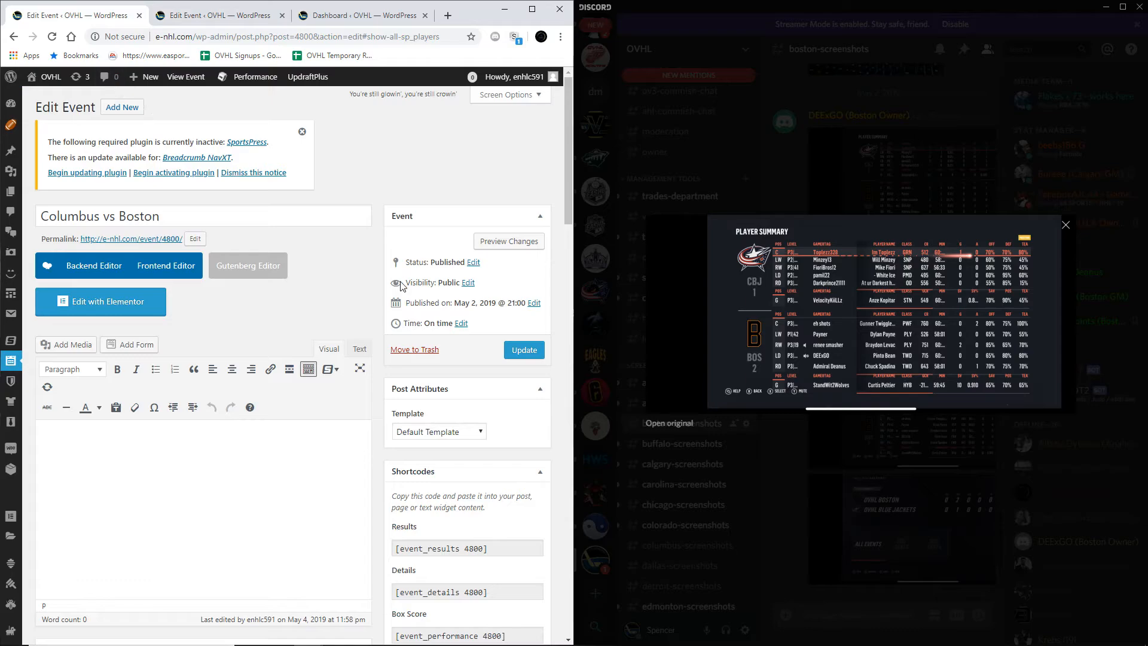
{"action": "scroll", "coordinate": [401, 286], "scroll_direction": "down", "scroll_amount": 10}
{"action": "scroll", "coordinate": [402, 285], "scroll_direction": "down", "scroll_amount": 5}
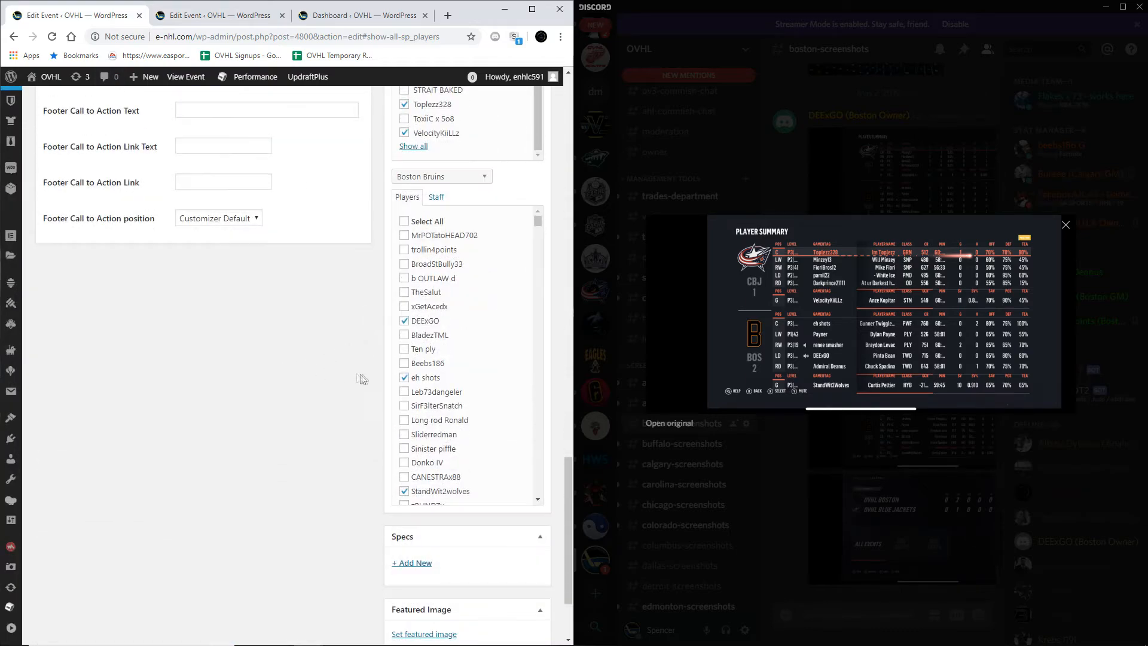
{"action": "scroll", "coordinate": [455, 353], "scroll_direction": "down", "scroll_amount": 10}
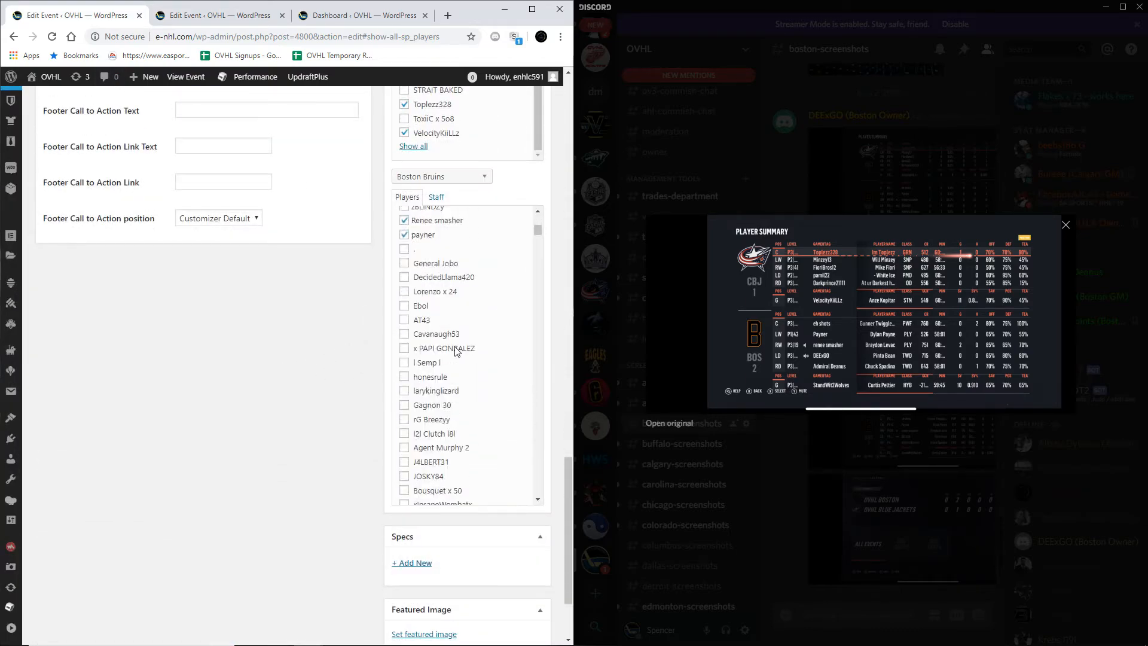
{"action": "scroll", "coordinate": [456, 352], "scroll_direction": "down", "scroll_amount": 8}
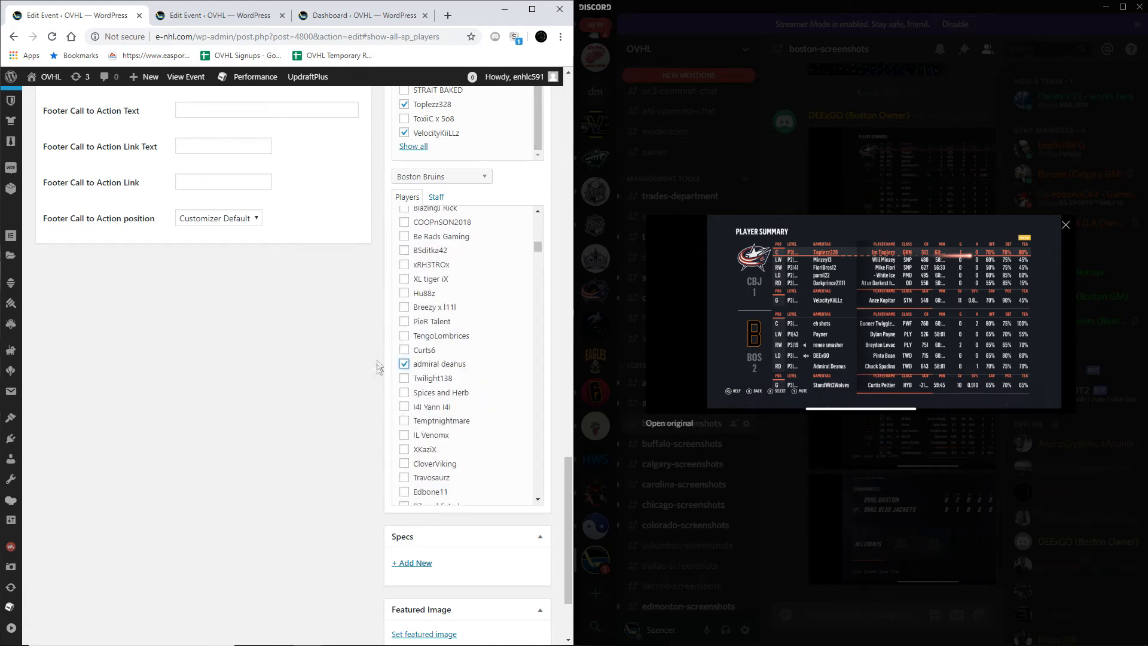
{"action": "scroll", "coordinate": [448, 283], "scroll_direction": "up", "scroll_amount": 3}
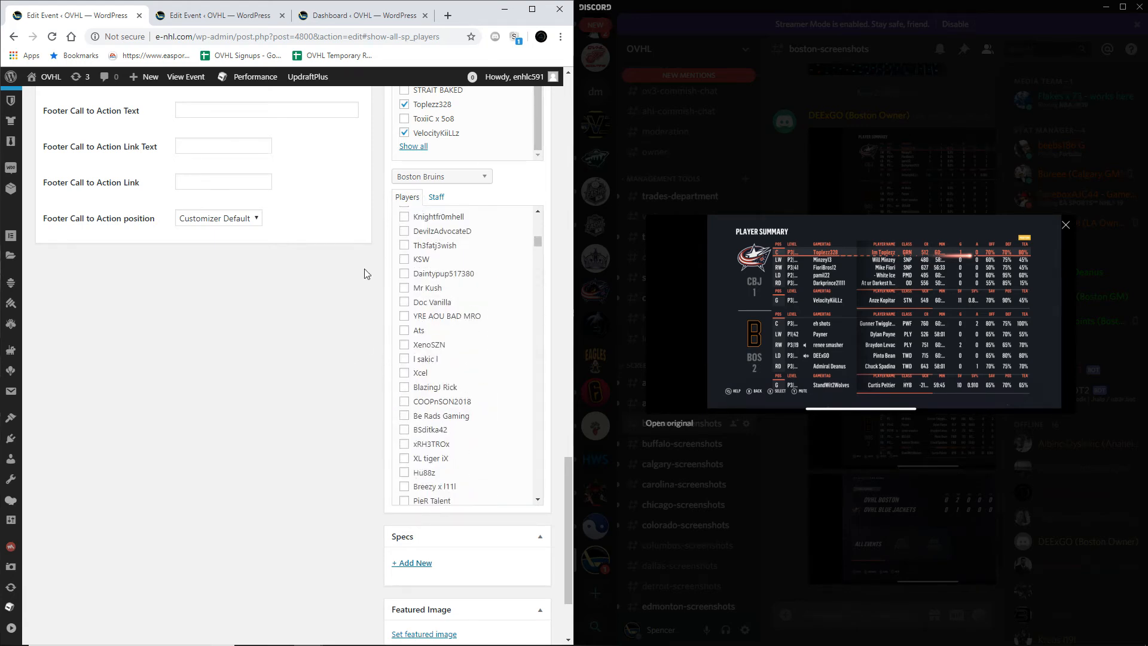
{"action": "scroll", "coordinate": [461, 269], "scroll_direction": "down", "scroll_amount": 4}
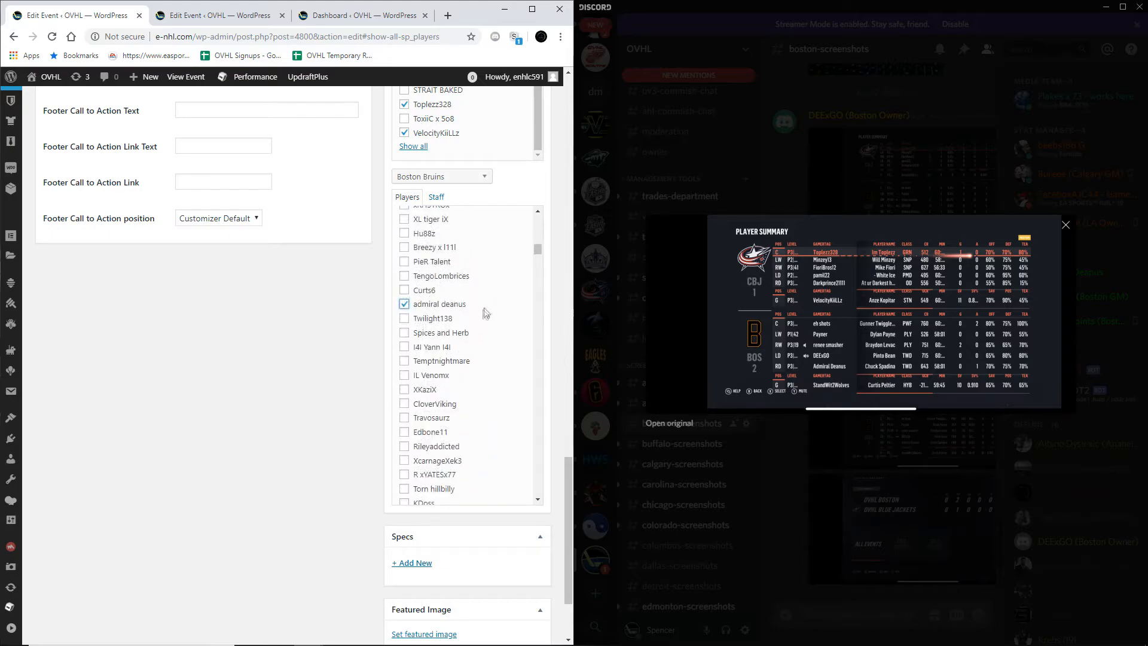
{"action": "scroll", "coordinate": [465, 309], "scroll_direction": "up", "scroll_amount": 12}
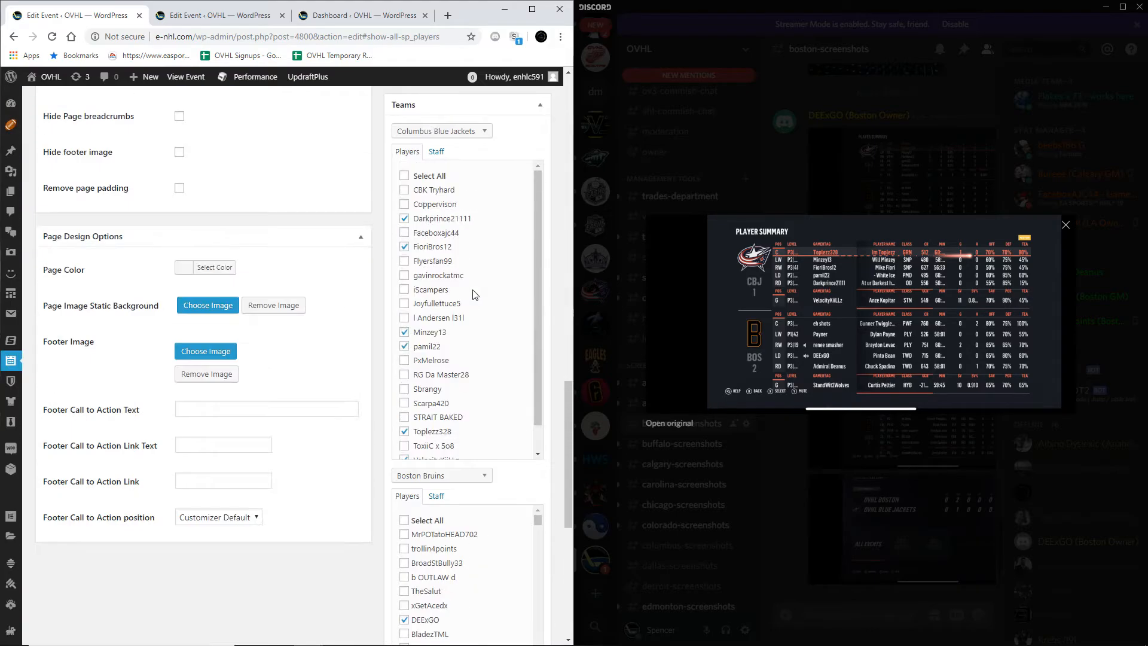
Step: Update the Columbus vs Boston event with its selected players
{"action": "scroll", "coordinate": [470, 363], "scroll_direction": "up", "scroll_amount": 15}
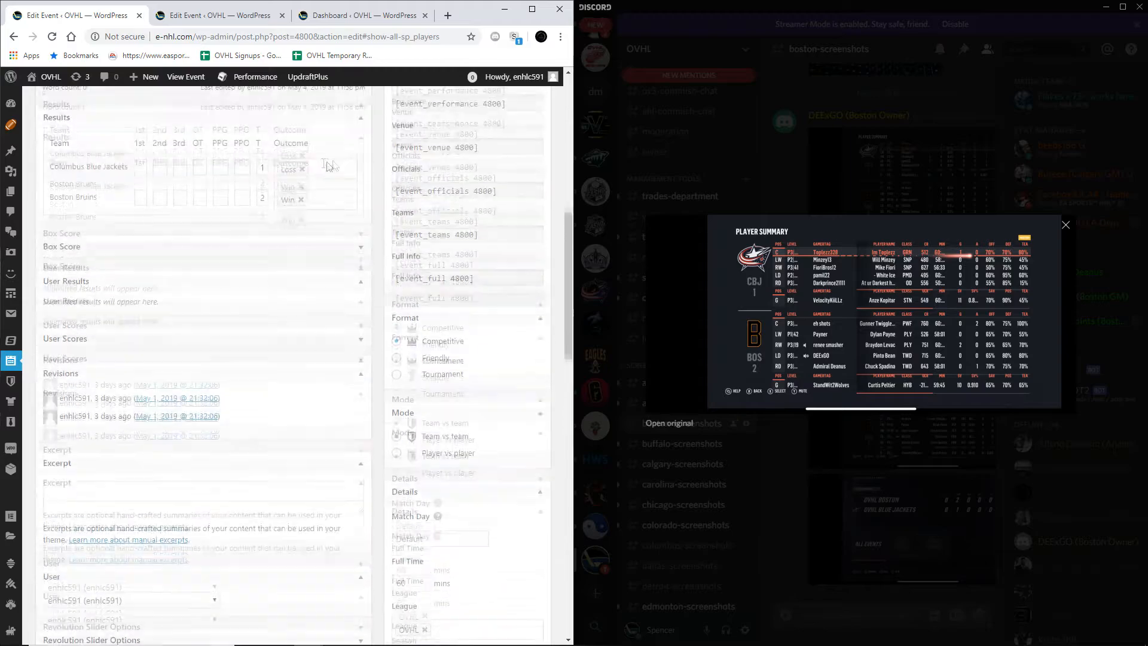
{"action": "scroll", "coordinate": [465, 145], "scroll_direction": "up", "scroll_amount": 6}
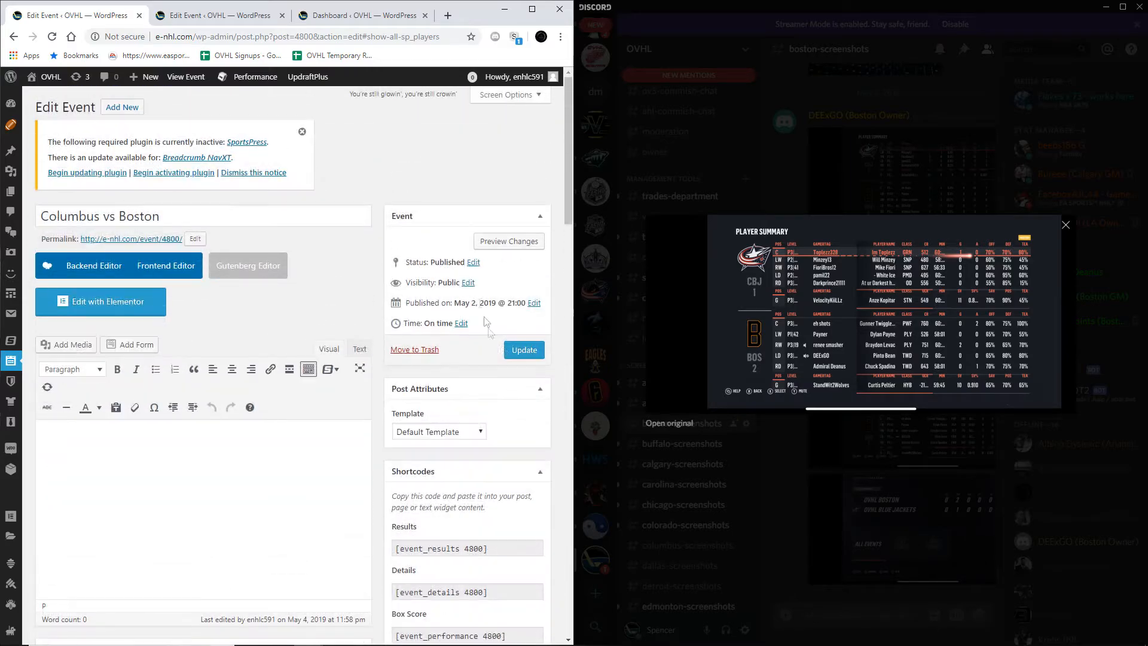
{"action": "left_click", "coordinate": [515, 353]}
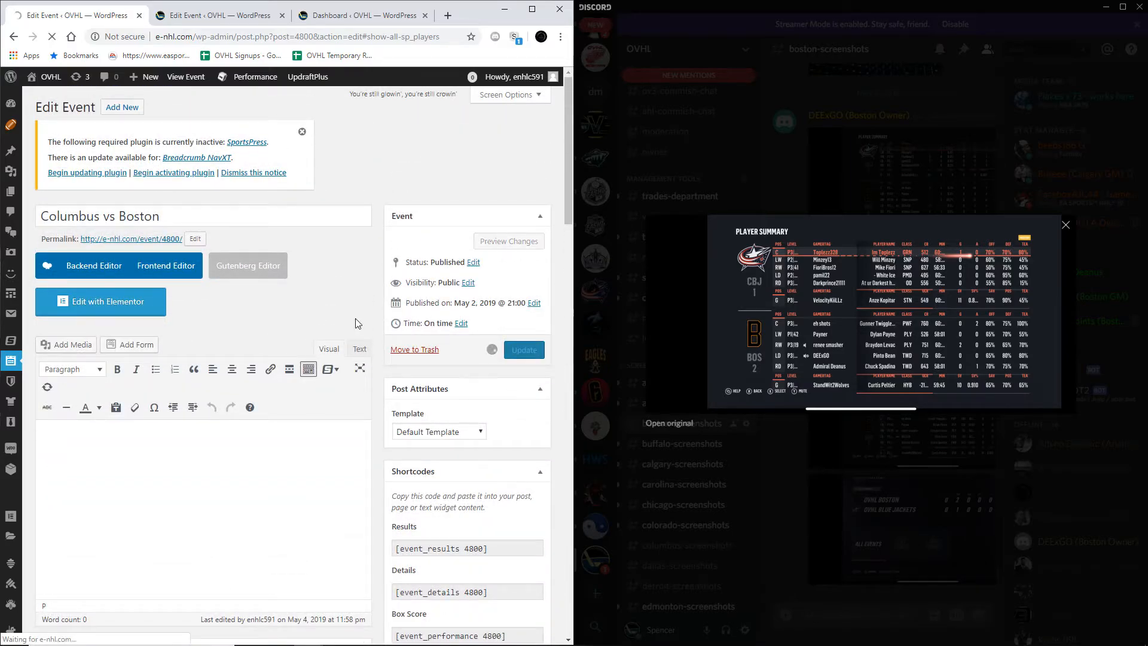
Step: Expand the event's Box Score section to show the Columbus Blue Jackets and Boston Bruins stat tables
{"action": "scroll", "coordinate": [293, 335], "scroll_direction": "down", "scroll_amount": 15}
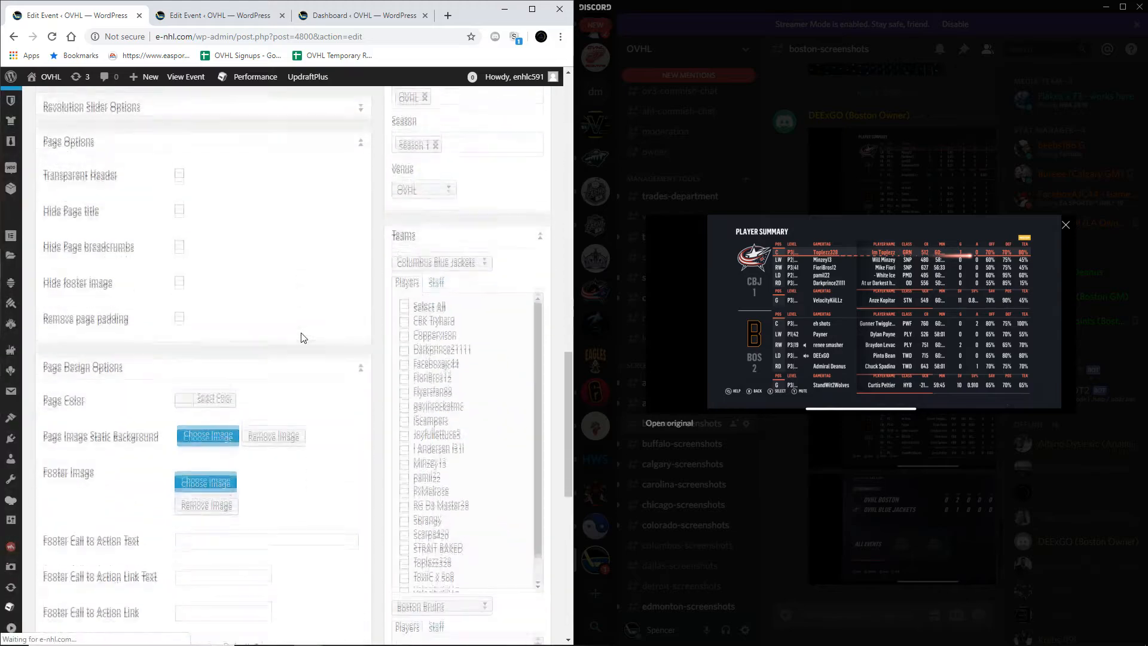
{"action": "scroll", "coordinate": [301, 328], "scroll_direction": "up", "scroll_amount": 9}
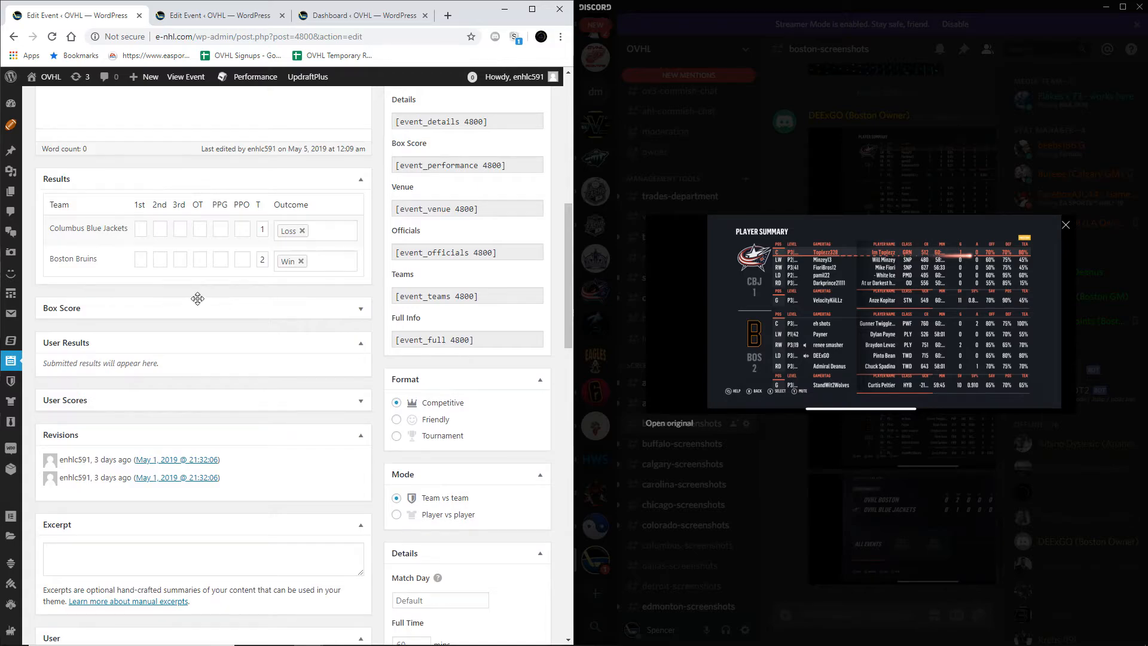
{"action": "left_click", "coordinate": [84, 308]}
{"action": "scroll", "coordinate": [168, 284], "scroll_direction": "down", "scroll_amount": 2}
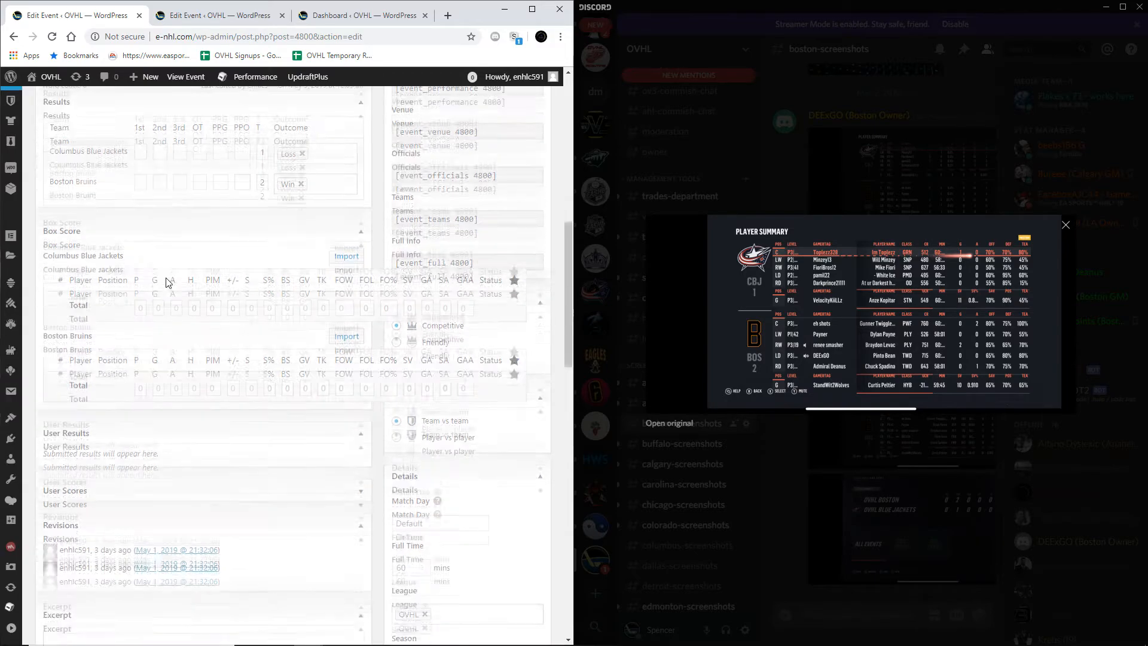
Step: Look through the first Columbus vs Boston editor's box score and team player lists to check whether the selected players were kept
{"action": "scroll", "coordinate": [169, 281], "scroll_direction": "up", "scroll_amount": 1}
{"action": "scroll", "coordinate": [256, 302], "scroll_direction": "down", "scroll_amount": 15}
{"action": "scroll", "coordinate": [364, 291], "scroll_direction": "up", "scroll_amount": 2}
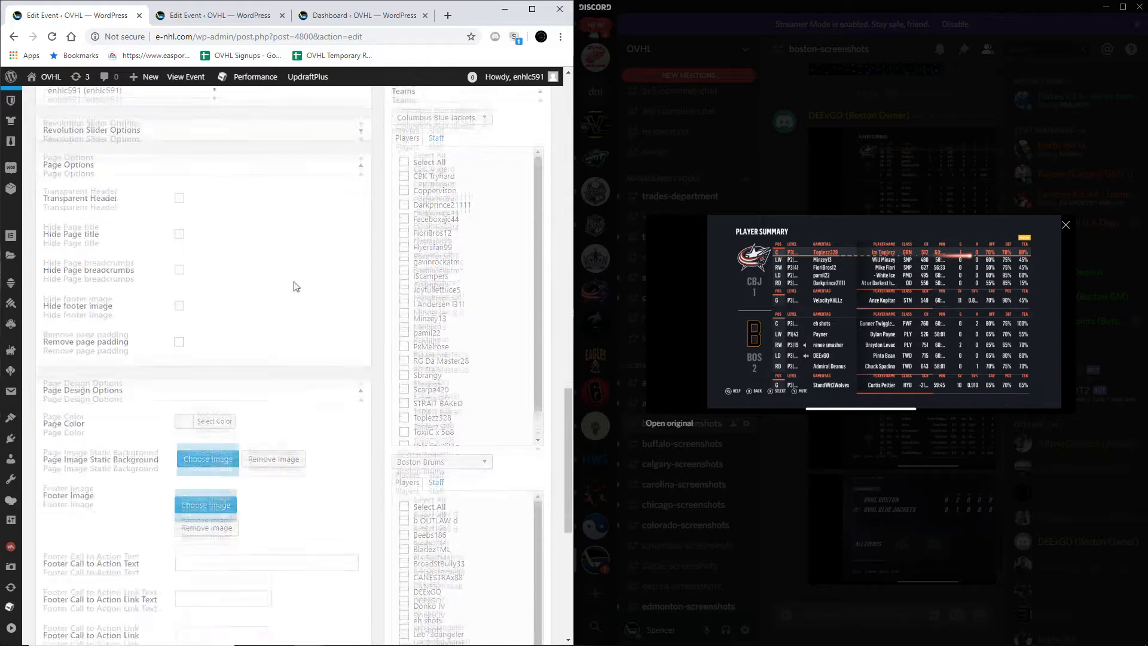
{"action": "scroll", "coordinate": [466, 313], "scroll_direction": "down", "scroll_amount": 1}
{"action": "scroll", "coordinate": [335, 339], "scroll_direction": "down", "scroll_amount": 4}
{"action": "scroll", "coordinate": [425, 409], "scroll_direction": "down", "scroll_amount": 3}
{"action": "scroll", "coordinate": [432, 395], "scroll_direction": "up", "scroll_amount": 1}
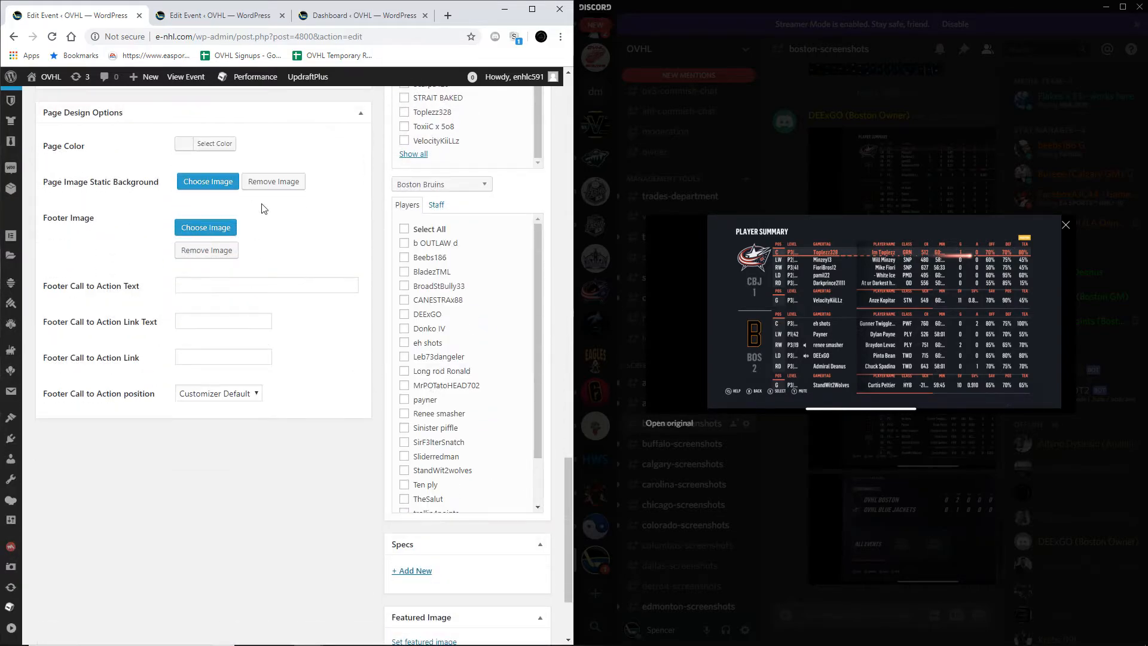
Step: In the second Columbus vs Boston editor, add the summary's right defenseman to the Boston Bruins players and update the event
{"action": "left_click", "coordinate": [224, 18]}
{"action": "scroll", "coordinate": [437, 251], "scroll_direction": "down", "scroll_amount": 5}
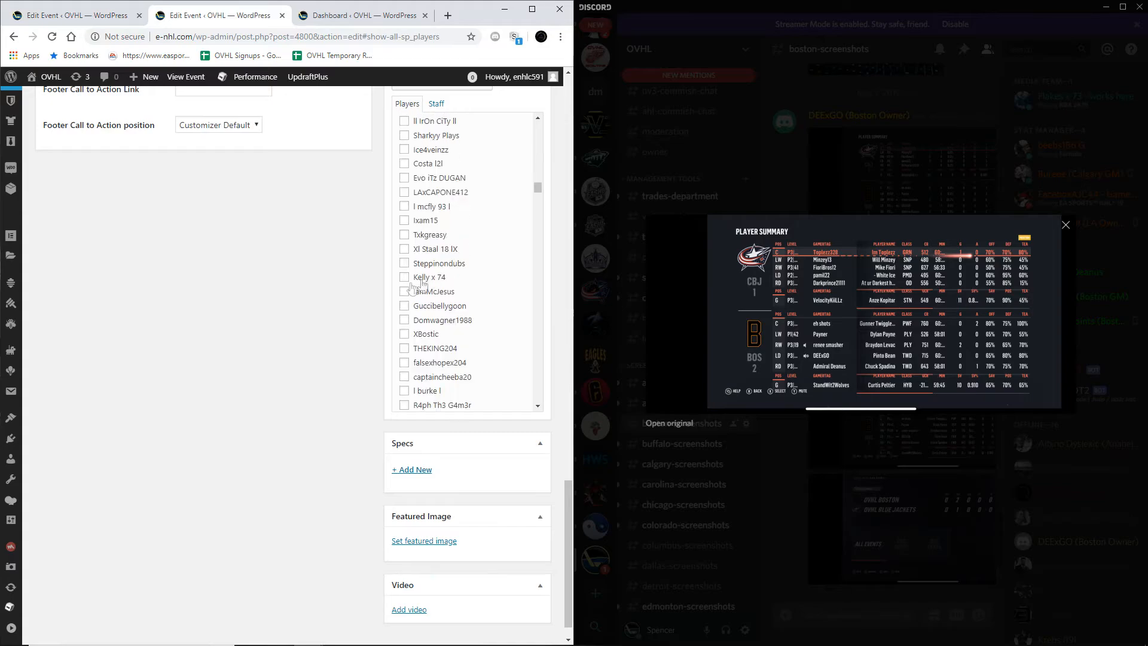
{"action": "scroll", "coordinate": [318, 297], "scroll_direction": "up", "scroll_amount": 3}
{"action": "scroll", "coordinate": [442, 383], "scroll_direction": "down", "scroll_amount": 3}
{"action": "scroll", "coordinate": [442, 318], "scroll_direction": "up", "scroll_amount": 10}
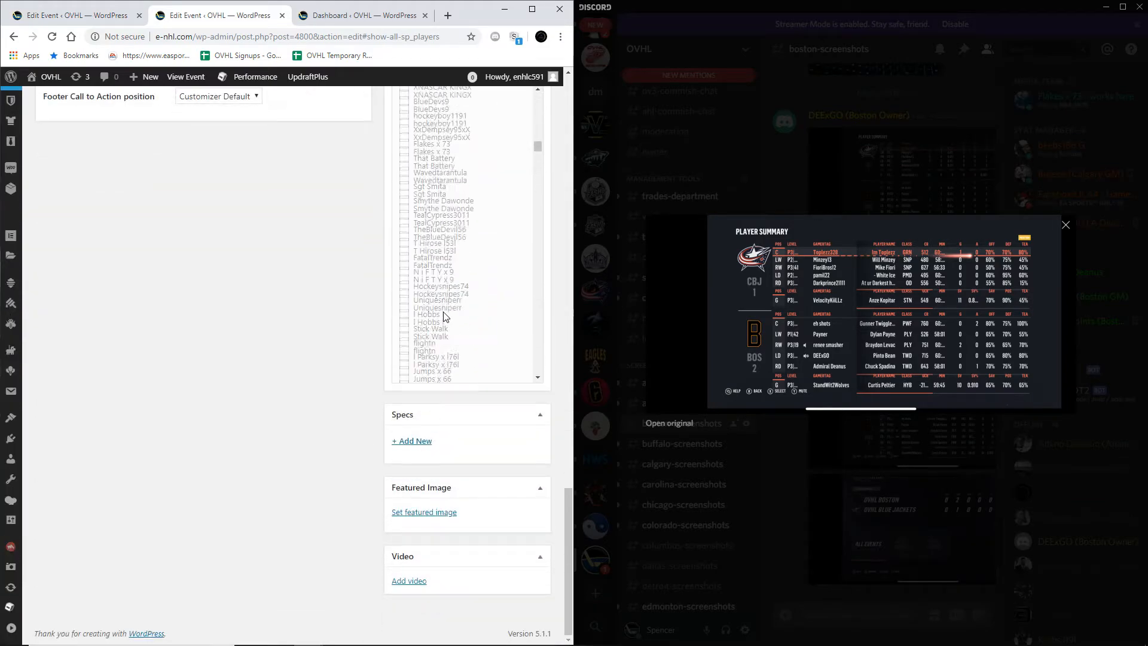
{"action": "scroll", "coordinate": [318, 322], "scroll_direction": "up", "scroll_amount": 2}
{"action": "scroll", "coordinate": [317, 322], "scroll_direction": "down", "scroll_amount": 2}
{"action": "scroll", "coordinate": [325, 321], "scroll_direction": "up", "scroll_amount": 3}
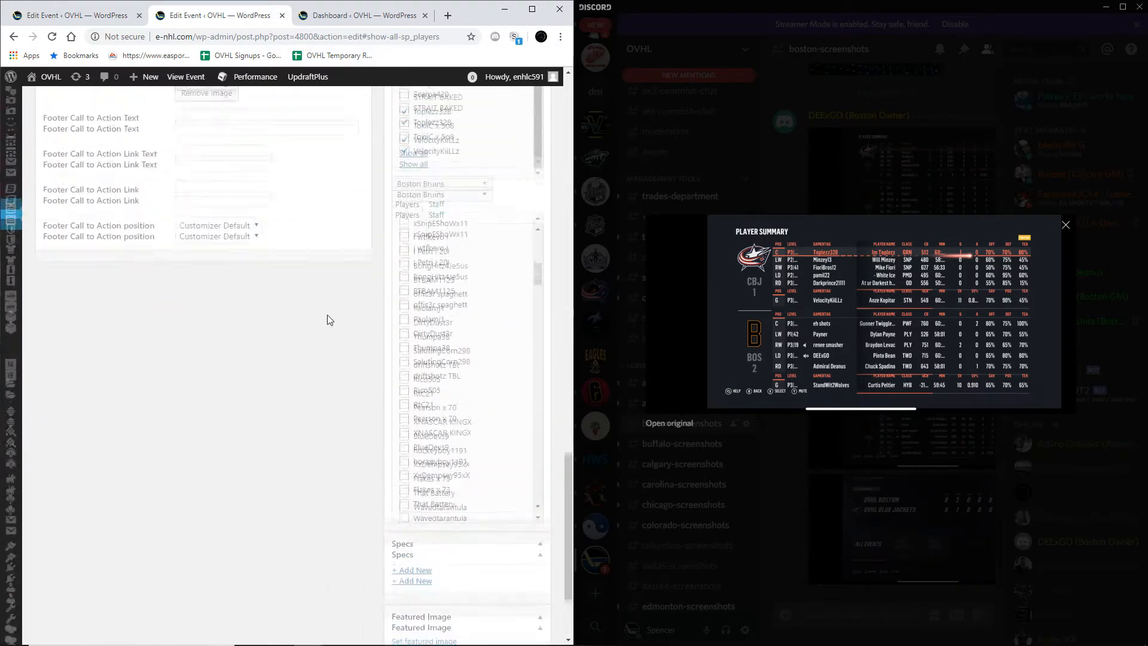
{"action": "scroll", "coordinate": [418, 323], "scroll_direction": "up", "scroll_amount": 3}
{"action": "scroll", "coordinate": [422, 326], "scroll_direction": "up", "scroll_amount": 3}
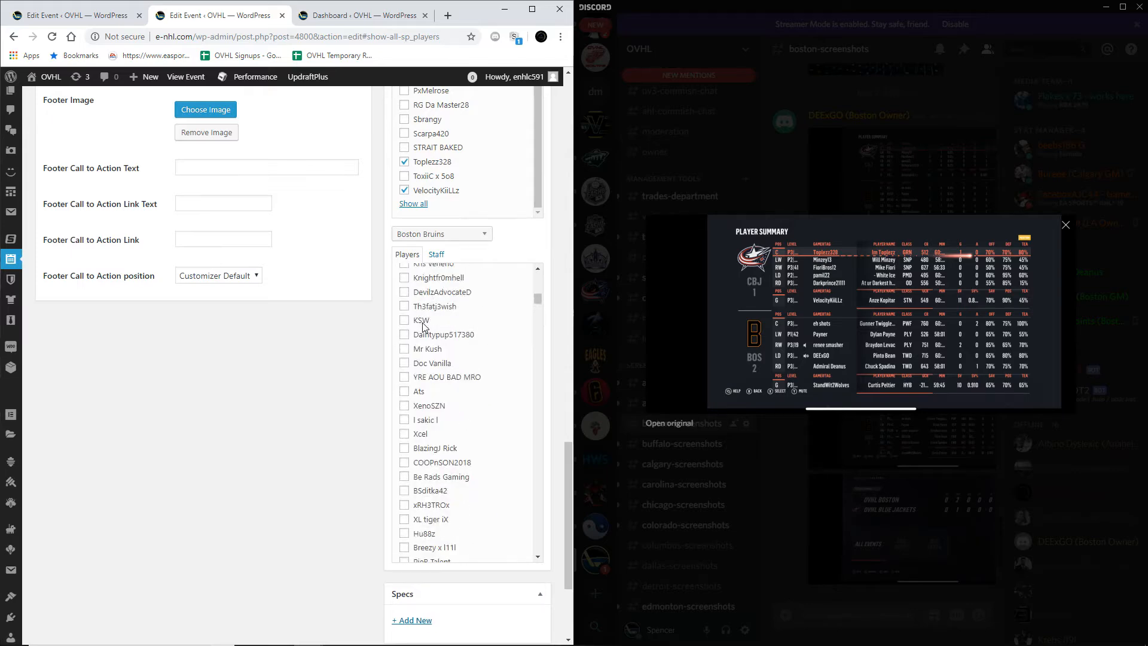
{"action": "scroll", "coordinate": [441, 453], "scroll_direction": "down", "scroll_amount": 3}
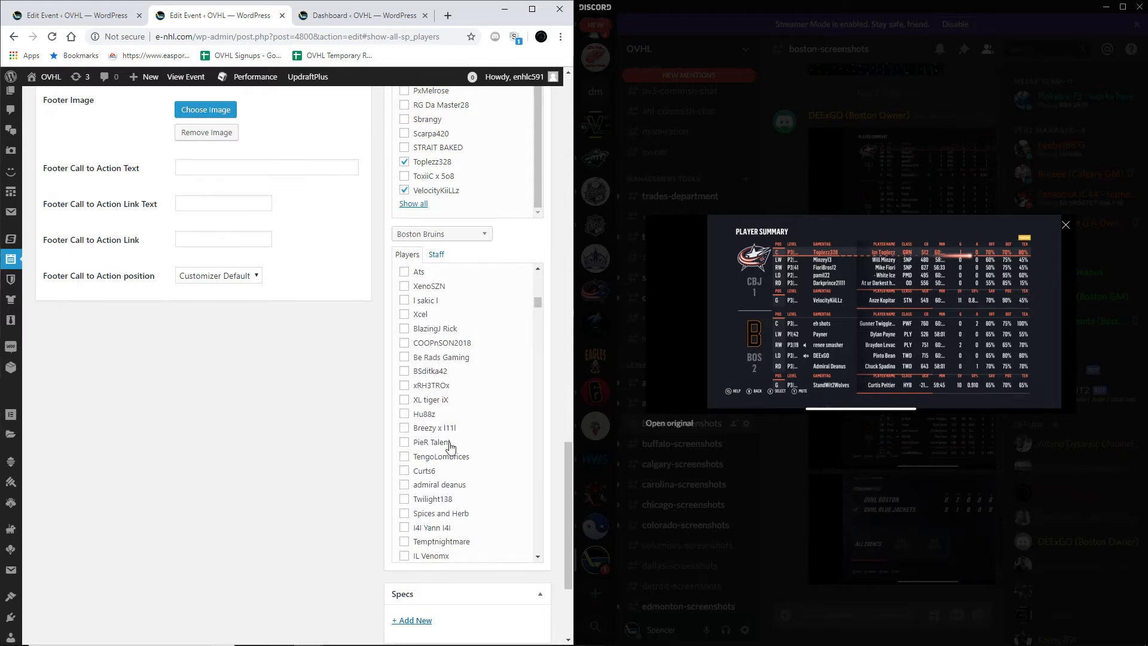
{"action": "scroll", "coordinate": [368, 346], "scroll_direction": "up", "scroll_amount": 8}
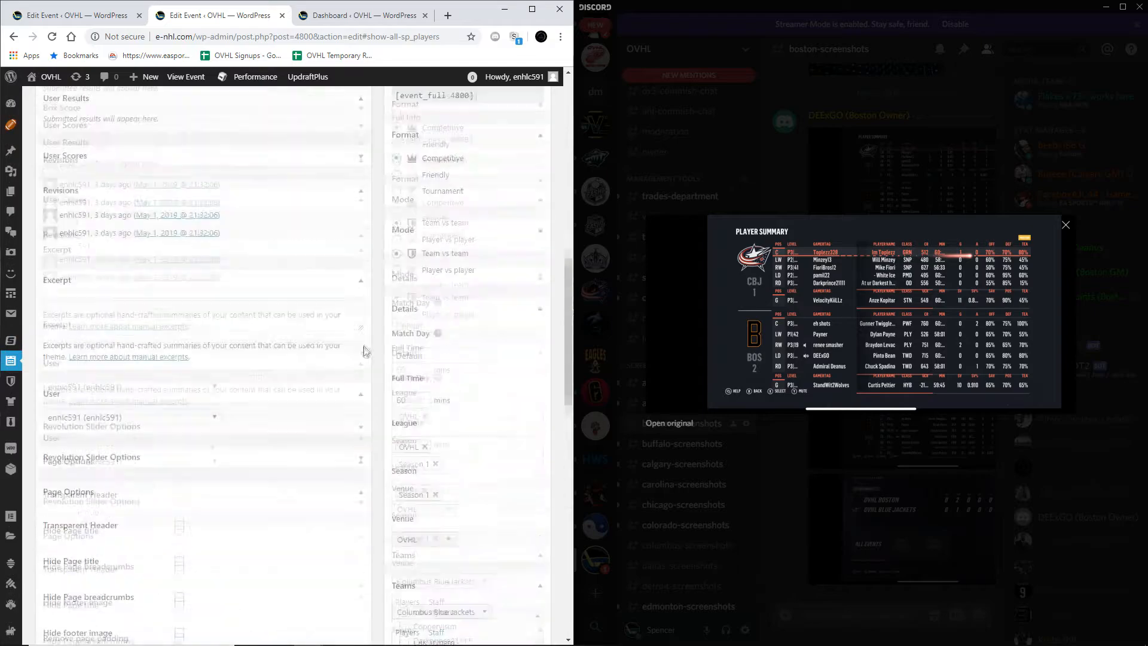
{"action": "scroll", "coordinate": [367, 346], "scroll_direction": "up", "scroll_amount": 10}
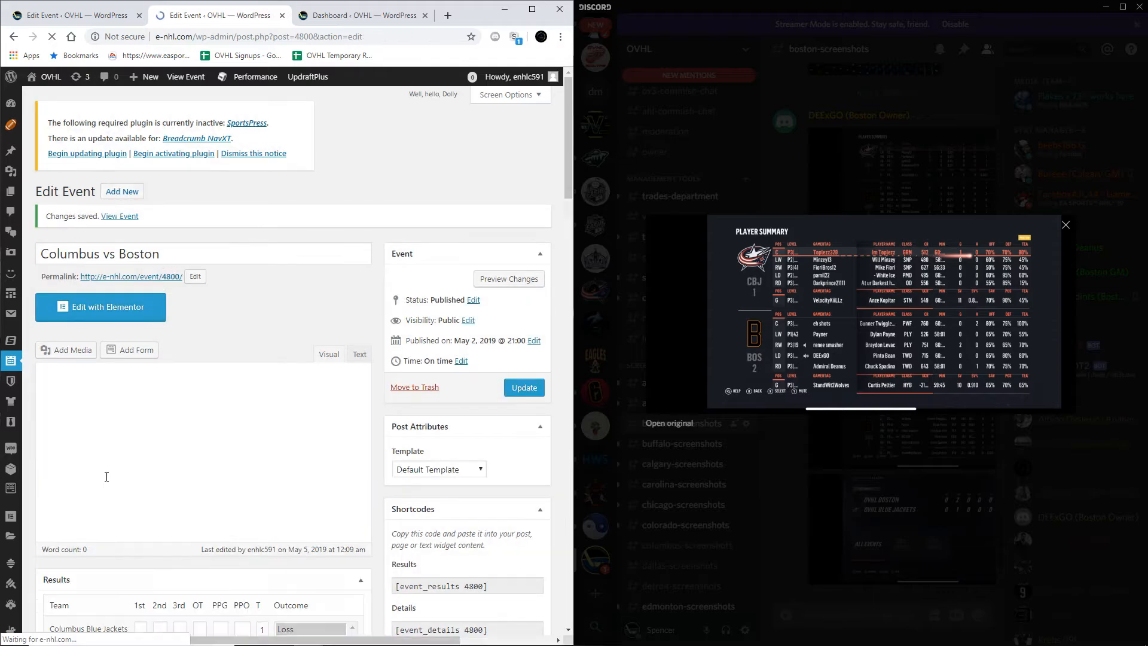
Step: Compare the Columbus and Boston box score tables with the player summary to check for missing players
{"action": "scroll", "coordinate": [116, 461], "scroll_direction": "down", "scroll_amount": 7}
{"action": "scroll", "coordinate": [132, 432], "scroll_direction": "down", "scroll_amount": 10}
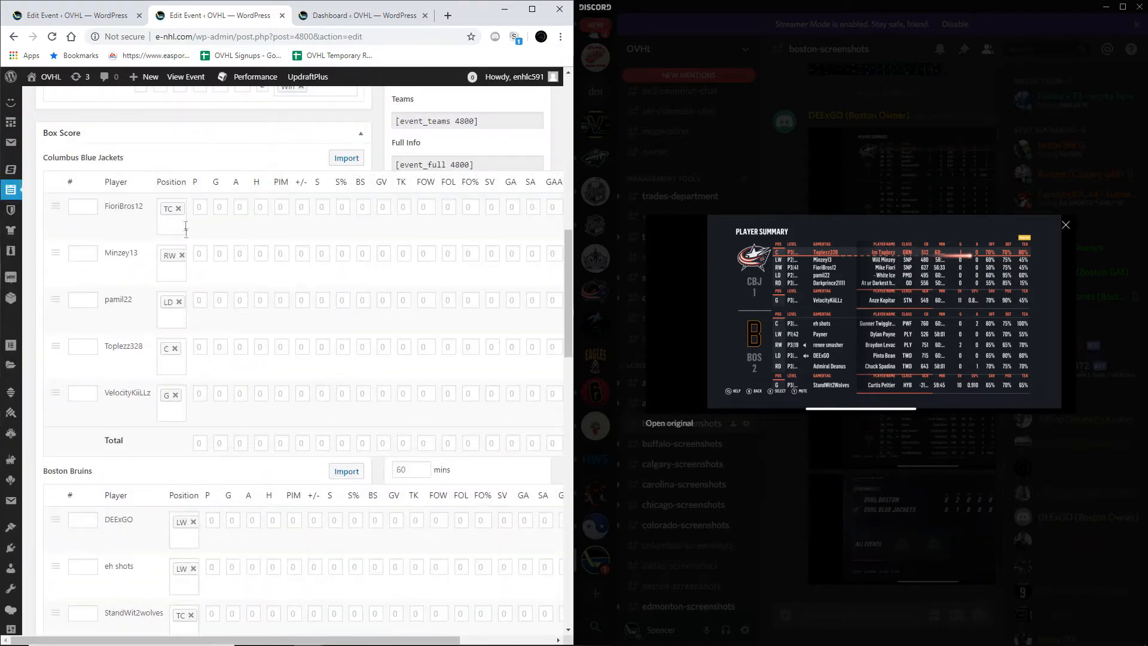
{"action": "scroll", "coordinate": [176, 418], "scroll_direction": "down", "scroll_amount": 2}
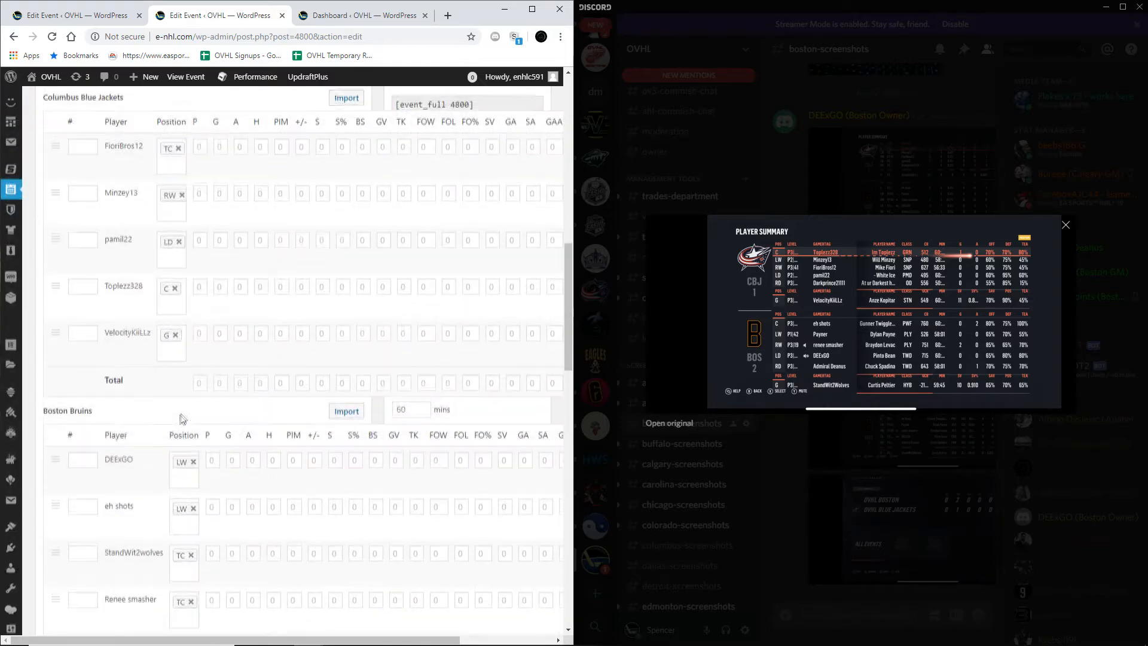
{"action": "scroll", "coordinate": [203, 479], "scroll_direction": "down", "scroll_amount": 3}
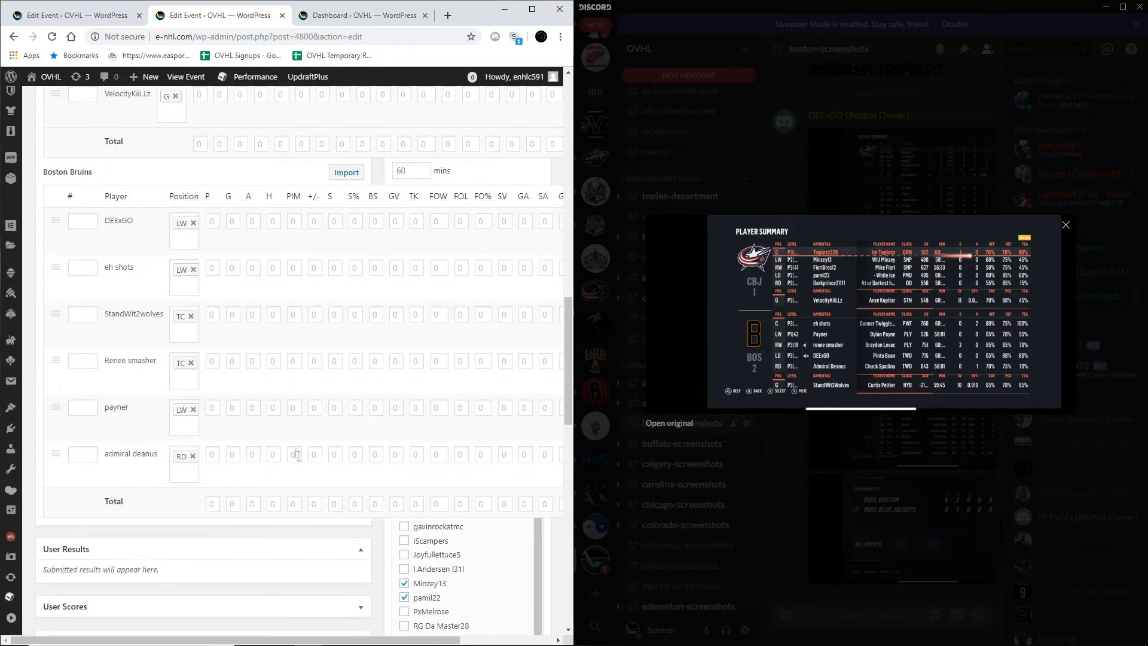
{"action": "scroll", "coordinate": [180, 359], "scroll_direction": "up", "scroll_amount": 5}
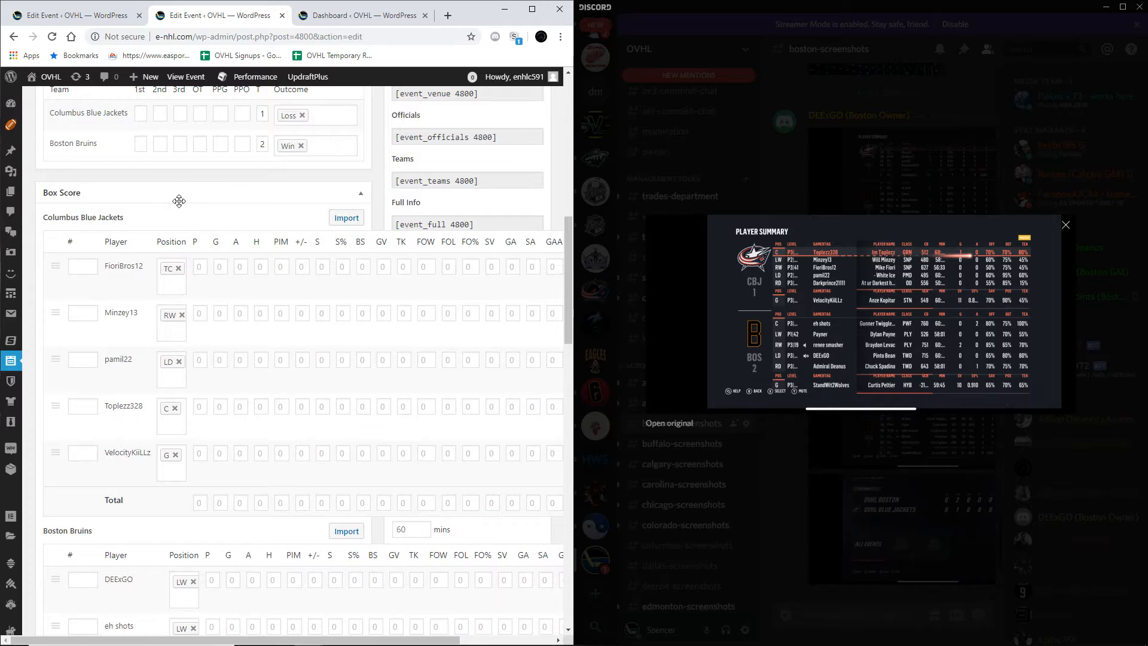
Step: Collapse the Box Score section, add the missing right defenseman to the Columbus Blue Jackets players, and update the event
{"action": "left_click", "coordinate": [179, 201]}
{"action": "left_click", "coordinate": [169, 198]}
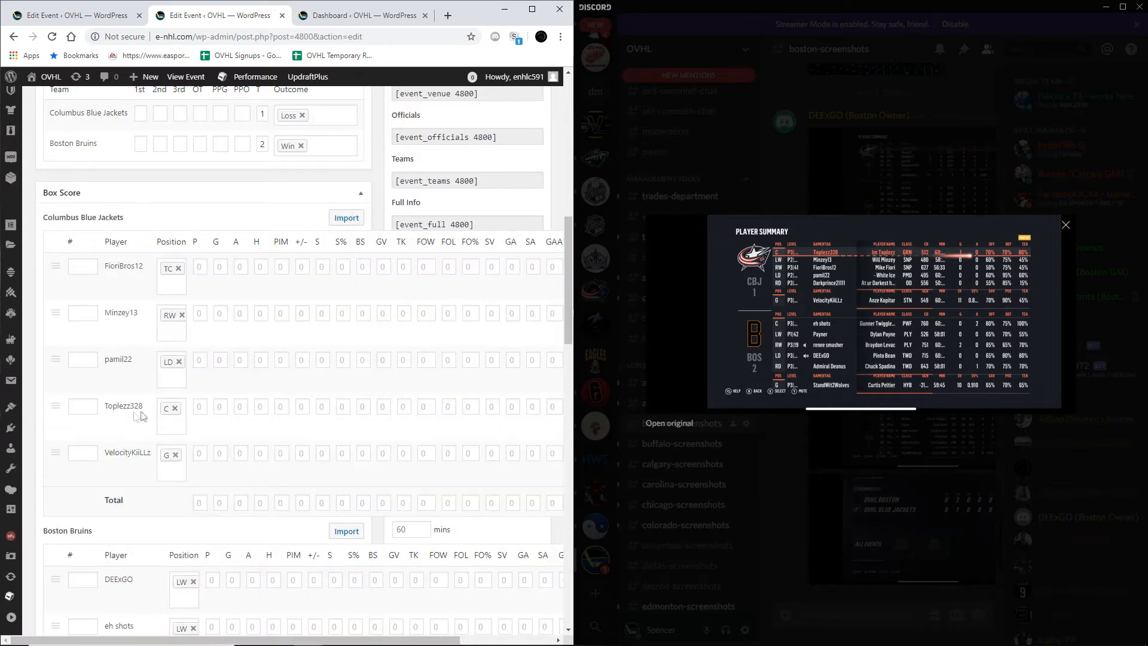
{"action": "left_click", "coordinate": [186, 202]}
{"action": "scroll", "coordinate": [275, 308], "scroll_direction": "down", "scroll_amount": 10}
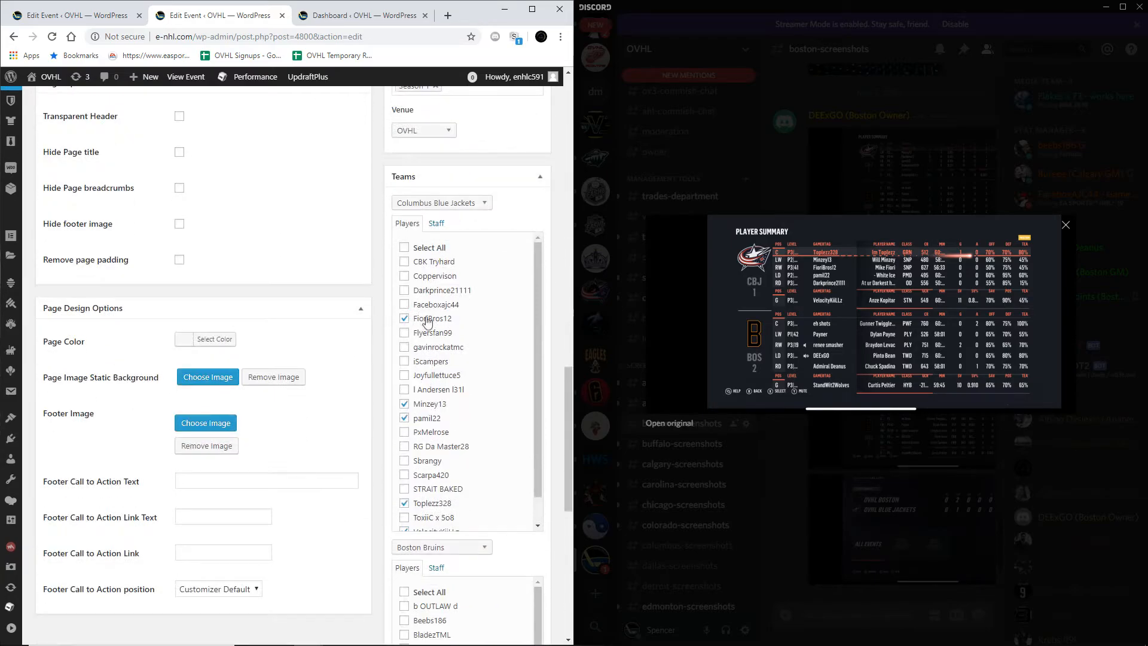
{"action": "scroll", "coordinate": [434, 297], "scroll_direction": "up", "scroll_amount": 15}
{"action": "left_click", "coordinate": [525, 384]}
Step: Check the saved Columbus player selection and expand the Box Score section again
{"action": "scroll", "coordinate": [174, 338], "scroll_direction": "down", "scroll_amount": 3}
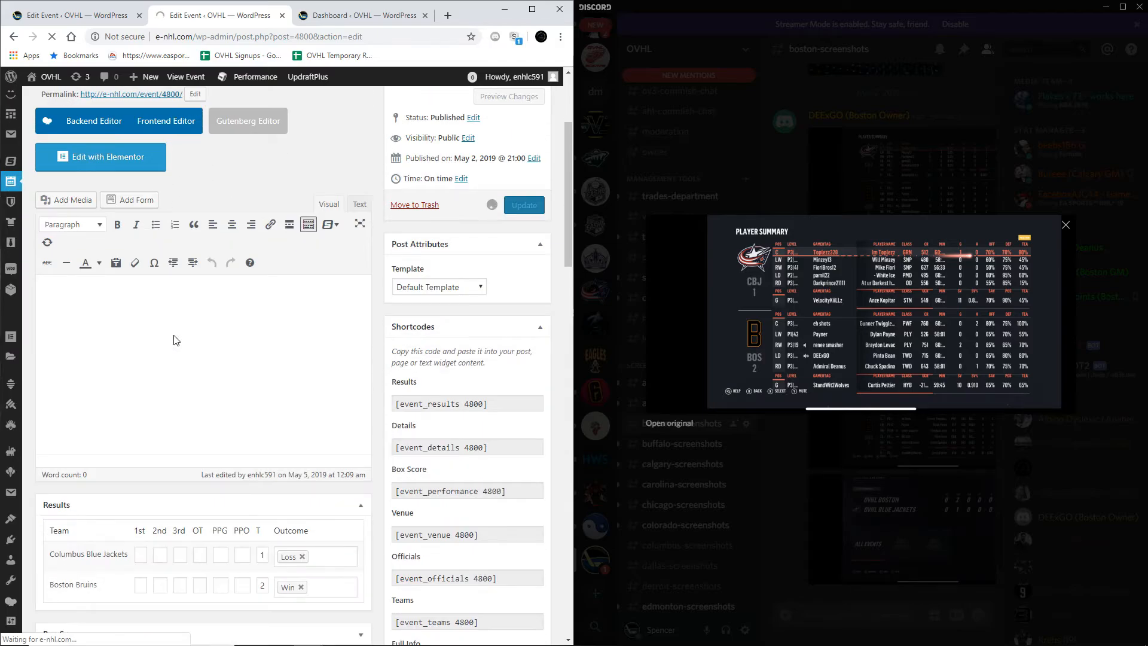
{"action": "scroll", "coordinate": [174, 335], "scroll_direction": "down", "scroll_amount": 10}
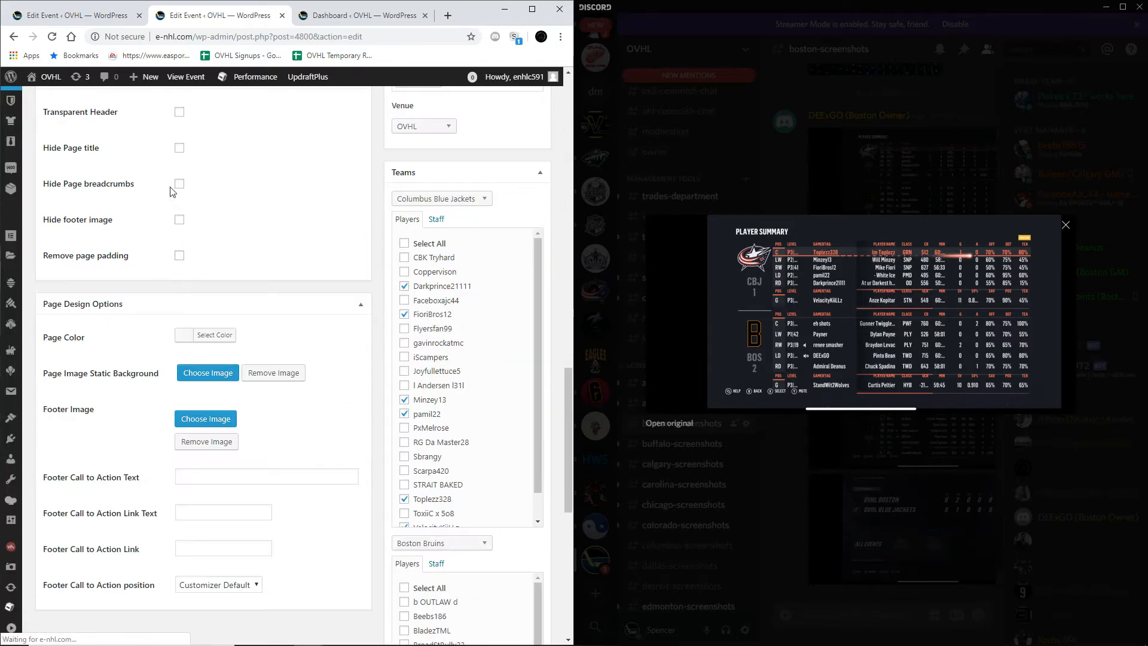
{"action": "scroll", "coordinate": [164, 239], "scroll_direction": "up", "scroll_amount": 12}
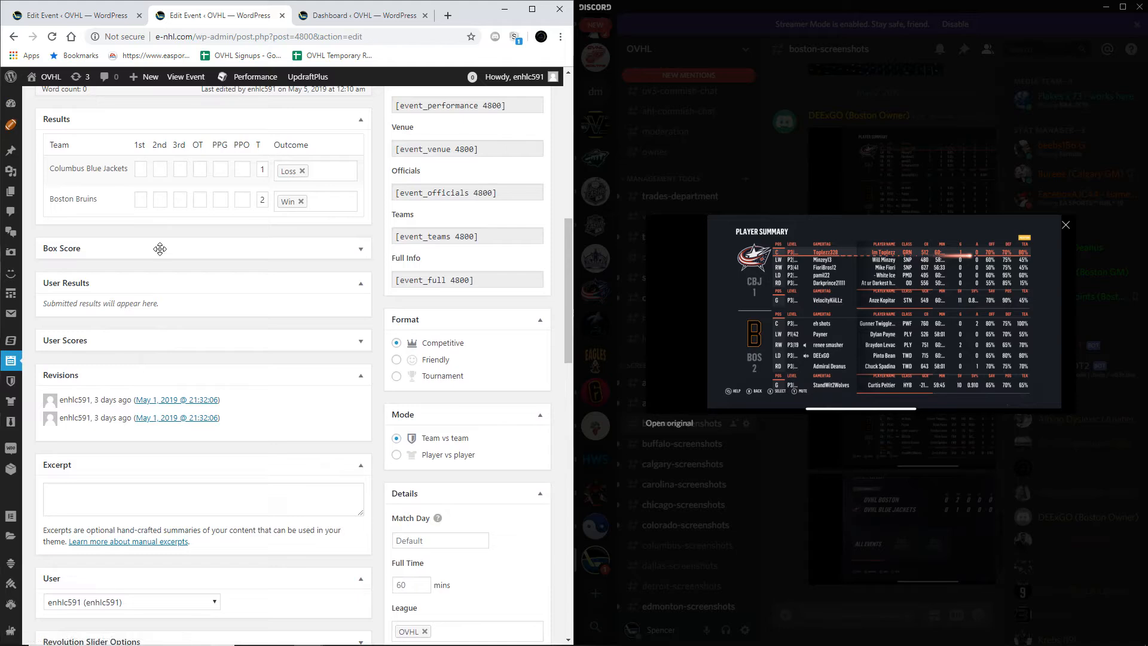
{"action": "left_click", "coordinate": [160, 248]}
{"action": "scroll", "coordinate": [159, 274], "scroll_direction": "down", "scroll_amount": 5}
{"action": "scroll", "coordinate": [216, 362], "scroll_direction": "up", "scroll_amount": 6}
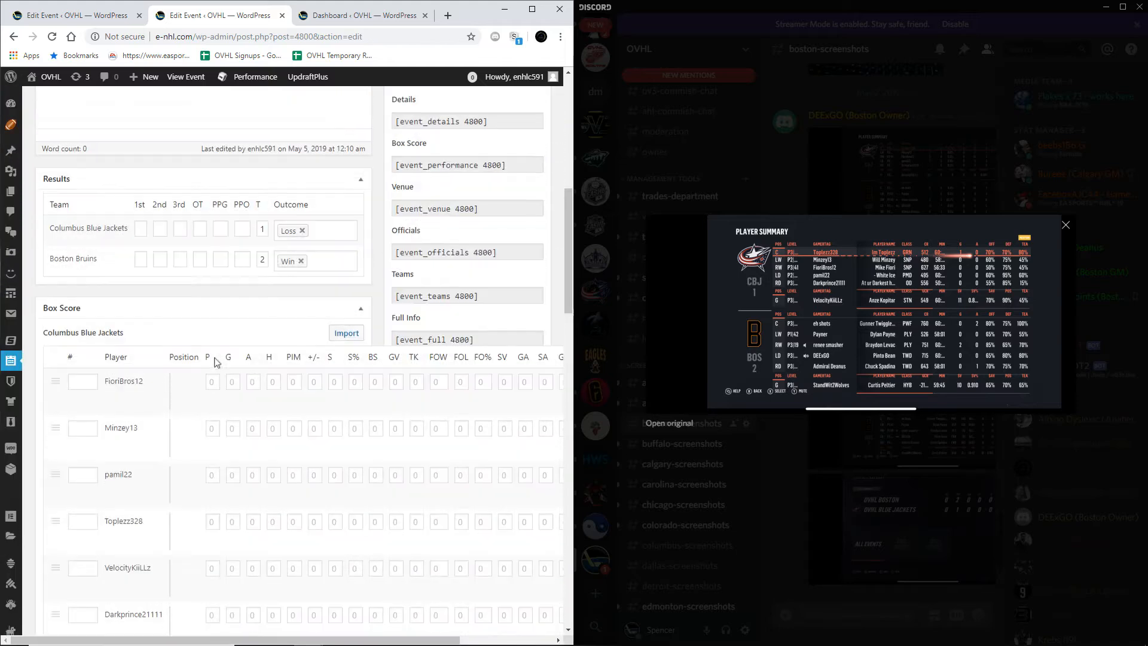
Step: Clear both teams' totals in the Results table and bring up the final score screenshot with the goals by period
{"action": "left_click", "coordinate": [265, 230]}
{"action": "key", "text": "BackSpace"}
{"action": "left_click", "coordinate": [267, 261]}
{"action": "left_click", "coordinate": [834, 475]}
{"action": "left_click", "coordinate": [891, 516]}
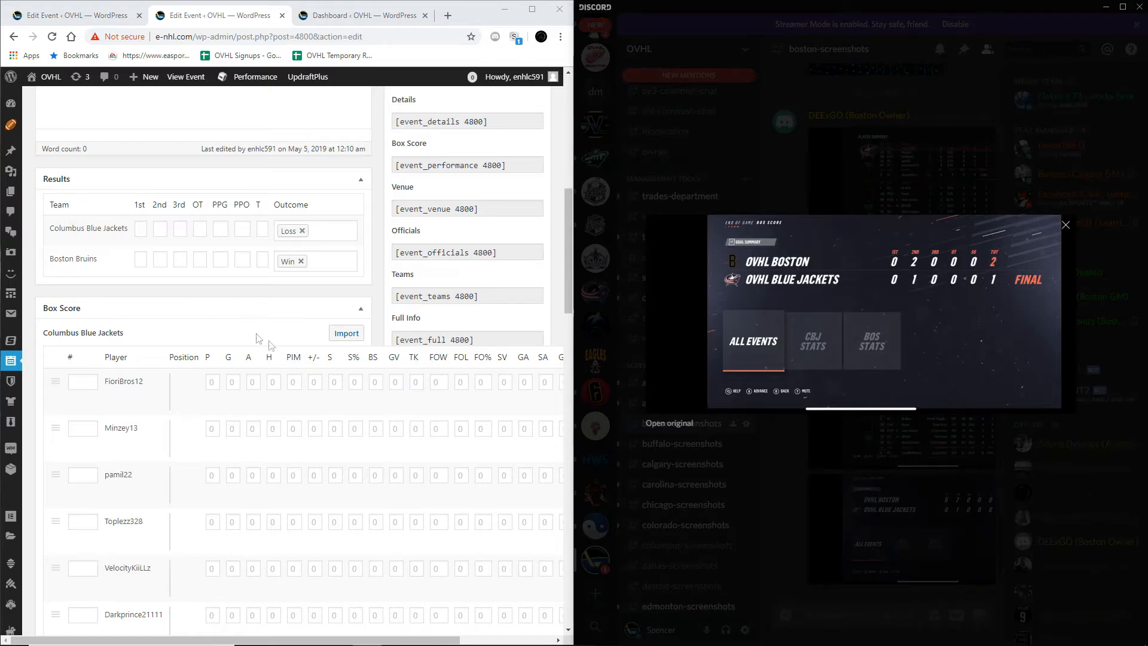
Step: Enter second-period goals and totals of 1 for Columbus and 2 for Boston, and remove the Loss and Win outcomes
{"action": "left_click", "coordinate": [165, 262]}
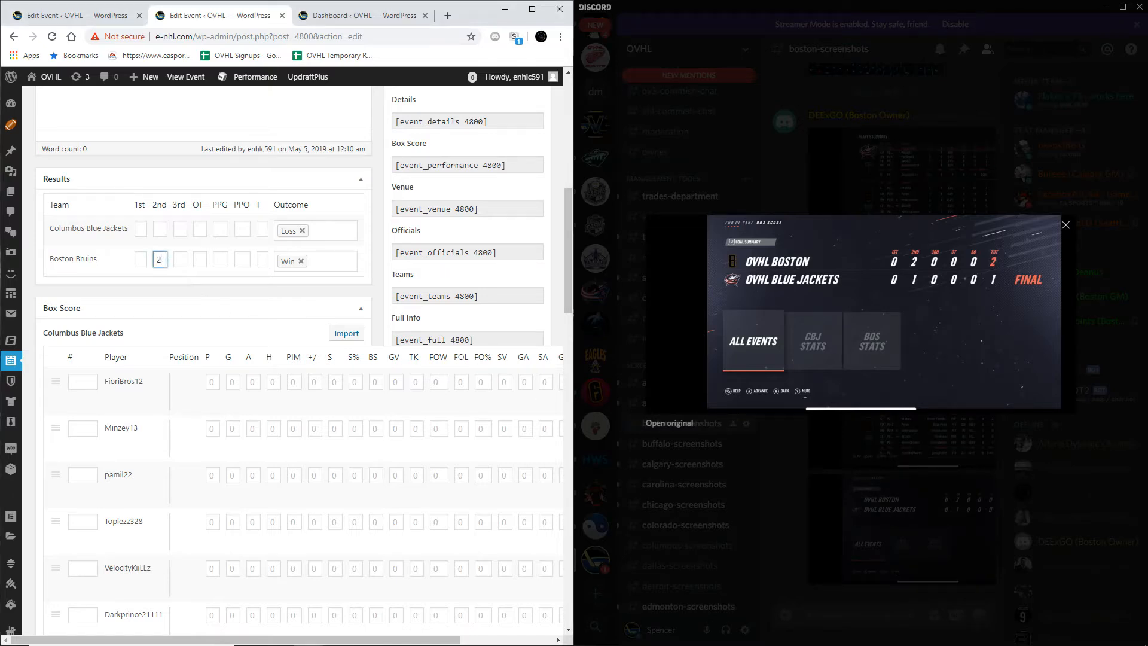
{"action": "left_click", "coordinate": [163, 233]}
{"action": "type", "text": "1"}
{"action": "key", "text": "shift+Tab"}
{"action": "left_click", "coordinate": [156, 231]}
{"action": "left_click", "coordinate": [263, 261]}
{"action": "left_click", "coordinate": [303, 230]}
{"action": "left_click", "coordinate": [300, 261]}
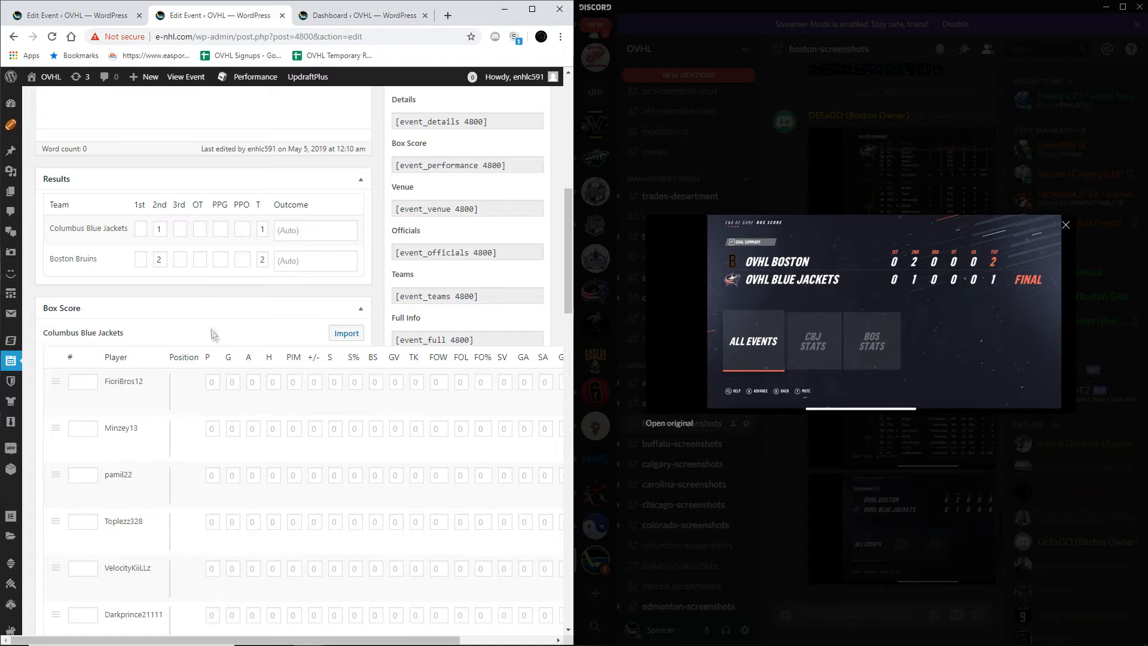
Step: Bring up the player summary screenshot and review all the box score columns through to the player status
{"action": "scroll", "coordinate": [215, 326], "scroll_direction": "down", "scroll_amount": 3}
{"action": "left_click", "coordinate": [810, 525]}
{"action": "left_click", "coordinate": [863, 443]}
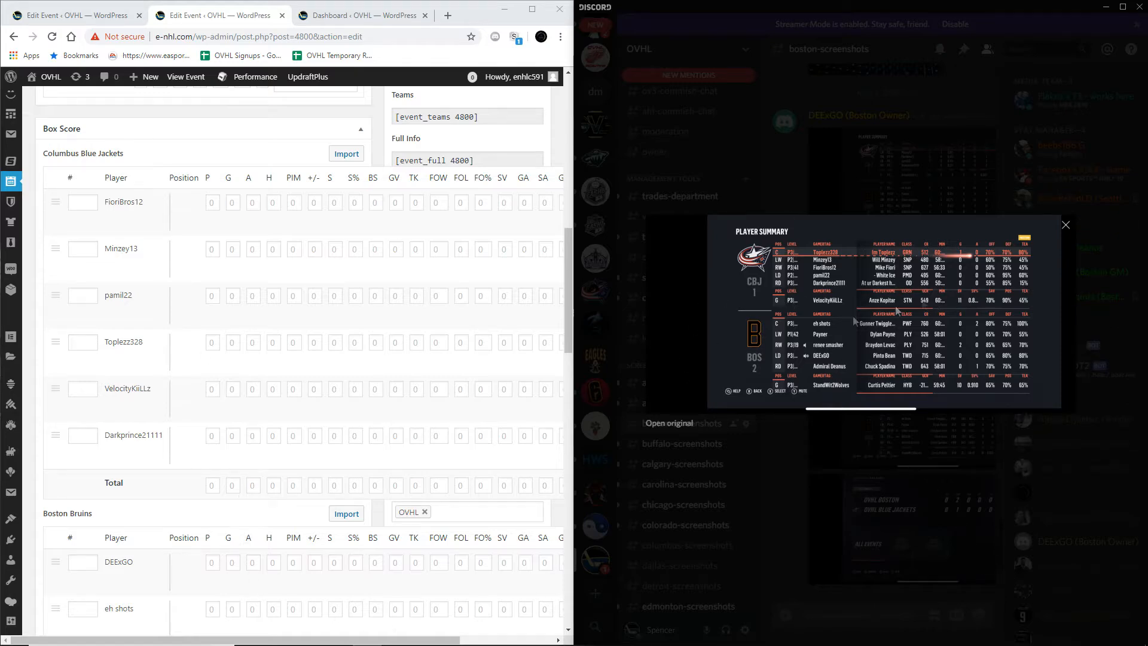
{"action": "left_click_drag", "start_coordinate": [259, 639], "coordinate": [514, 456]}
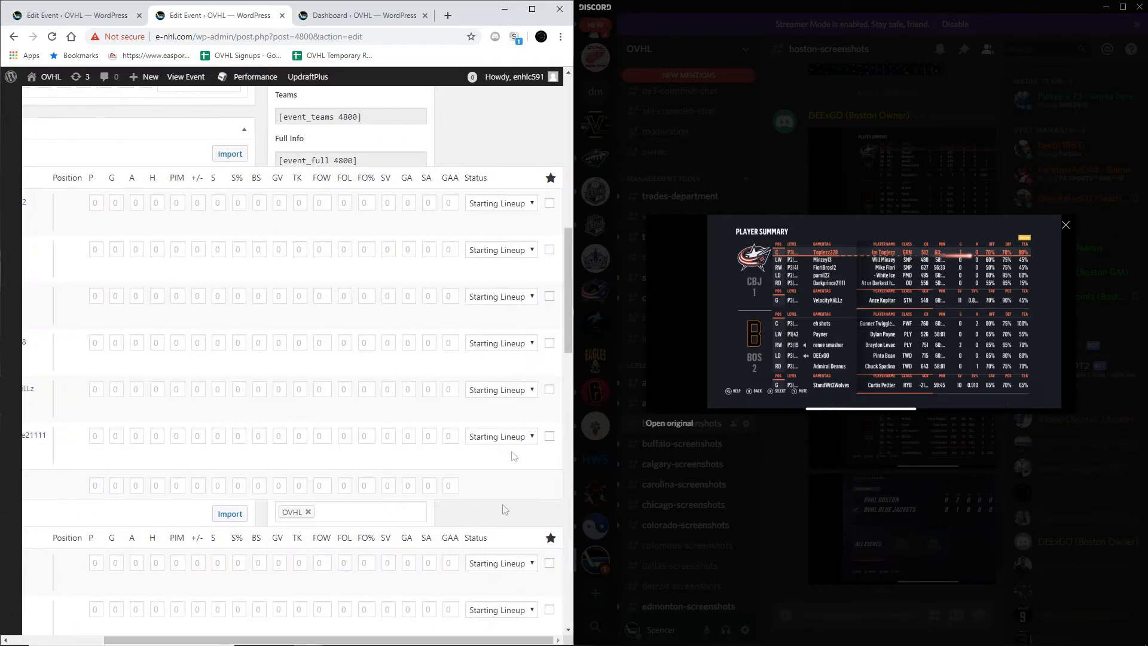
{"action": "left_click_drag", "start_coordinate": [429, 637], "coordinate": [217, 598]}
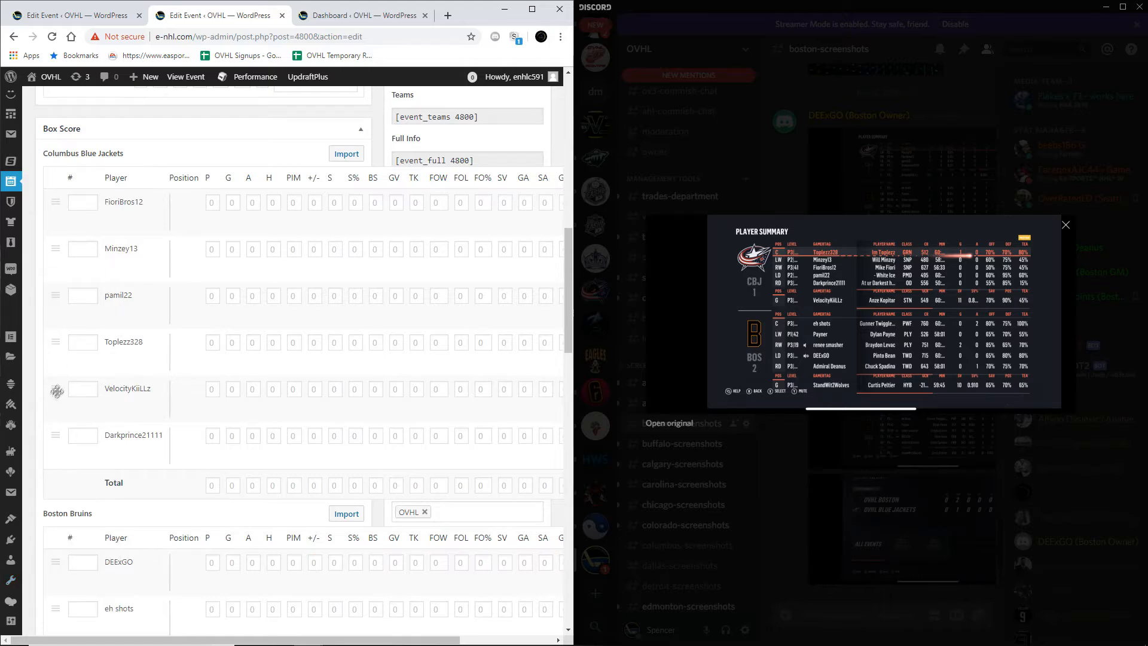
Step: Reorder the Columbus Blue Jackets box score rows to match the summary: center, left wing, right wing, left defense, right defense, goalie
{"action": "left_click_drag", "start_coordinate": [51, 349], "coordinate": [54, 200]}
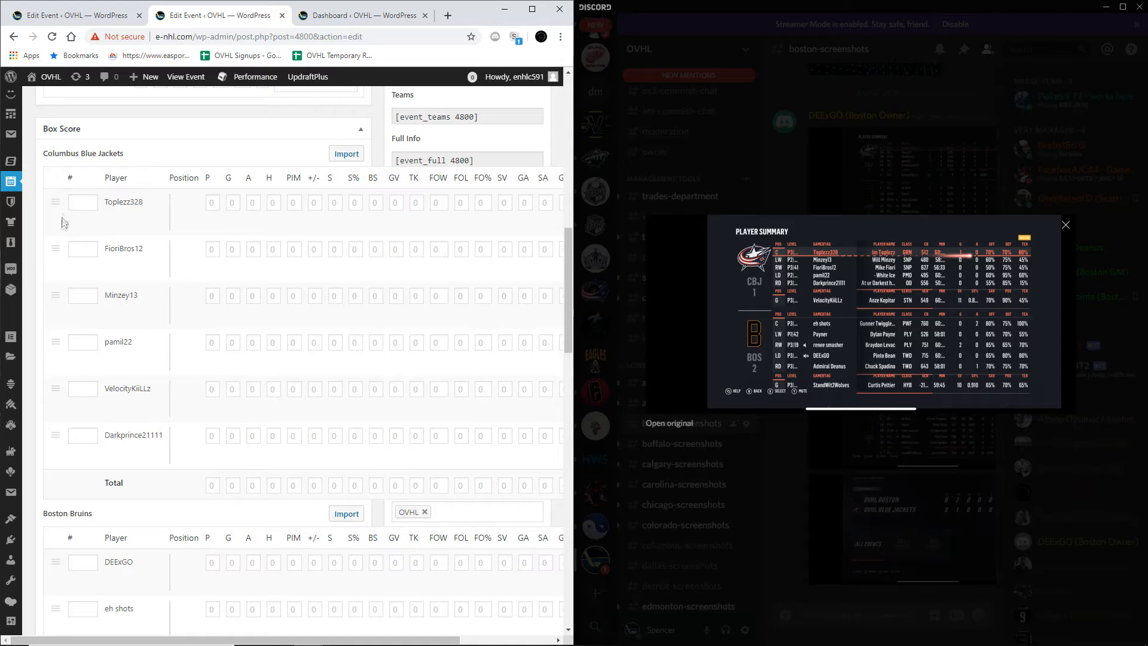
{"action": "left_click_drag", "start_coordinate": [56, 296], "coordinate": [57, 239]}
{"action": "left_click_drag", "start_coordinate": [56, 435], "coordinate": [59, 389]}
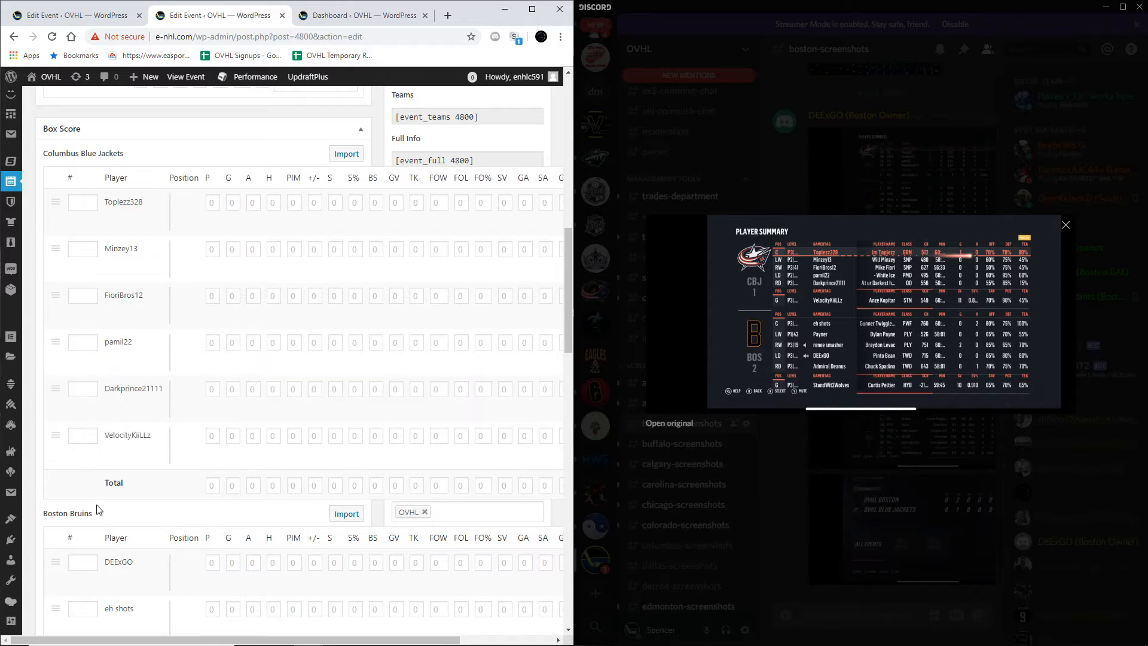
Step: Reorder the Boston Bruins box score rows as left wing, center, right wing, left defense, right defense, goalie
{"action": "scroll", "coordinate": [179, 445], "scroll_direction": "down", "scroll_amount": 6}
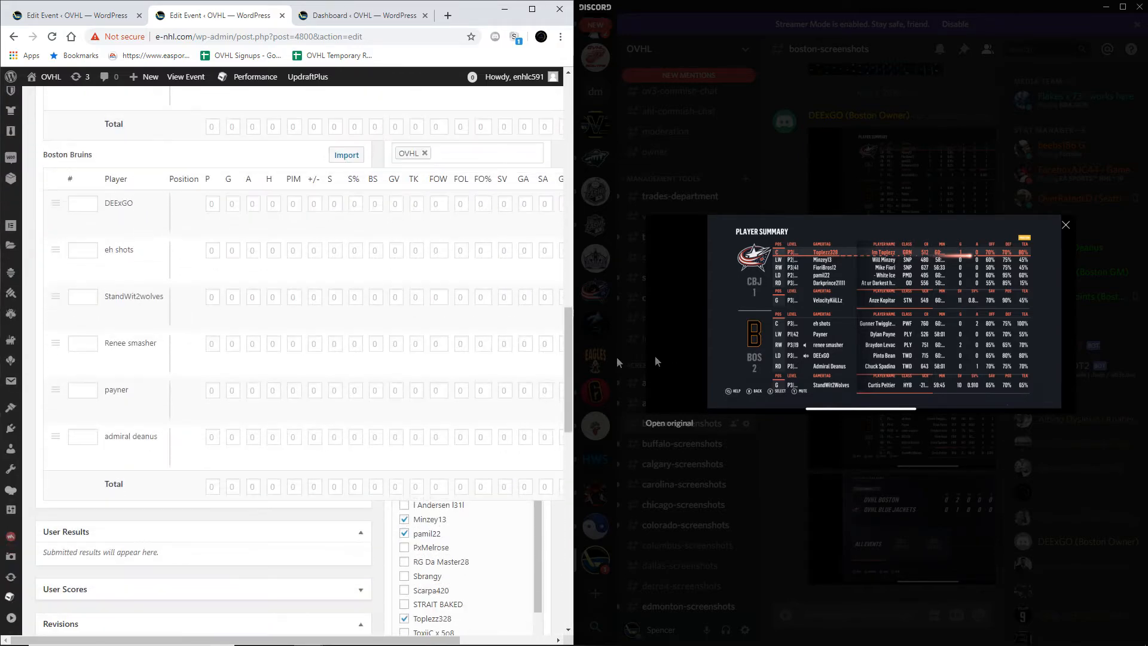
{"action": "left_click_drag", "start_coordinate": [68, 251], "coordinate": [145, 275]}
{"action": "left_click_drag", "start_coordinate": [65, 343], "coordinate": [71, 245]}
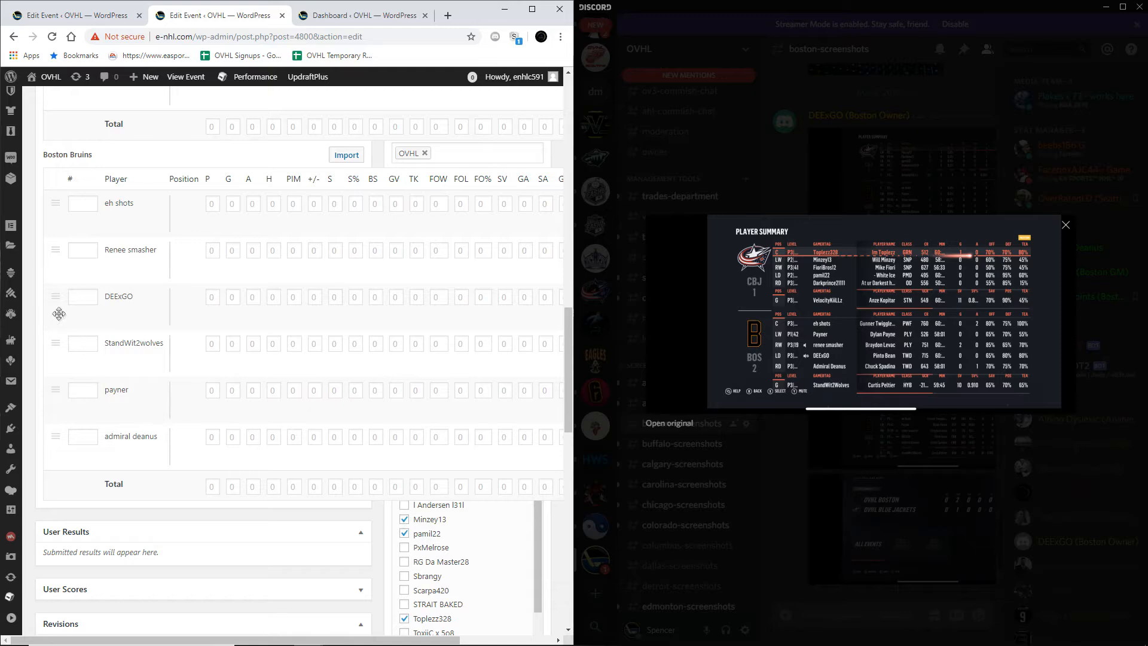
{"action": "left_click_drag", "start_coordinate": [52, 392], "coordinate": [54, 230]}
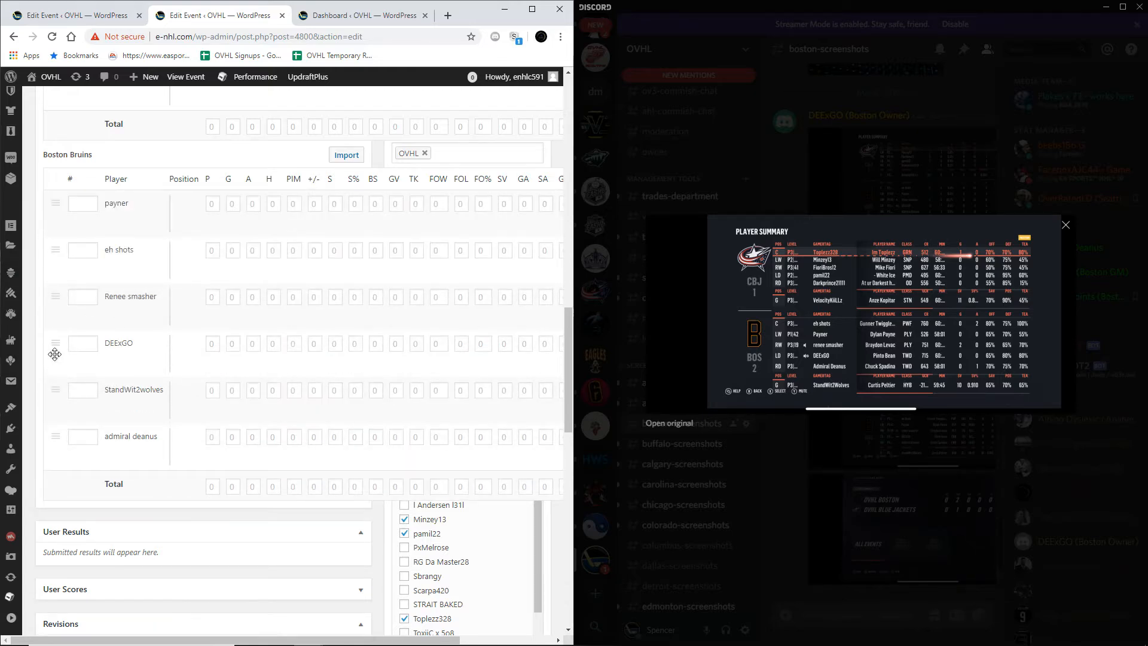
{"action": "left_click_drag", "start_coordinate": [70, 434], "coordinate": [67, 388]}
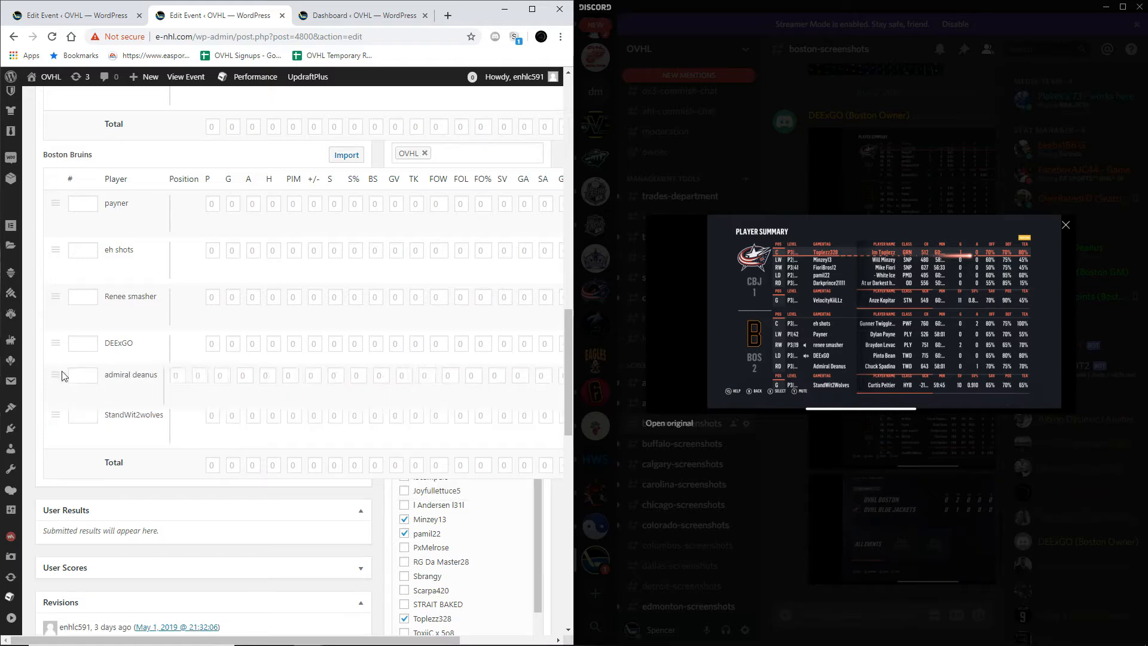
Step: Enter 1 point and 1 goal for the Columbus center in the first row of the Blue Jackets box score
{"action": "scroll", "coordinate": [227, 366], "scroll_direction": "up", "scroll_amount": 8}
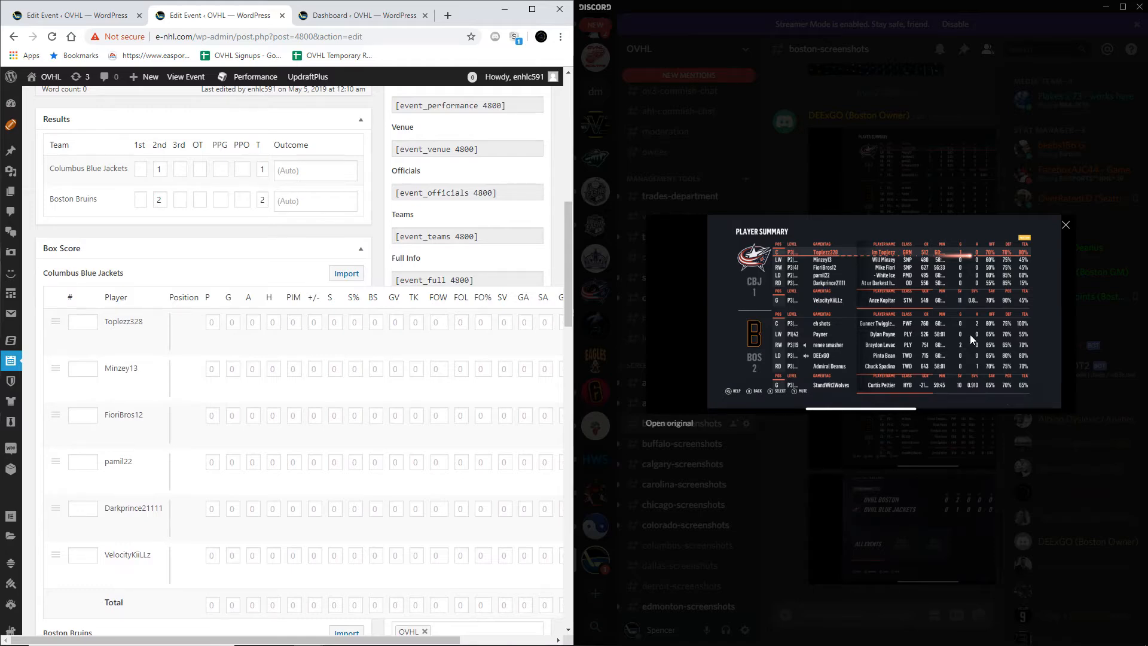
{"action": "left_click", "coordinate": [214, 324]}
{"action": "scroll", "coordinate": [215, 327], "scroll_direction": "up", "scroll_amount": 3}
{"action": "scroll", "coordinate": [195, 444], "scroll_direction": "down", "scroll_amount": 2}
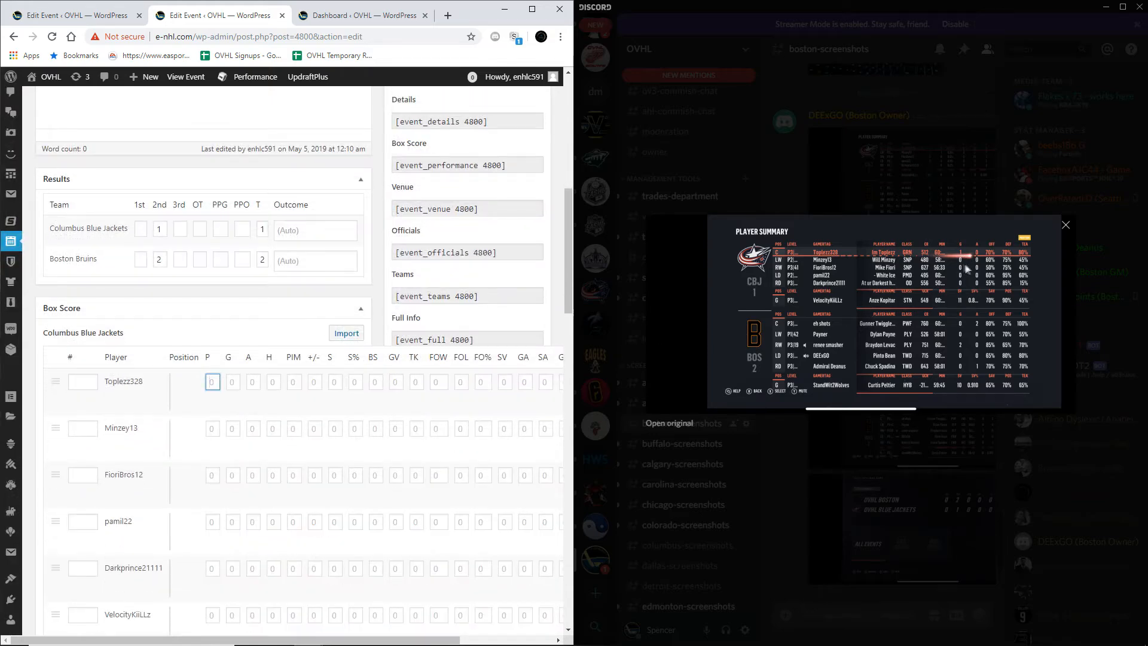
{"action": "left_click", "coordinate": [239, 379]}
{"action": "scroll", "coordinate": [335, 369], "scroll_direction": "down", "scroll_amount": 2}
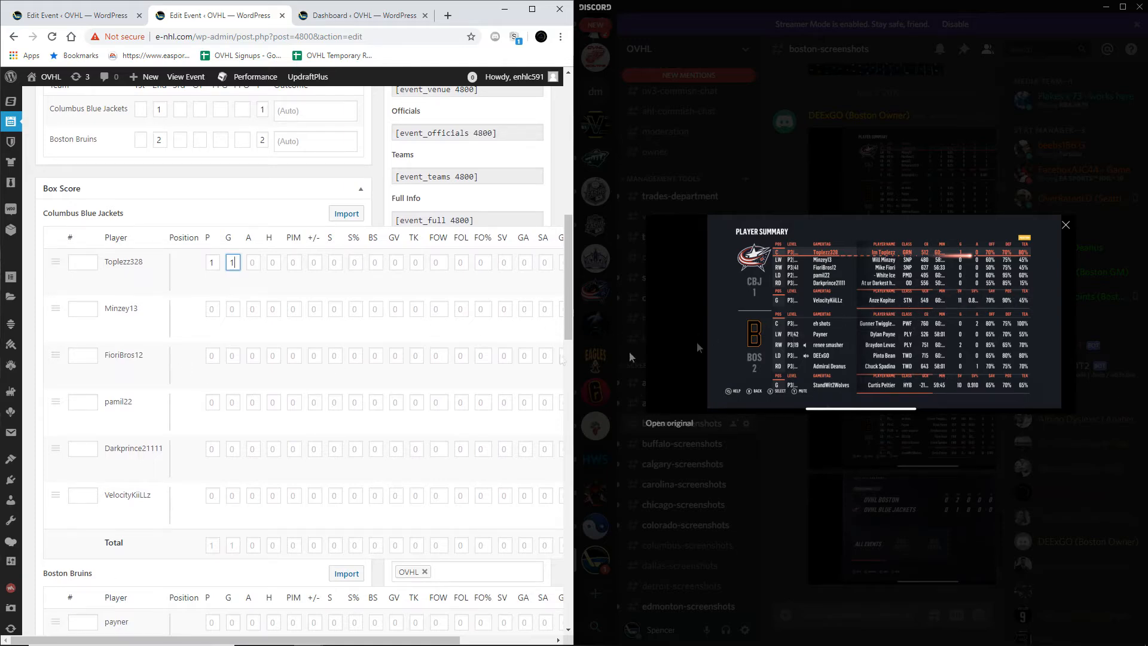
{"action": "scroll", "coordinate": [268, 307], "scroll_direction": "down", "scroll_amount": 2}
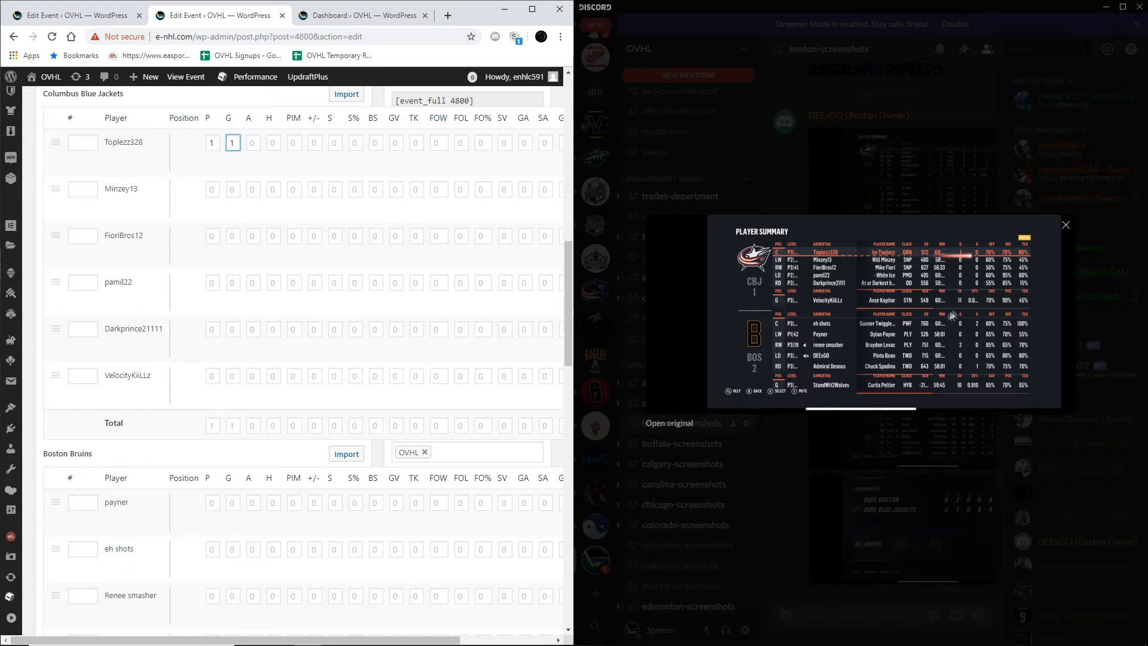
Step: Enter 11 saves, 2 goals against and 13 shots against for the Columbus goalie in the Blue Jackets box score
{"action": "left_click_drag", "start_coordinate": [294, 638], "coordinate": [388, 638]}
{"action": "left_click", "coordinate": [395, 380]}
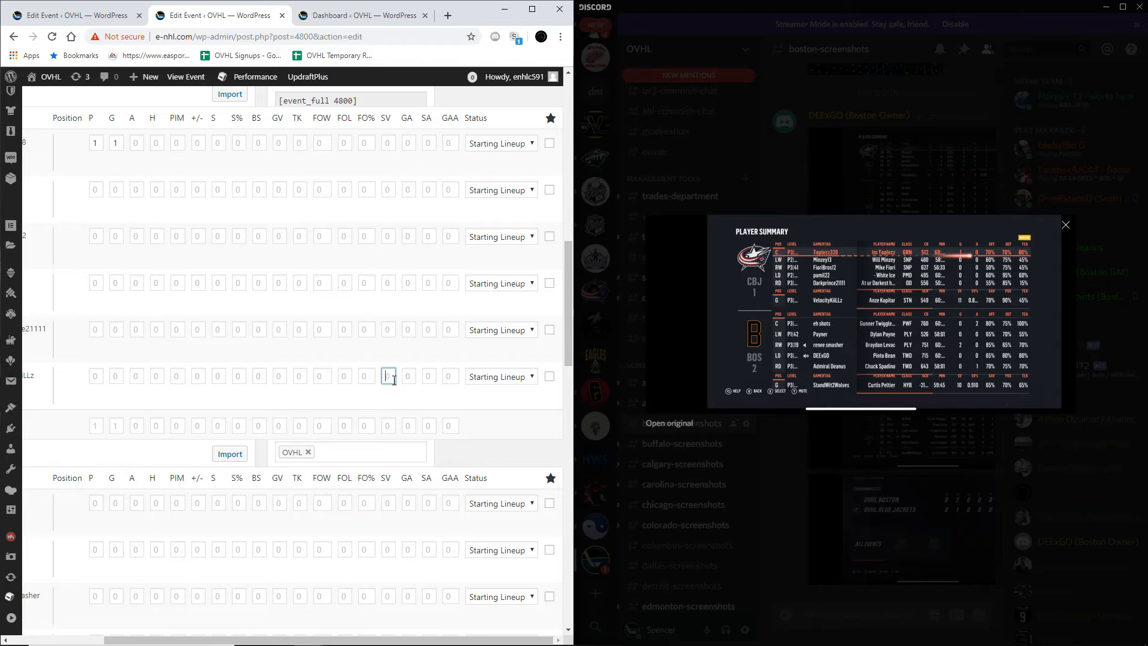
{"action": "type", "text": "11"}
{"action": "left_click", "coordinate": [405, 376]}
{"action": "left_click", "coordinate": [420, 375]}
Step: Enter 2 points and 2 assists in the first player row of the Boston Bruins box score
{"action": "left_click_drag", "start_coordinate": [394, 638], "coordinate": [249, 610]}
{"action": "scroll", "coordinate": [204, 381], "scroll_direction": "down", "scroll_amount": 3}
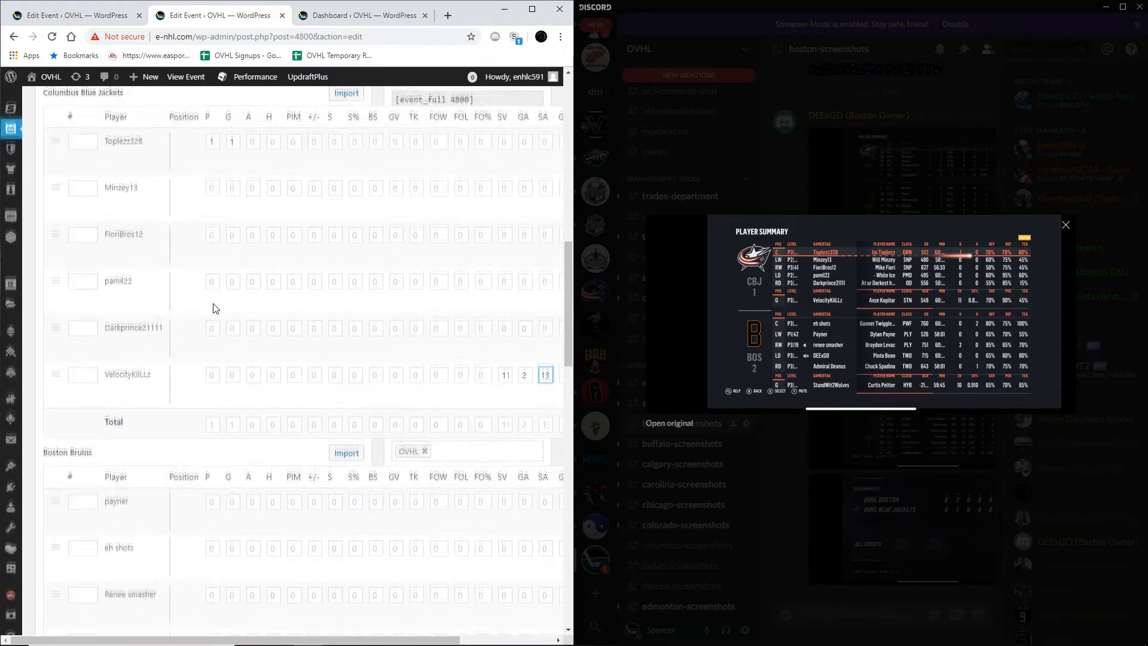
{"action": "scroll", "coordinate": [241, 320], "scroll_direction": "down", "scroll_amount": 1}
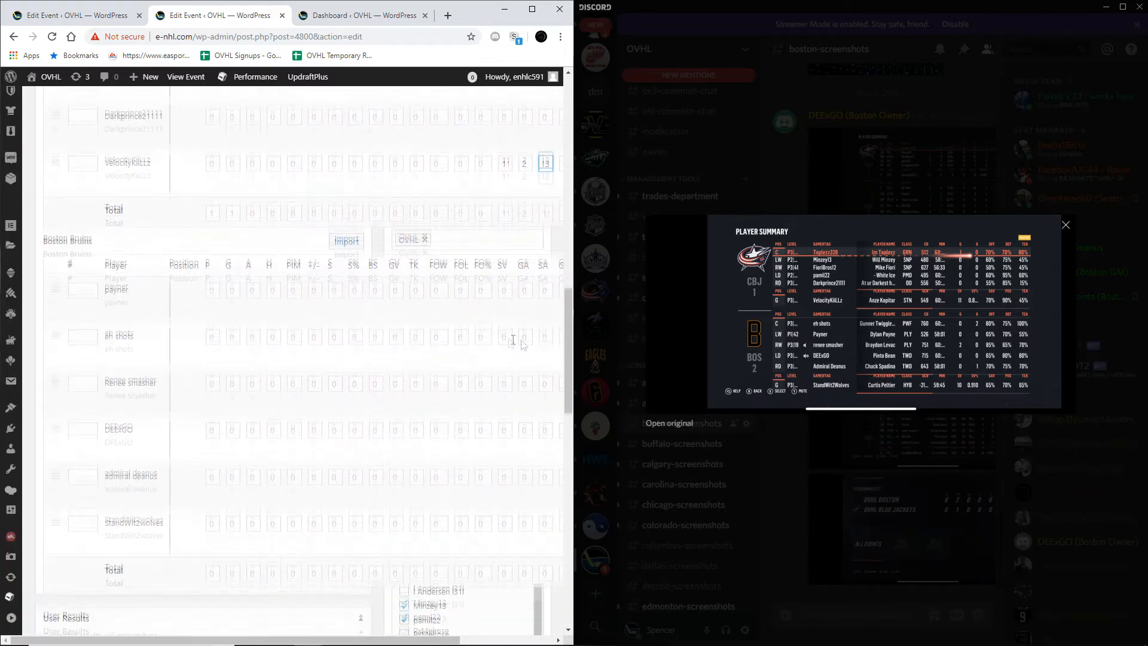
{"action": "left_click", "coordinate": [211, 264]}
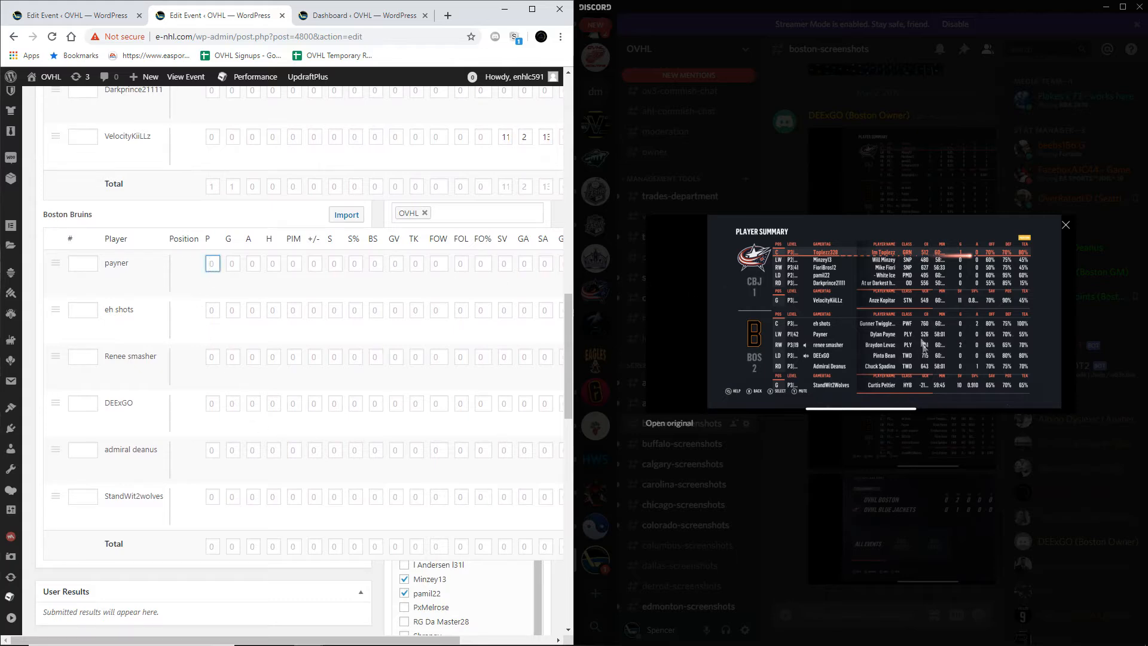
{"action": "type", "text": "2"}
{"action": "key", "text": "Tab"}
{"action": "key", "text": "Tab"}
{"action": "type", "text": "2"}
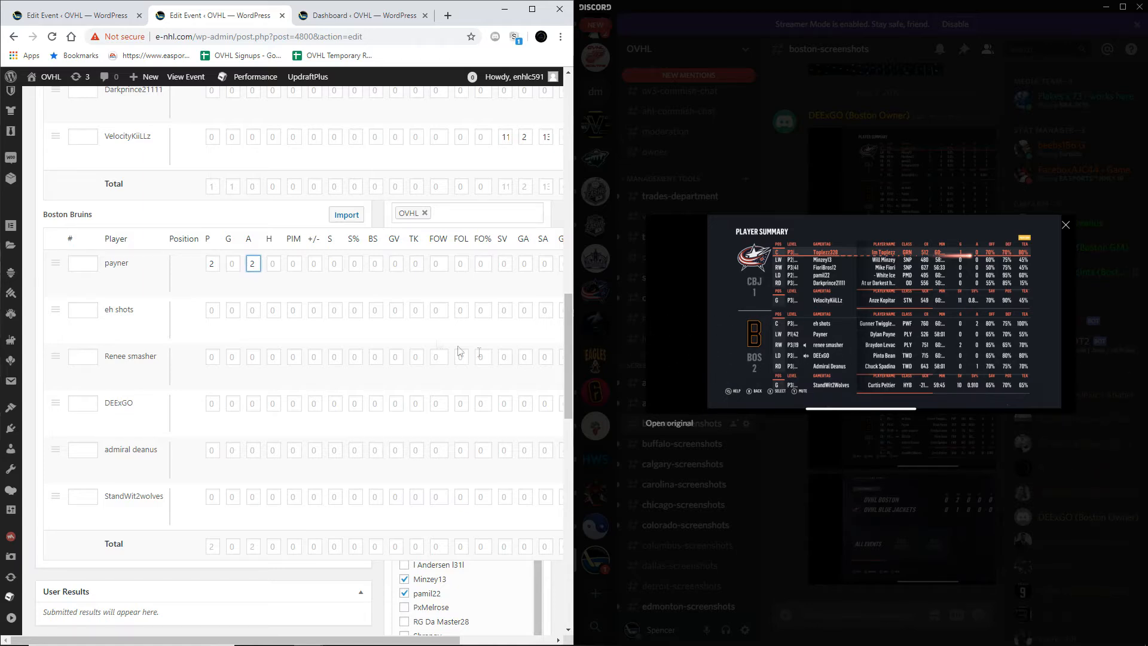
Step: Enter 2 points and 2 goals for the Boston right wing, and 1 point and 1 assist for the right defense
{"action": "left_click", "coordinate": [210, 357]}
{"action": "left_click", "coordinate": [233, 362]}
{"action": "type", "text": "2"}
{"action": "left_click", "coordinate": [214, 450]}
{"action": "type", "text": "2"}
{"action": "key", "text": "Tab"}
{"action": "key", "text": "Tab"}
{"action": "type", "text": "1"}
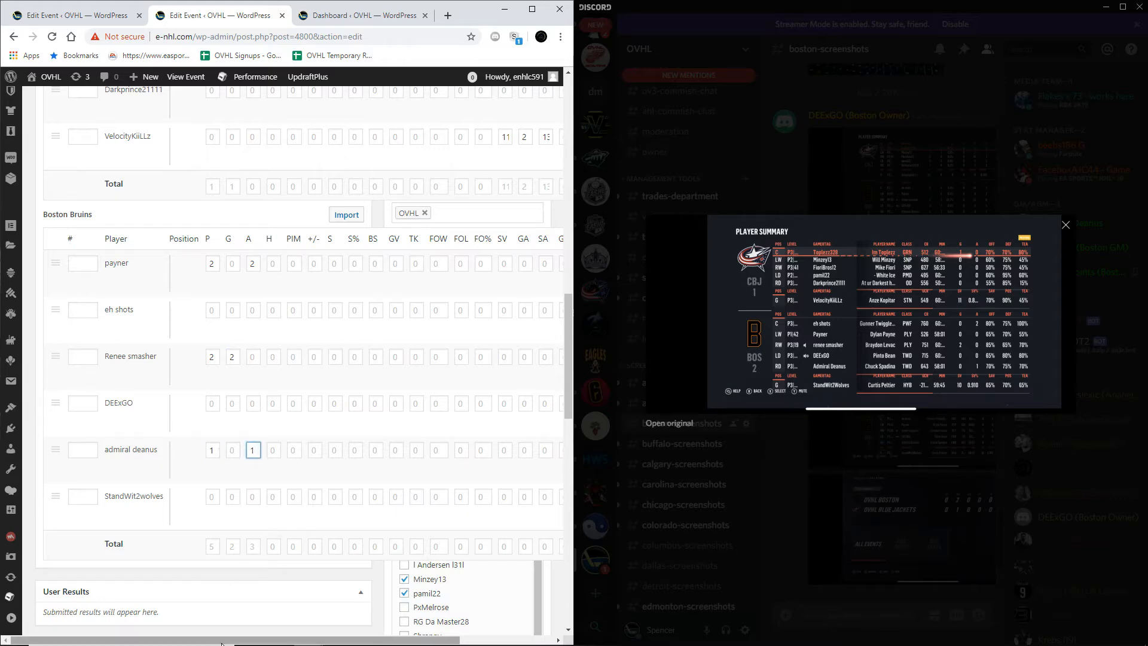
Step: Give the Boston goalie 10 saves, 1 goal against, 11 shots against and GAA 1, and set the Columbus goalie's GAA to 2
{"action": "left_click_drag", "start_coordinate": [233, 638], "coordinate": [272, 638]}
{"action": "left_click", "coordinate": [388, 497]}
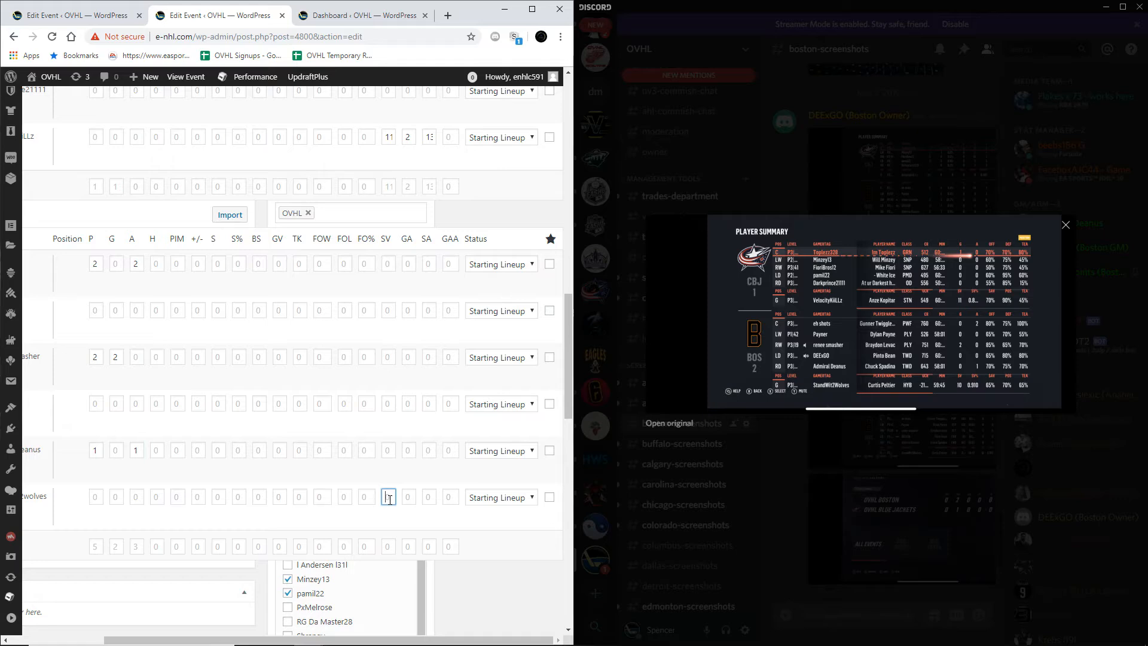
{"action": "key", "text": "Tab"}
{"action": "left_click", "coordinate": [425, 497]}
{"action": "type", "text": "11"}
{"action": "left_click", "coordinate": [454, 500]}
{"action": "type", "text": "1"}
{"action": "scroll", "coordinate": [448, 361], "scroll_direction": "up", "scroll_amount": 2}
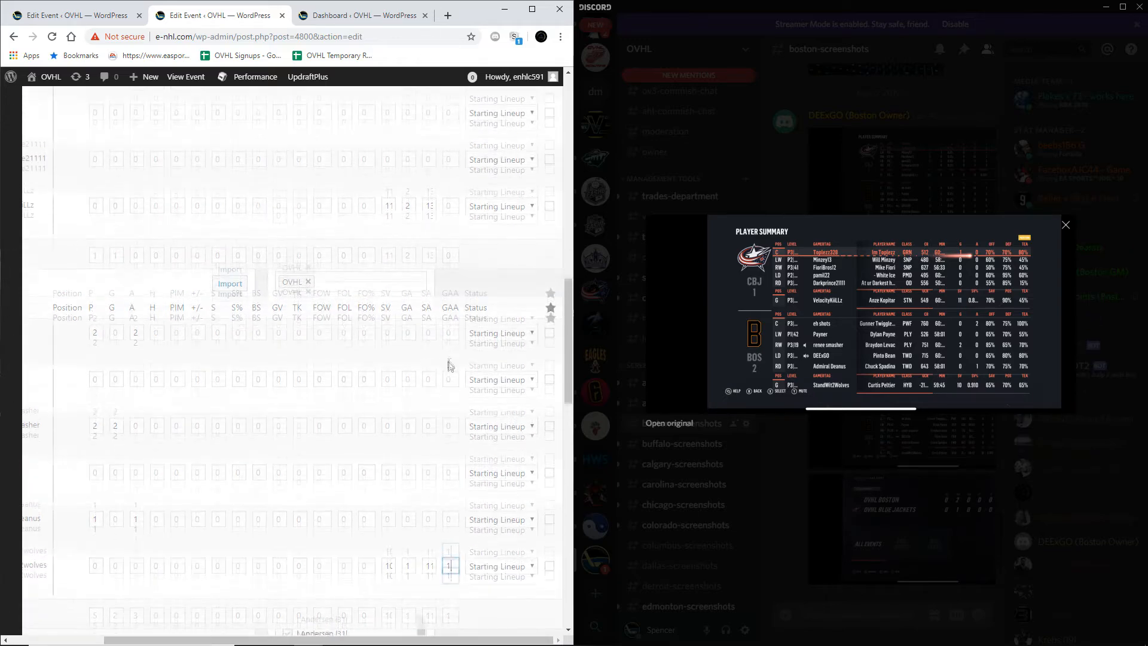
{"action": "scroll", "coordinate": [450, 406], "scroll_direction": "down", "scroll_amount": 3}
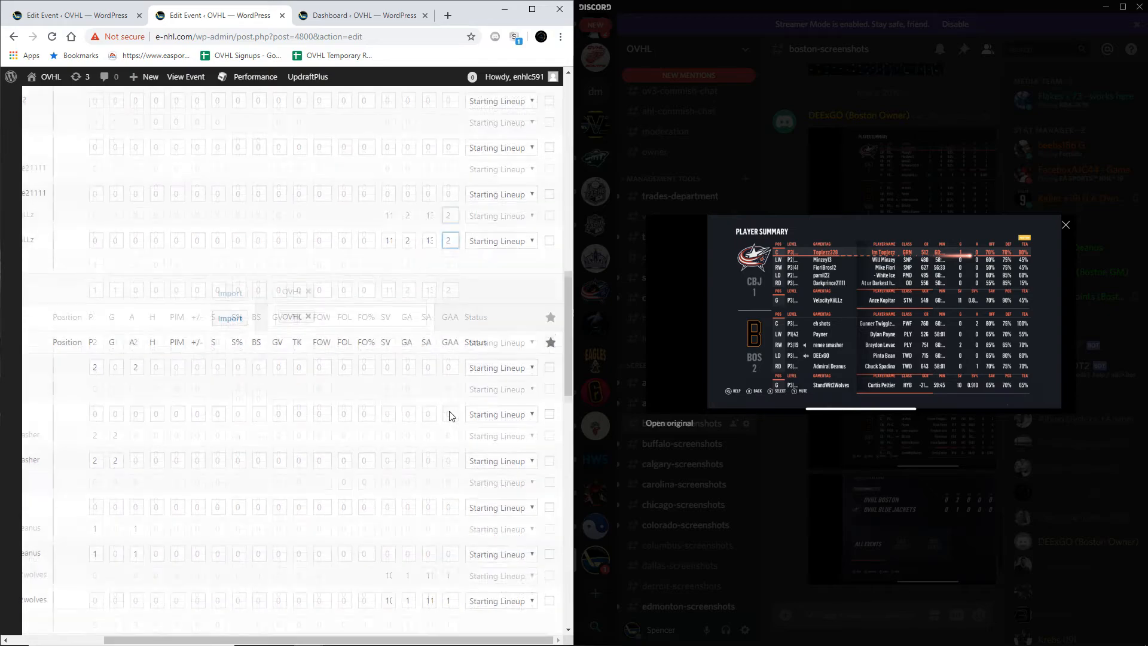
Step: Bring up the player summary screenshot that lists hits, penalty minutes, plus/minus, shots, giveaways, takeaways and faceoff wins
{"action": "left_click_drag", "start_coordinate": [463, 641], "coordinate": [369, 641]}
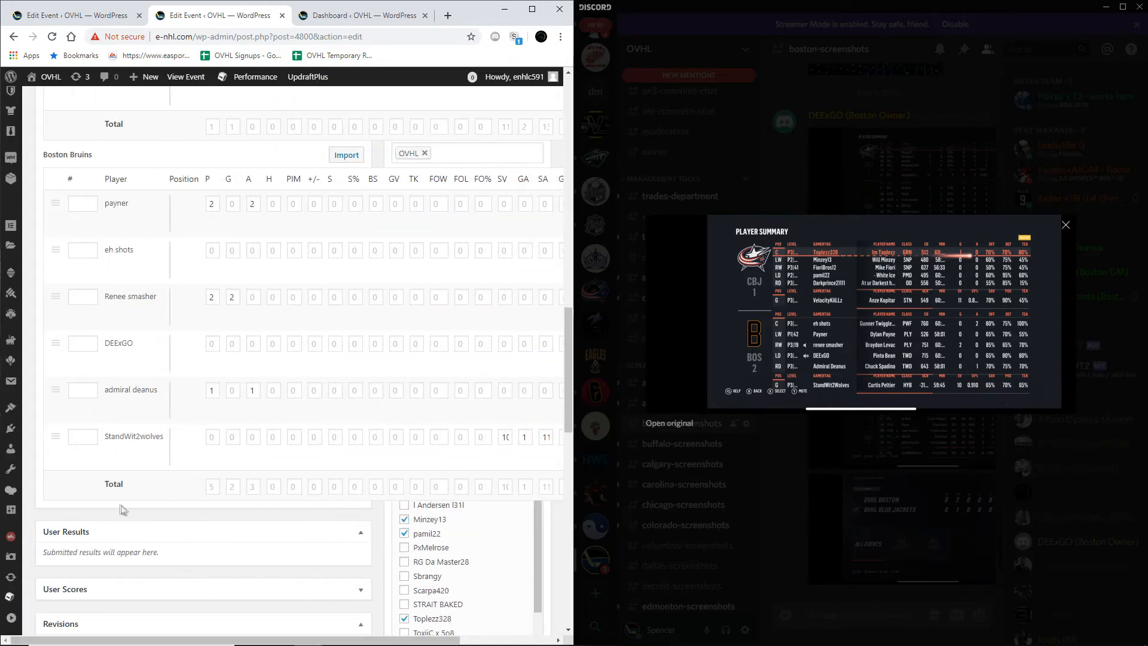
{"action": "scroll", "coordinate": [138, 483], "scroll_direction": "up", "scroll_amount": 4}
{"action": "scroll", "coordinate": [138, 482], "scroll_direction": "up", "scroll_amount": 5}
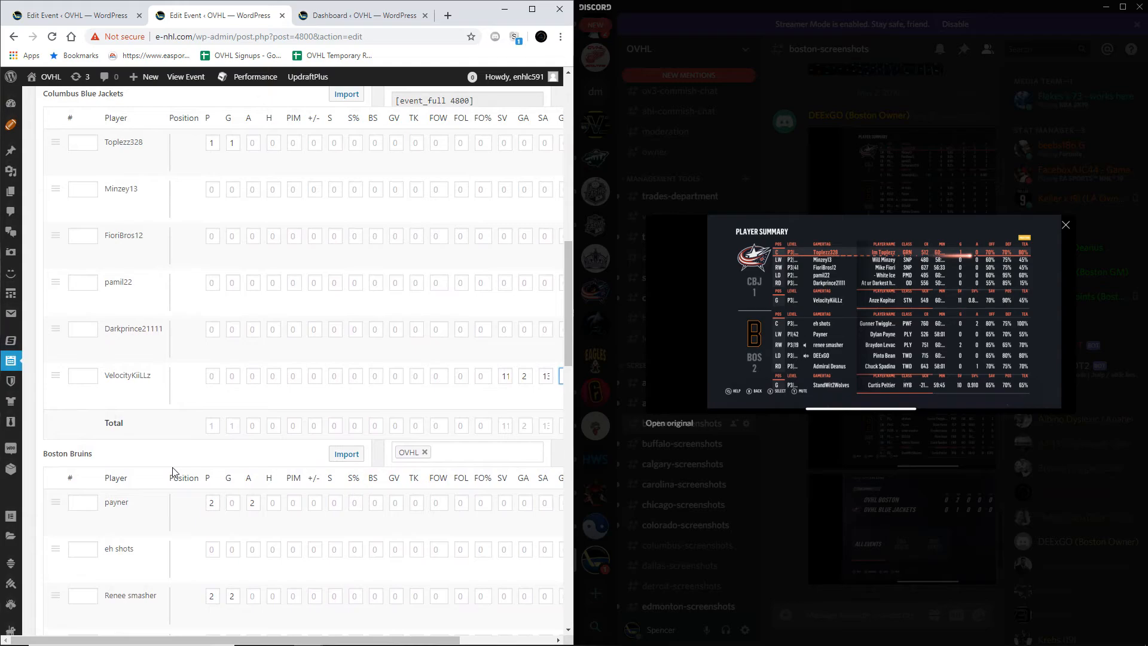
{"action": "scroll", "coordinate": [173, 471], "scroll_direction": "down", "scroll_amount": 2}
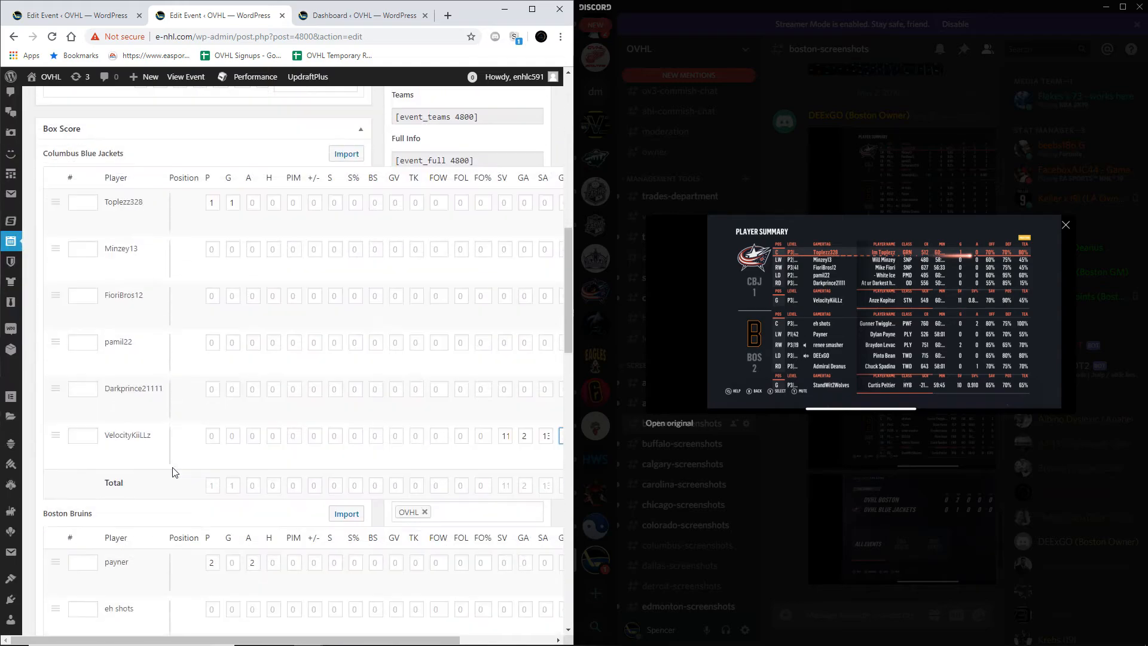
{"action": "scroll", "coordinate": [207, 333], "scroll_direction": "up", "scroll_amount": 1}
{"action": "scroll", "coordinate": [206, 333], "scroll_direction": "up", "scroll_amount": 2}
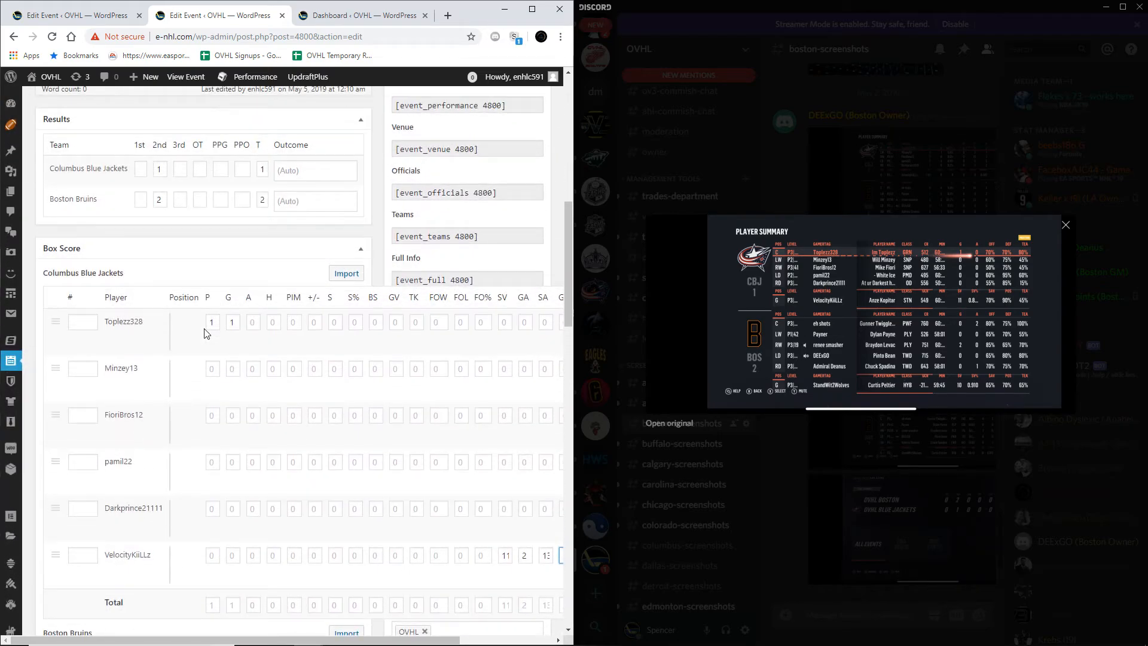
{"action": "left_click", "coordinate": [895, 514]}
{"action": "left_click", "coordinate": [913, 411]}
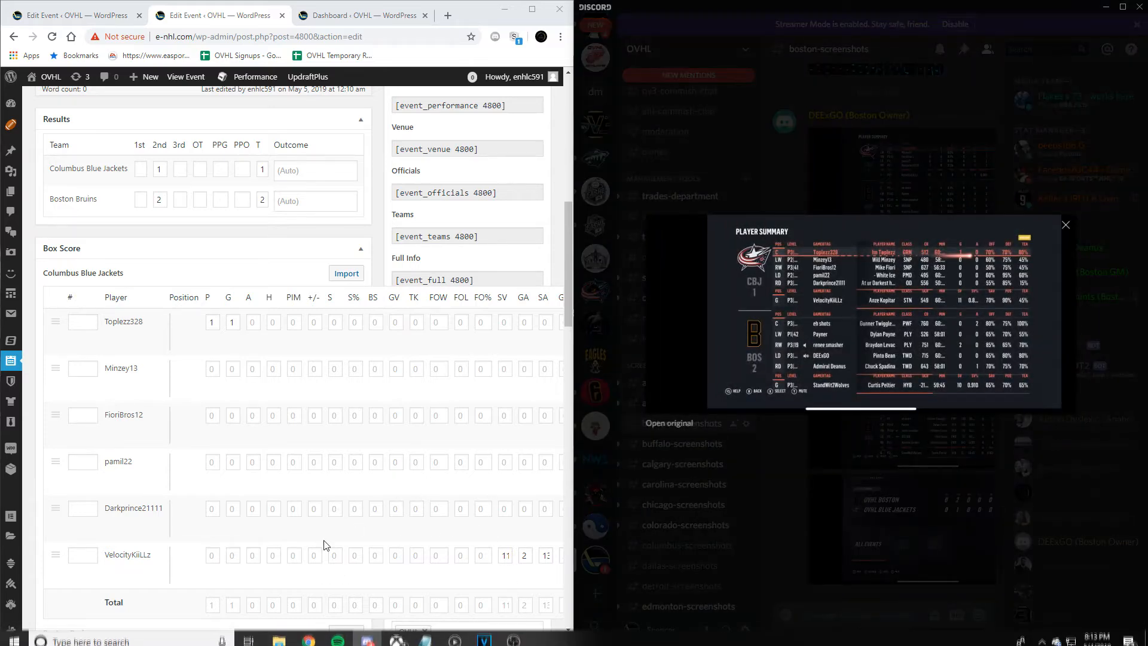
{"action": "scroll", "coordinate": [326, 545], "scroll_direction": "down", "scroll_amount": 1}
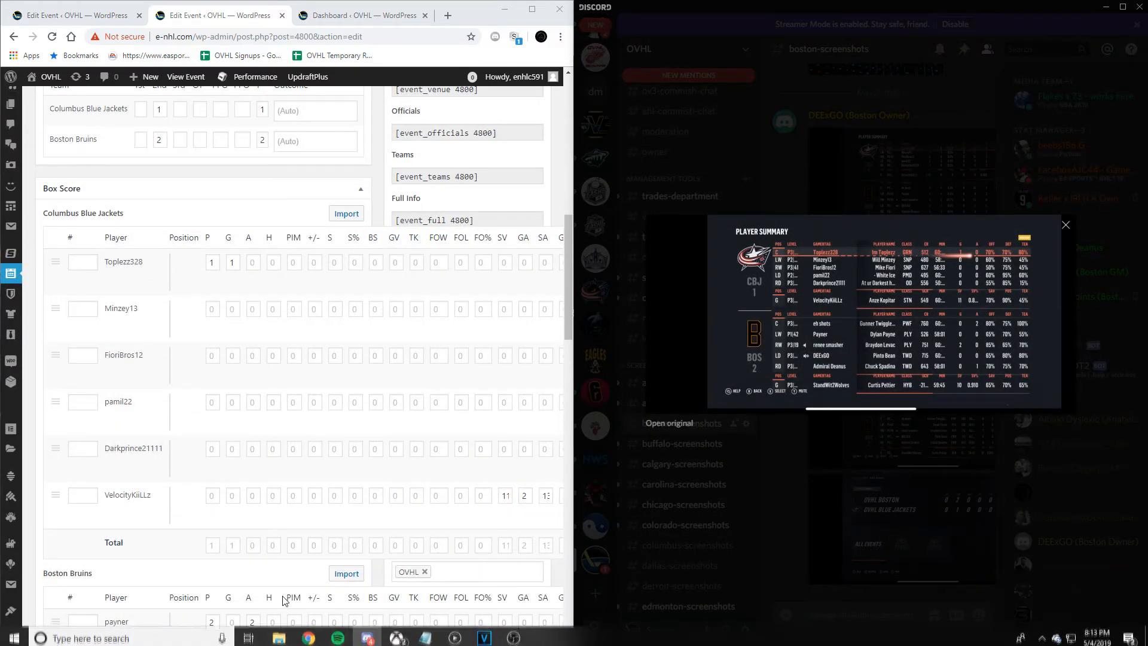
{"action": "left_click_drag", "start_coordinate": [285, 640], "coordinate": [342, 639]}
{"action": "left_click", "coordinate": [202, 263]}
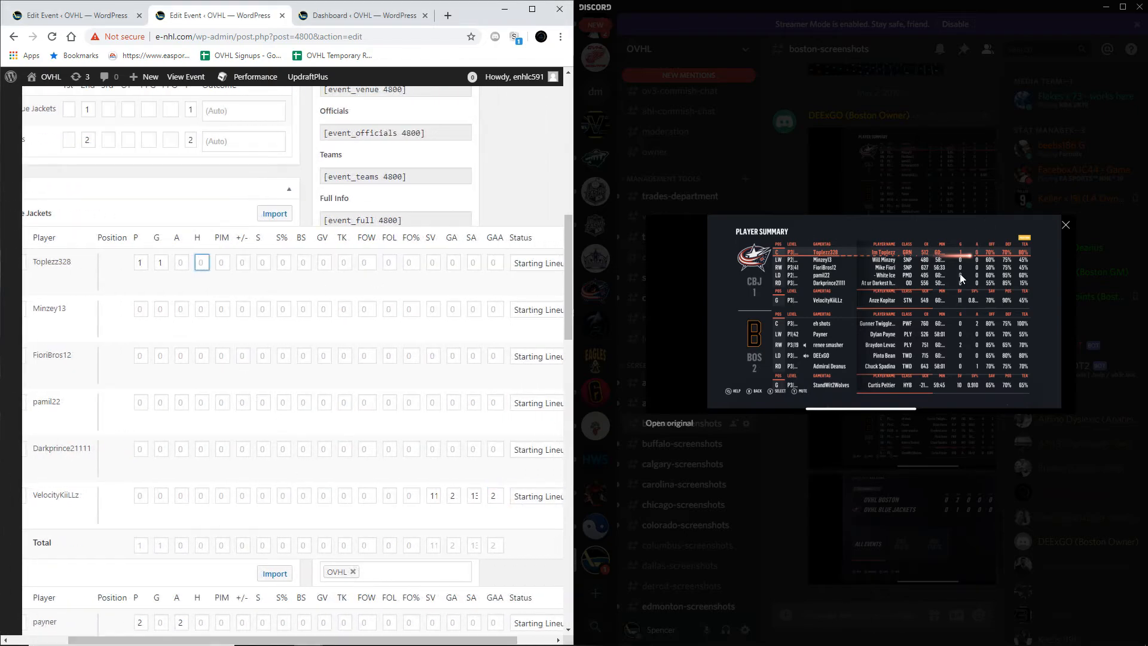
{"action": "left_click", "coordinate": [916, 455]}
{"action": "left_click", "coordinate": [924, 313]}
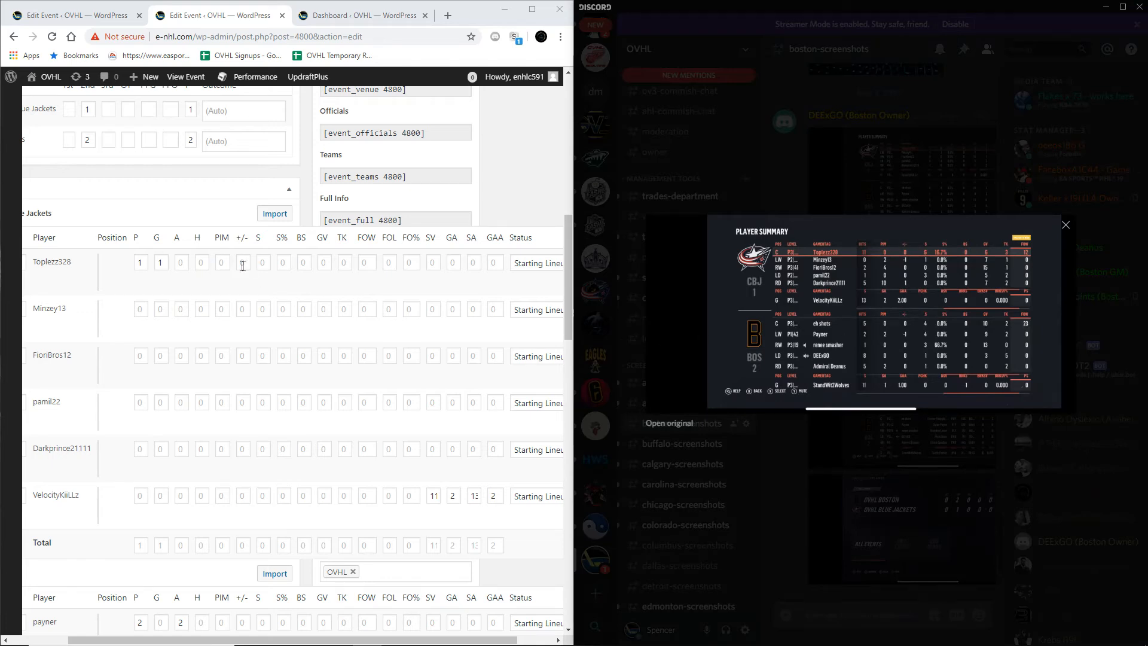
Step: Enter 11 hits for the Columbus center in the Blue Jackets box score
{"action": "left_click", "coordinate": [197, 264]}
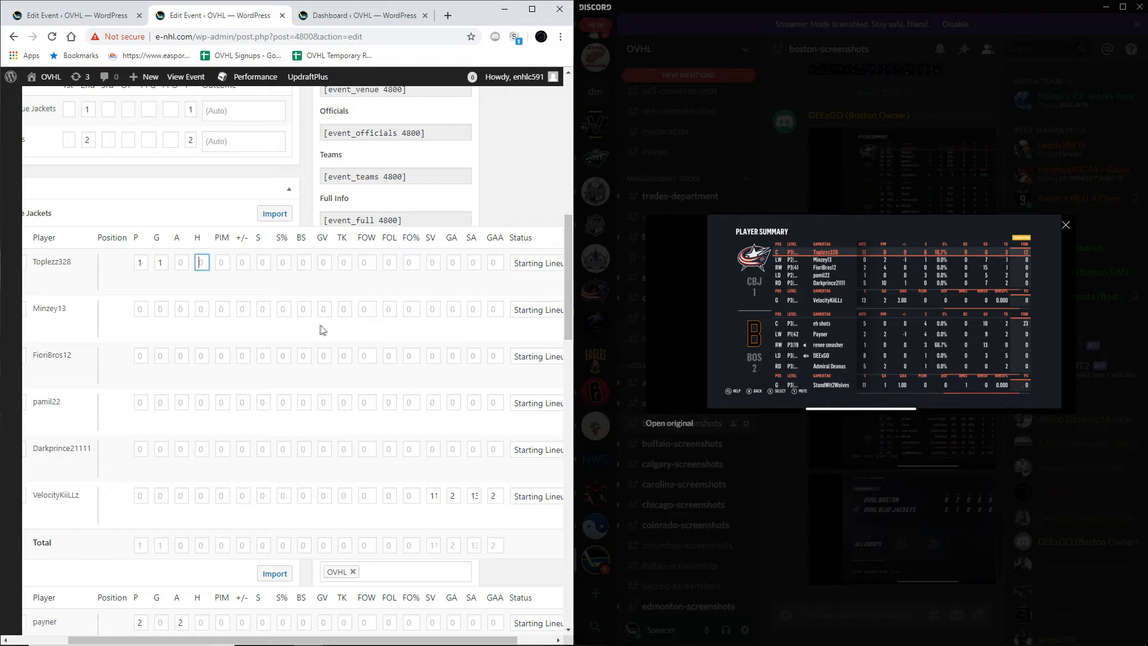
{"action": "double_click", "coordinate": [204, 263]}
{"action": "type", "text": "11"}
{"action": "key", "text": "Tab"}
{"action": "double_click", "coordinate": [204, 262]}
Step: Enter 6 shots, 16.7% shooting, 6 giveaways, 3 takeaways and 12 faceoff wins for the Columbus center
{"action": "key", "text": "Tab"}
{"action": "key", "text": "Tab"}
{"action": "key", "text": "Tab"}
{"action": "type", "text": "6"}
{"action": "key", "text": "Tab"}
{"action": "type", "text": "16.7%"}
{"action": "key", "text": "Tab"}
{"action": "key", "text": "Tab"}
{"action": "key", "text": "Tab"}
{"action": "key", "text": "Tab"}
{"action": "mouse_move", "coordinate": [366, 644]}
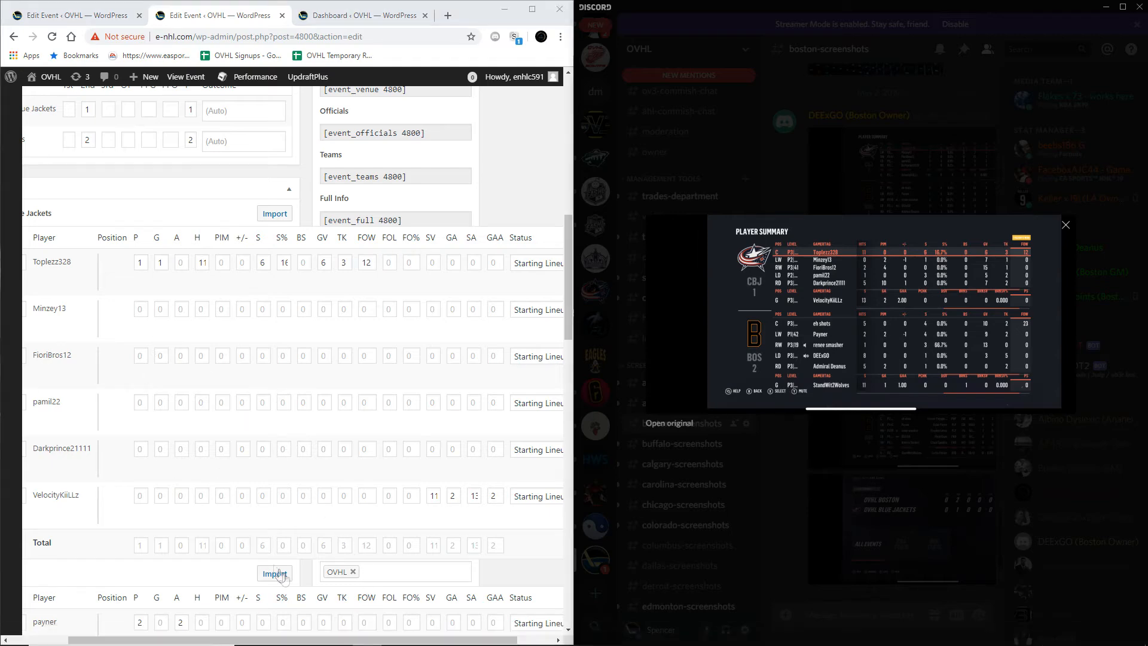
Step: Save the Columbus vs Boston event with its updated results and box score
{"action": "left_click_drag", "start_coordinate": [310, 641], "coordinate": [254, 641]}
{"action": "scroll", "coordinate": [233, 375], "scroll_direction": "up", "scroll_amount": 3}
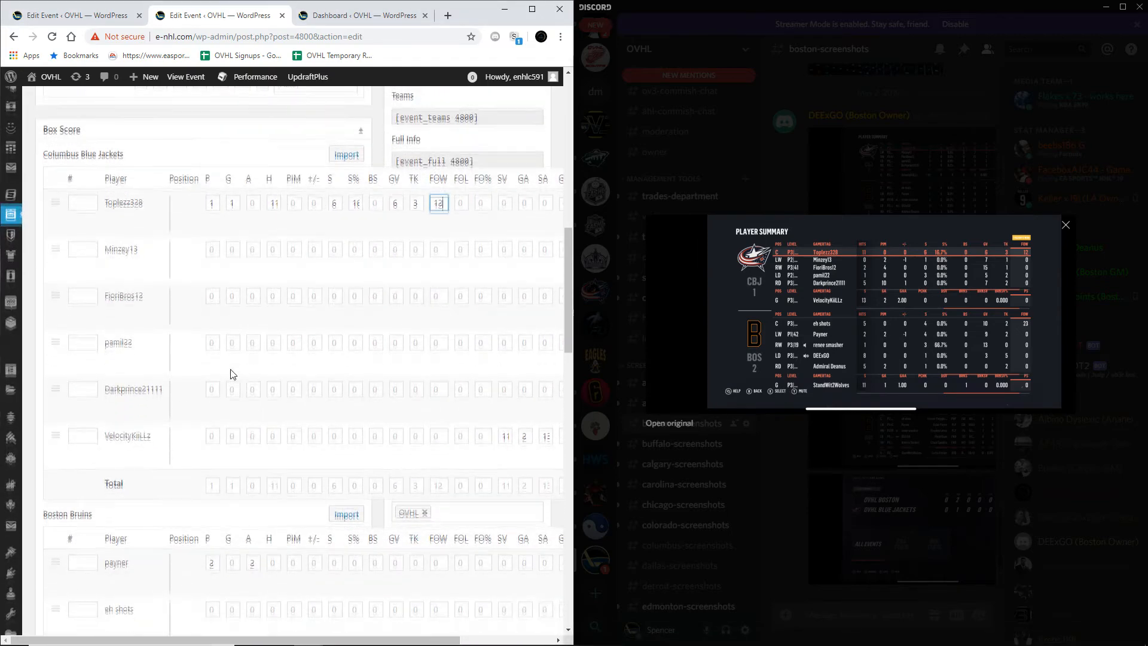
{"action": "scroll", "coordinate": [234, 375], "scroll_direction": "up", "scroll_amount": 7}
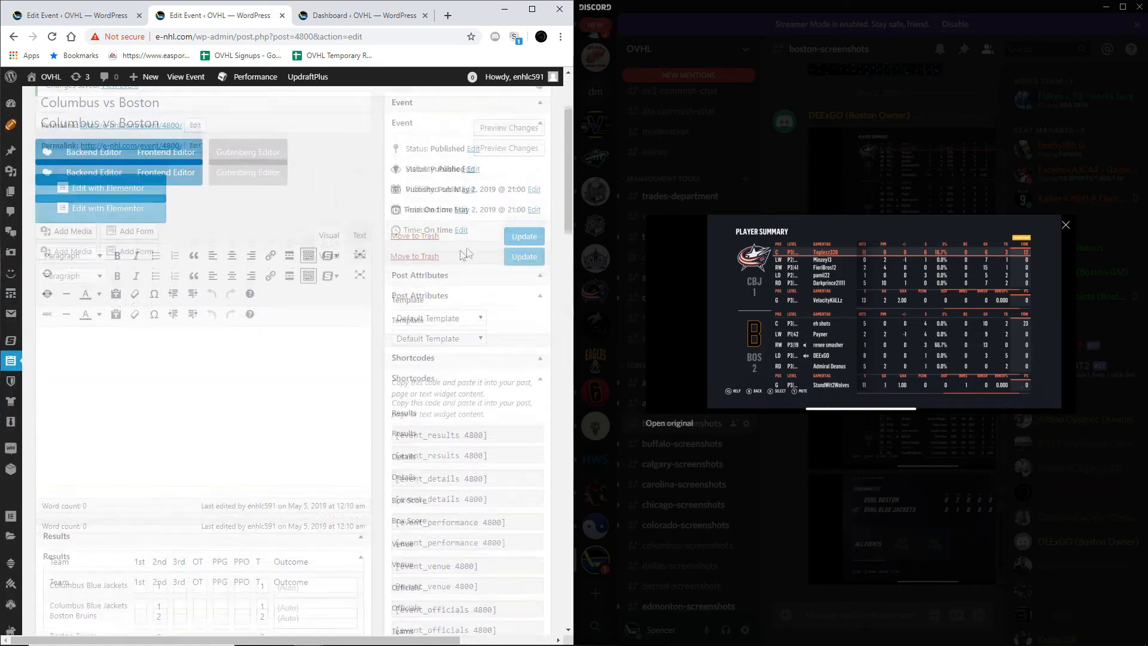
{"action": "left_click", "coordinate": [524, 298]}
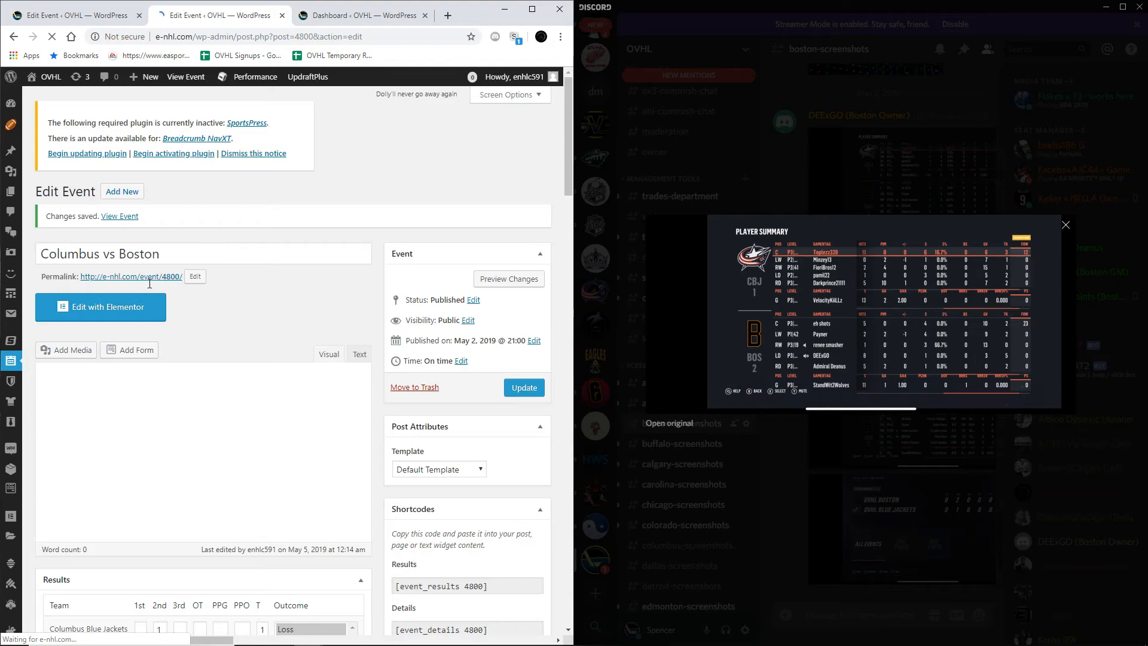
Step: Open the event's permalink in a new browser tab and switch to it
{"action": "right_click", "coordinate": [152, 275]}
{"action": "left_click", "coordinate": [185, 287]}
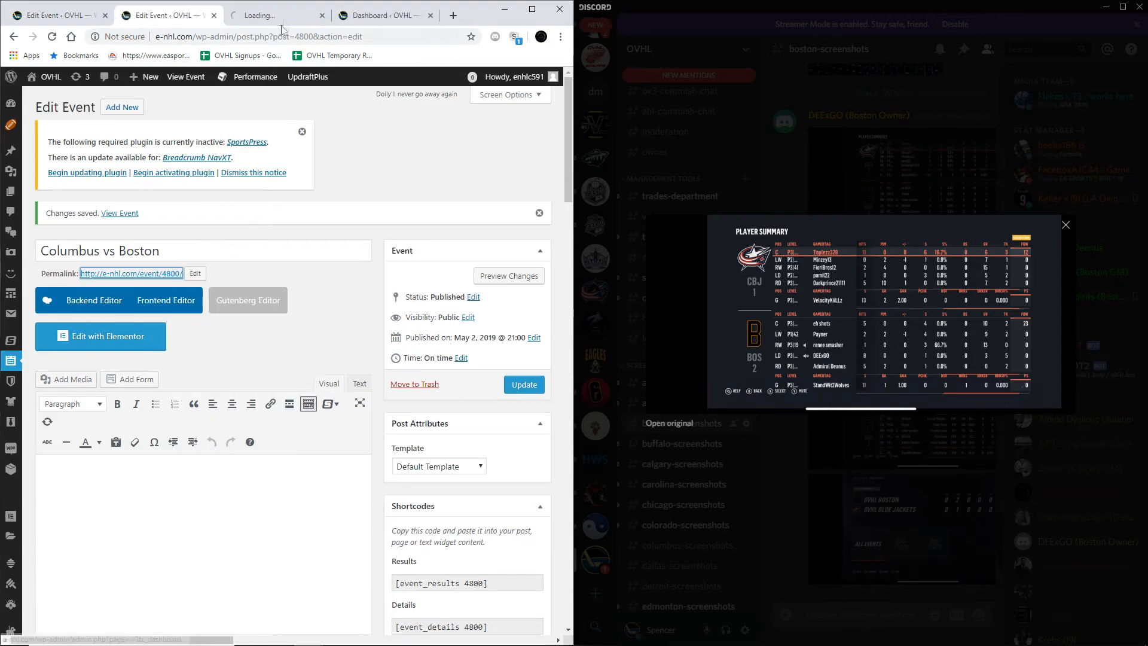
{"action": "left_click", "coordinate": [290, 19]}
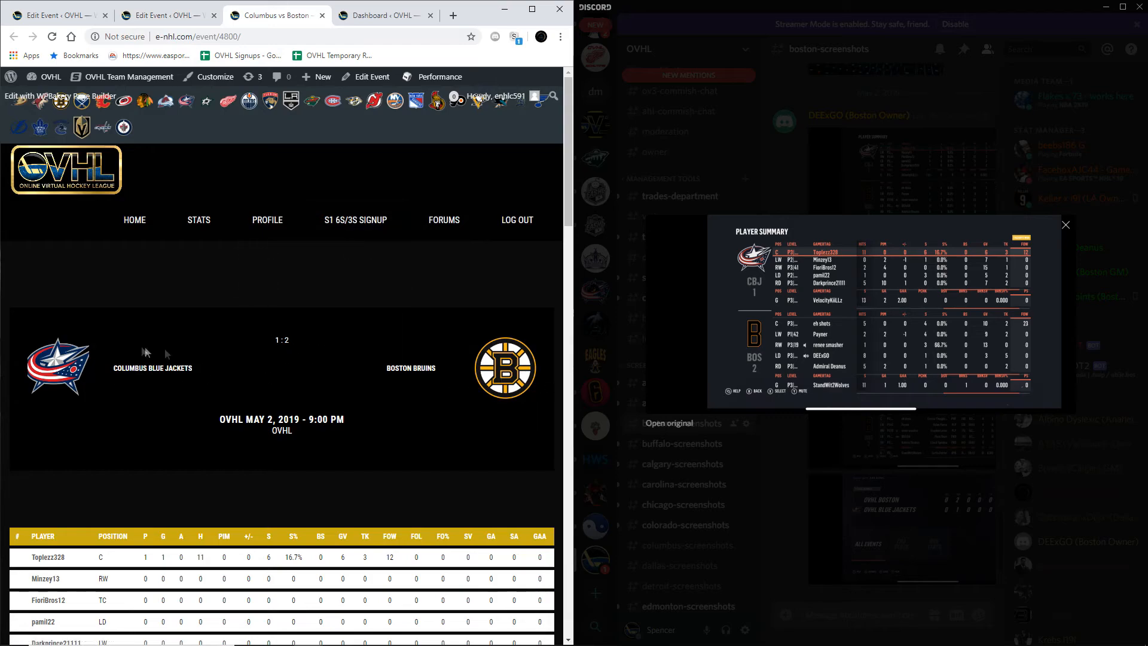
Step: Examine both teams' box score tables, the totals and the stat comparison bars on the published event page
{"action": "scroll", "coordinate": [263, 376], "scroll_direction": "down", "scroll_amount": 6}
{"action": "left_click_drag", "start_coordinate": [83, 205], "coordinate": [232, 311]}
{"action": "left_click", "coordinate": [233, 313]}
{"action": "left_click_drag", "start_coordinate": [285, 225], "coordinate": [304, 226]}
{"action": "left_click", "coordinate": [310, 236]}
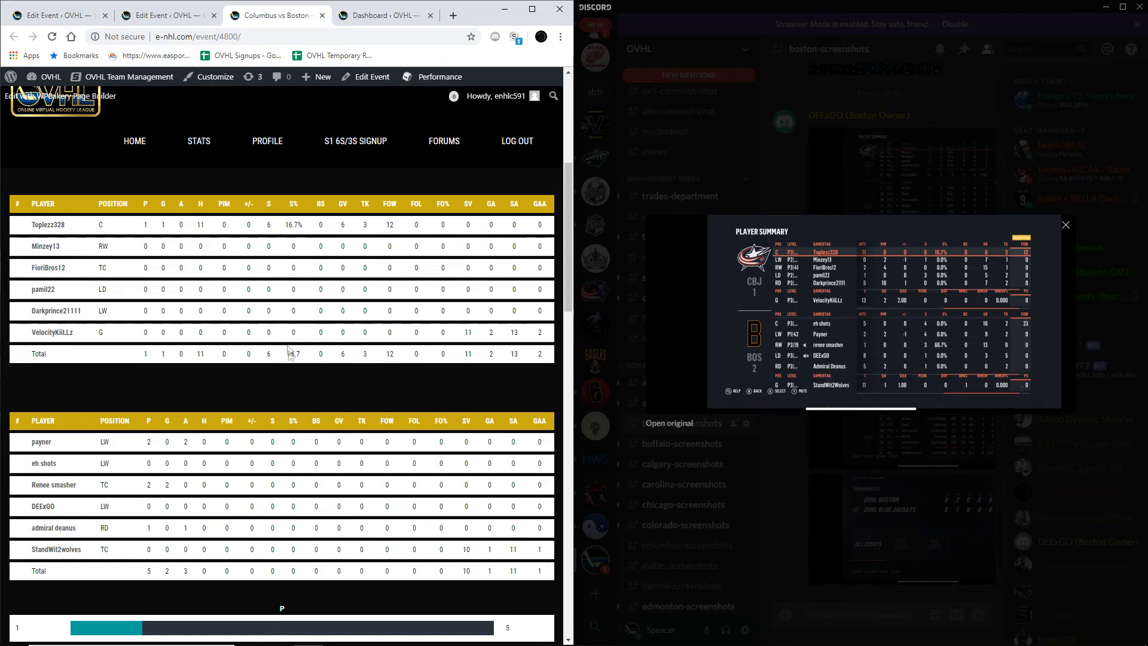
{"action": "left_click_drag", "start_coordinate": [309, 354], "coordinate": [289, 351]}
{"action": "scroll", "coordinate": [257, 364], "scroll_direction": "down", "scroll_amount": 1}
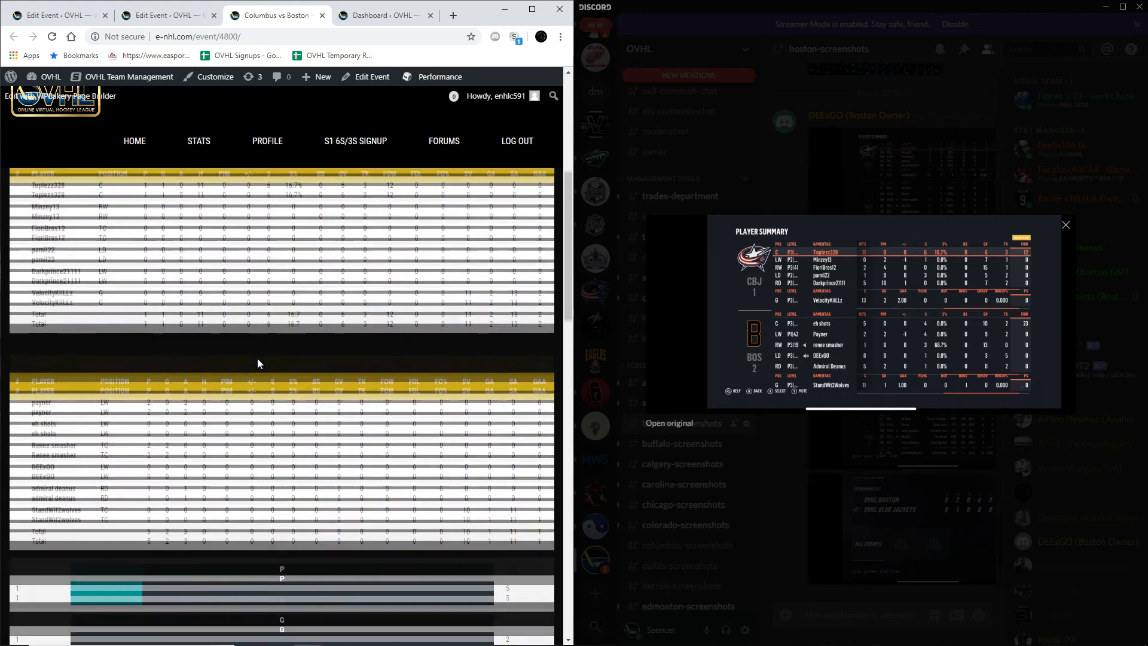
{"action": "scroll", "coordinate": [257, 364], "scroll_direction": "down", "scroll_amount": 3}
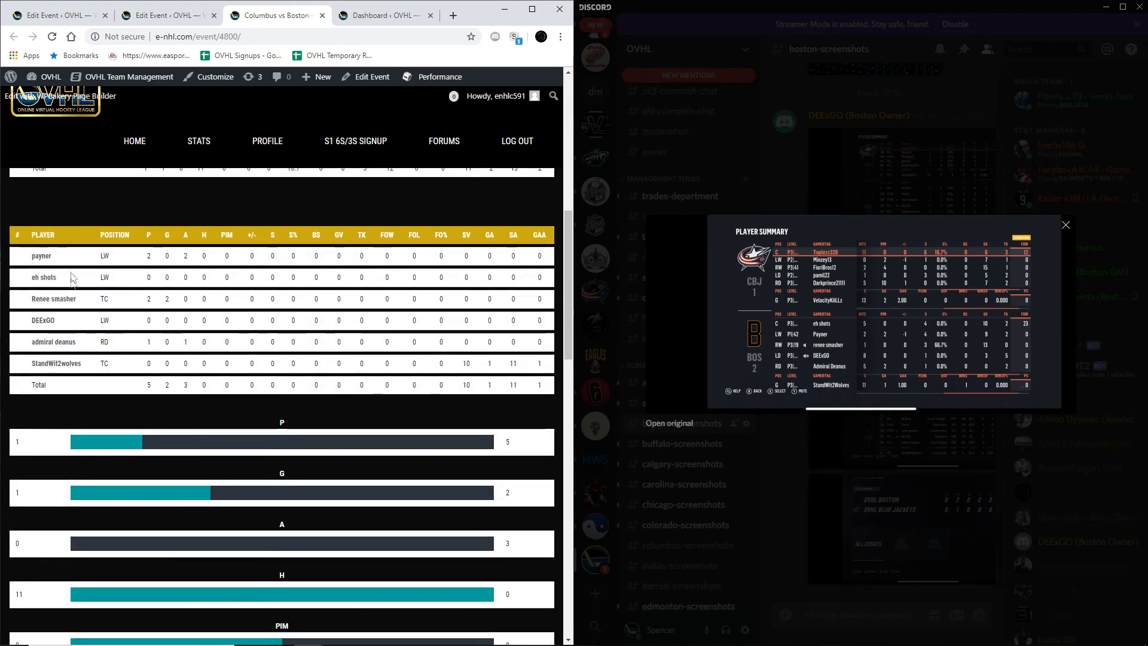
{"action": "scroll", "coordinate": [149, 397], "scroll_direction": "down", "scroll_amount": 5}
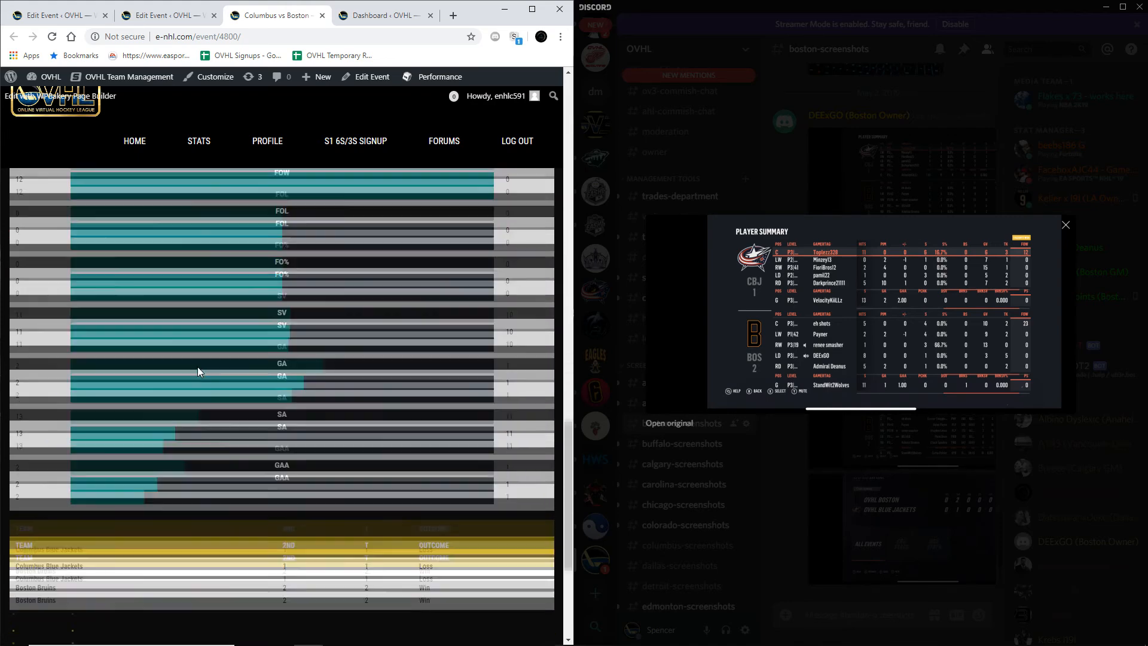
{"action": "scroll", "coordinate": [199, 367], "scroll_direction": "up", "scroll_amount": 10}
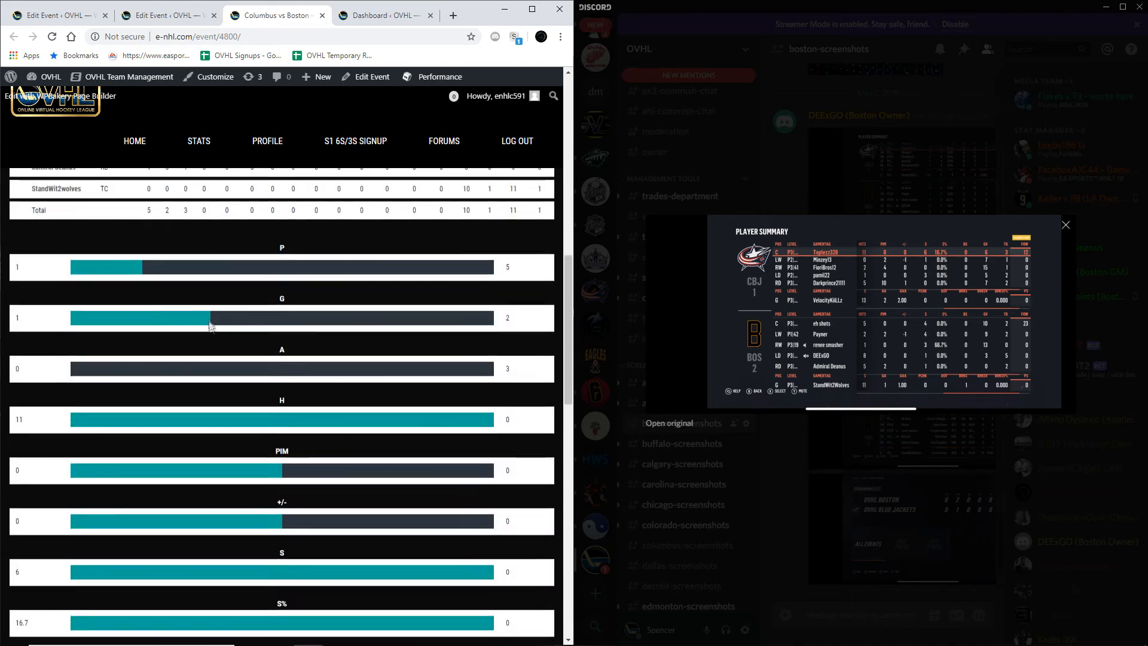
Step: Submit user results below the event: Columbus 3 in the 1st and 1 in OT, Boston 1 in the 1st and 2 in the 2nd
{"action": "scroll", "coordinate": [211, 323], "scroll_direction": "down", "scroll_amount": 10}
{"action": "left_click", "coordinate": [100, 466]}
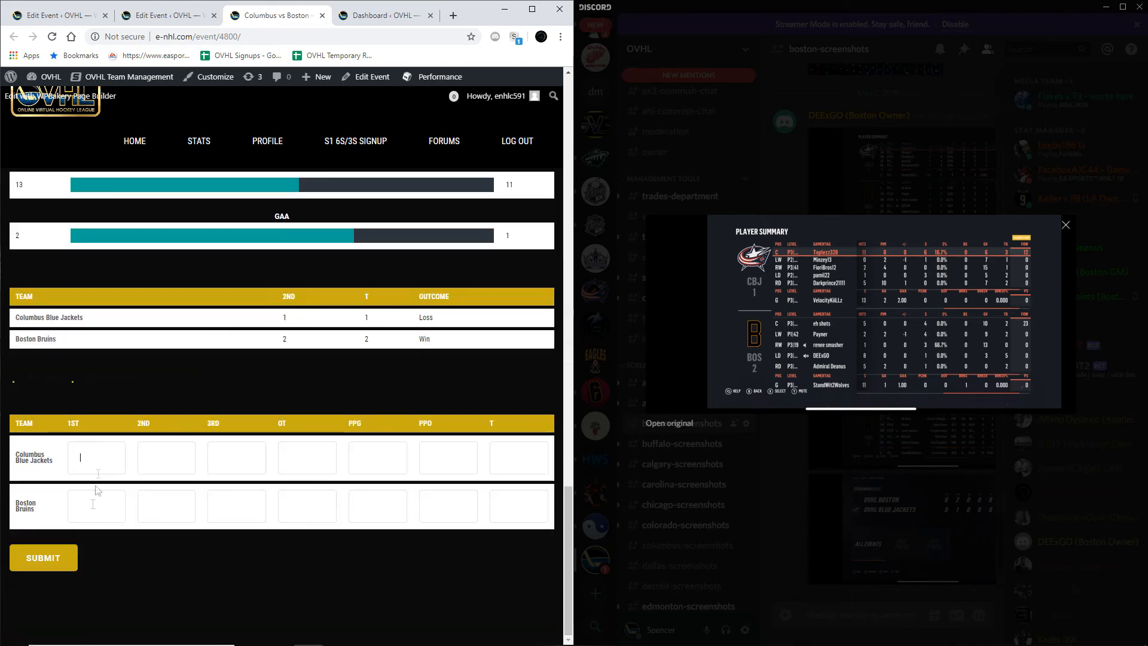
{"action": "left_click", "coordinate": [167, 514]}
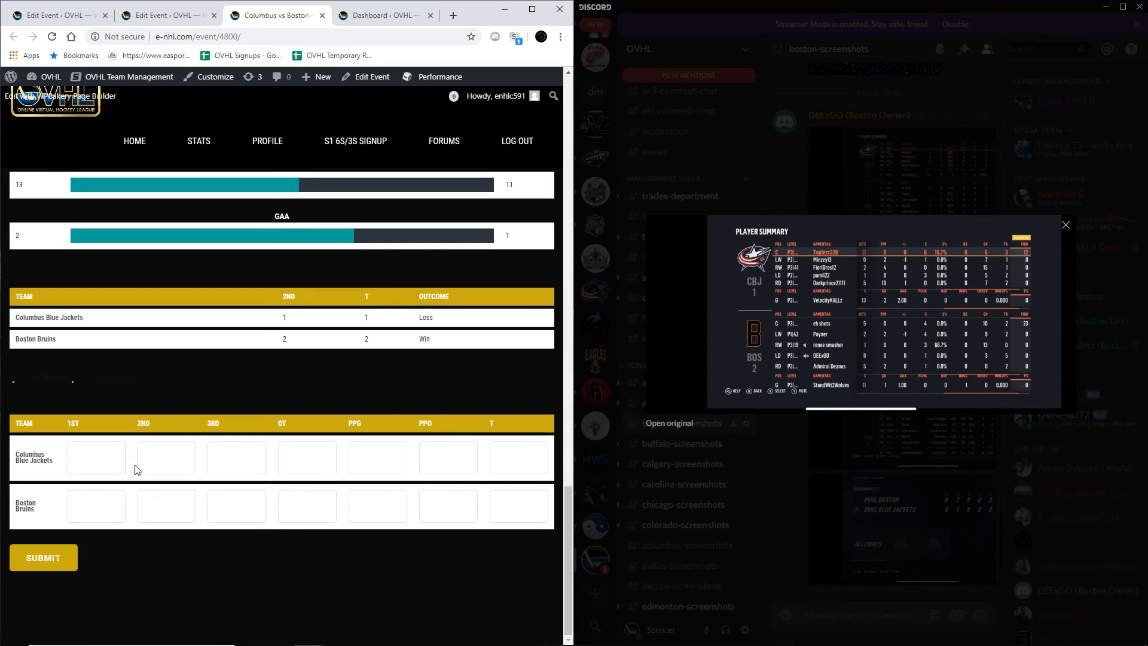
{"action": "type", "text": "1"}
{"action": "left_click", "coordinate": [141, 511]}
{"action": "left_click", "coordinate": [76, 553]}
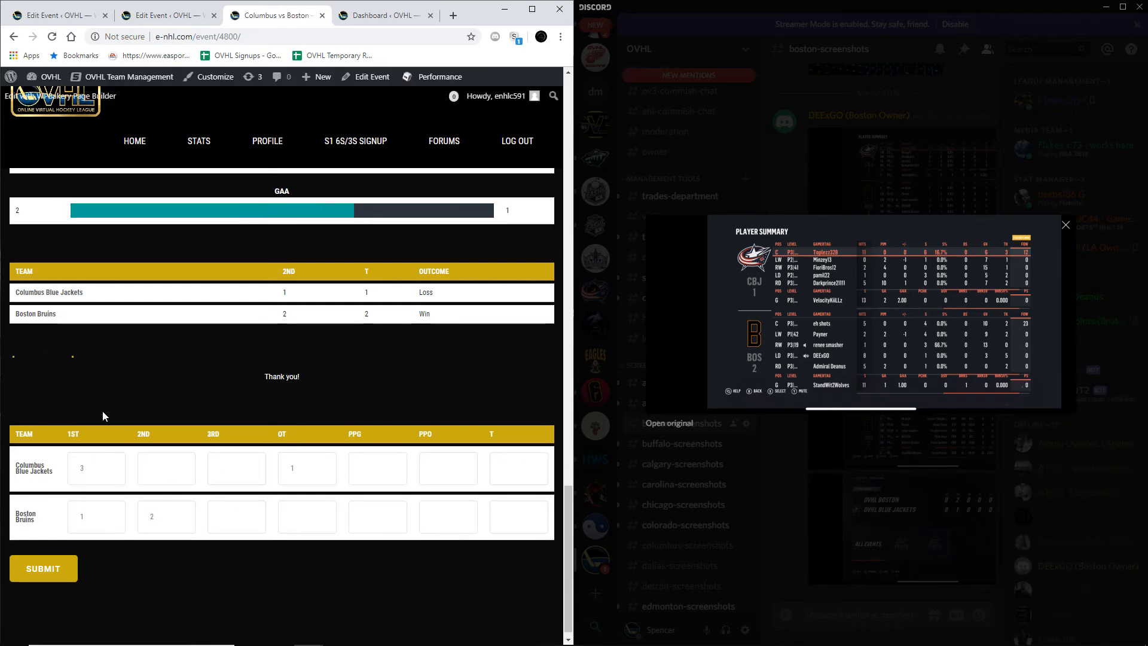
Step: Check the Columbus Blue Jackets vs Boston Bruins score in the site's list of May 2, 2019 games
{"action": "scroll", "coordinate": [184, 379], "scroll_direction": "down", "scroll_amount": 2}
{"action": "scroll", "coordinate": [184, 378], "scroll_direction": "down", "scroll_amount": 3}
{"action": "scroll", "coordinate": [203, 359], "scroll_direction": "up", "scroll_amount": 3}
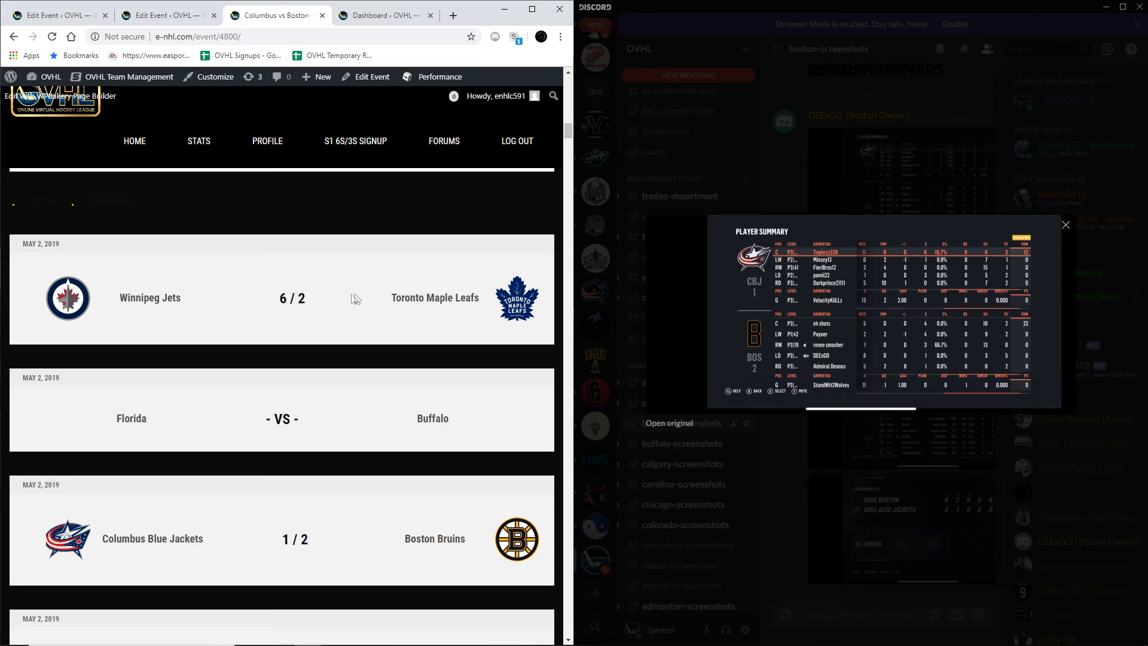
{"action": "scroll", "coordinate": [248, 306], "scroll_direction": "down", "scroll_amount": 1}
{"action": "scroll", "coordinate": [320, 322], "scroll_direction": "down", "scroll_amount": 5}
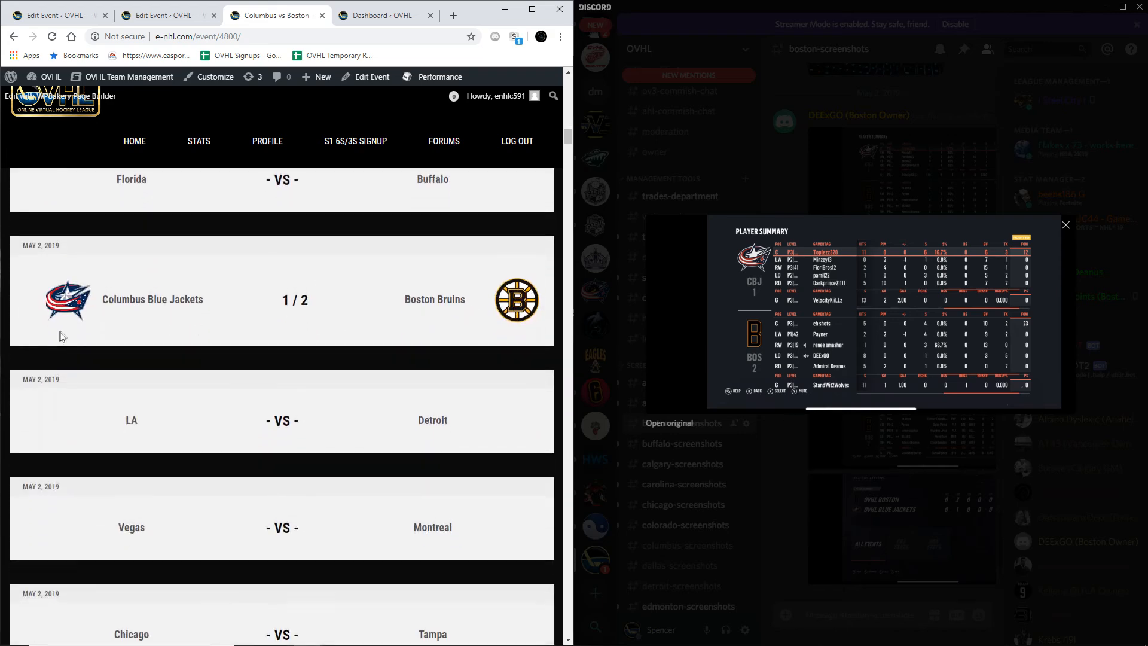
{"action": "scroll", "coordinate": [477, 221], "scroll_direction": "up", "scroll_amount": 1}
{"action": "scroll", "coordinate": [477, 221], "scroll_direction": "up", "scroll_amount": 1}
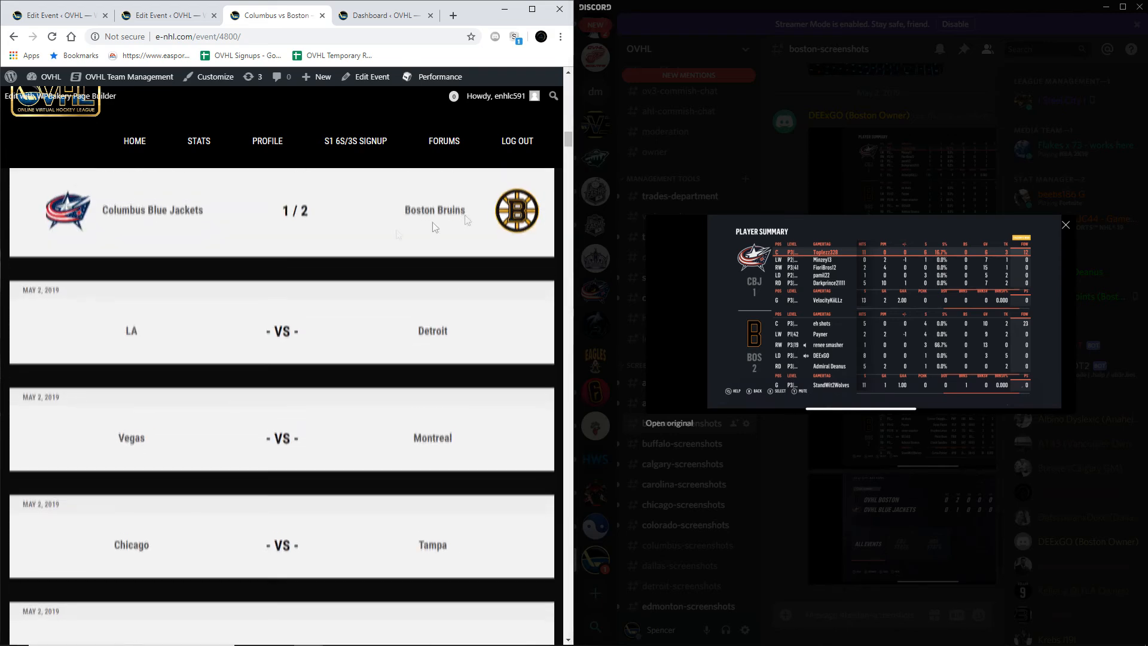
Step: Return to the event editor, open the admin list of all events and search it for "boston"
{"action": "left_click", "coordinate": [65, 16]}
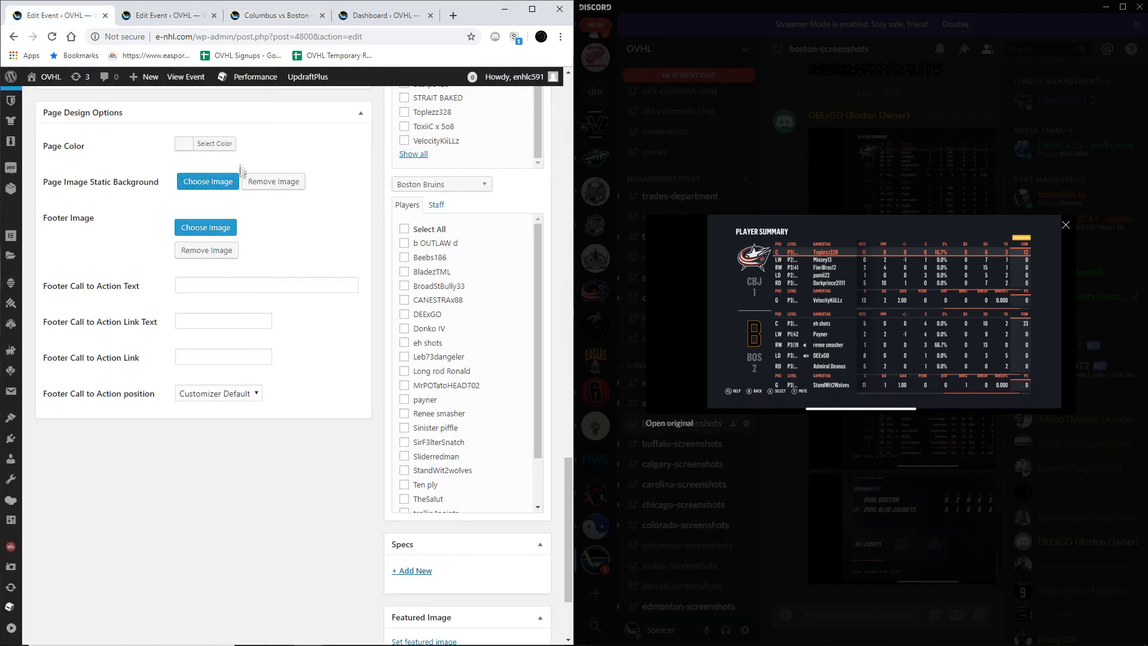
{"action": "left_click", "coordinate": [171, 15]}
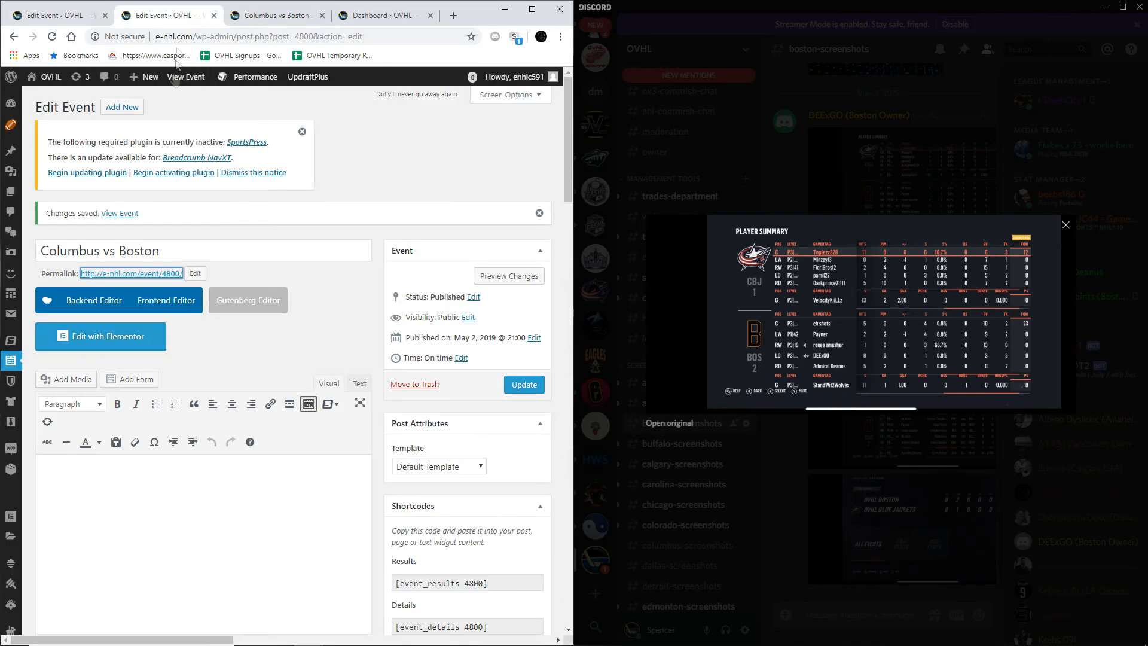
{"action": "left_click", "coordinate": [12, 371]}
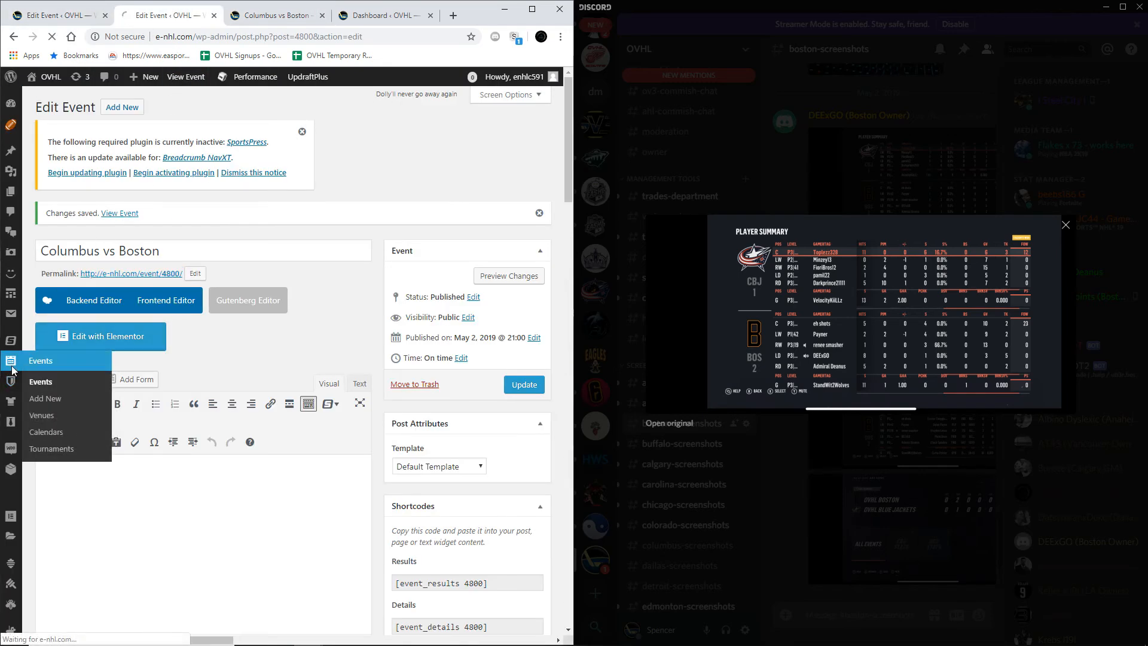
{"action": "left_click", "coordinate": [439, 207]}
{"action": "type", "text": "boston"}
{"action": "key", "text": "Return"}
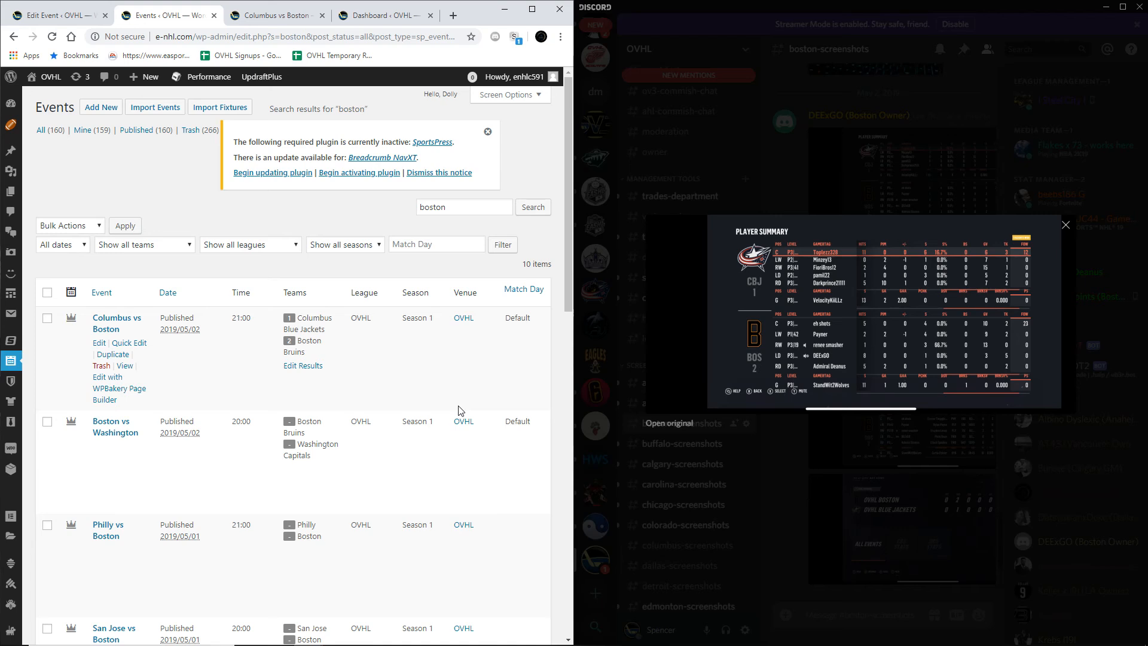
Step: Reload the full, unfiltered events list and maximize the browser window
{"action": "left_click", "coordinate": [12, 360]}
{"action": "scroll", "coordinate": [295, 371], "scroll_direction": "down", "scroll_amount": 13}
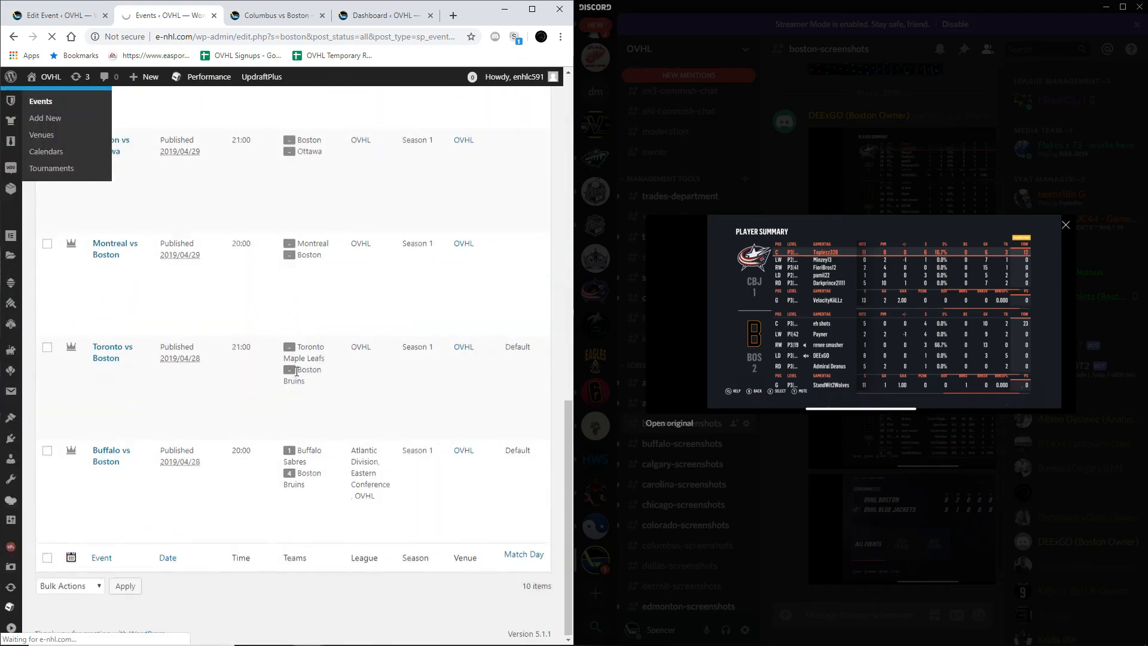
{"action": "key", "text": "super+Up"}
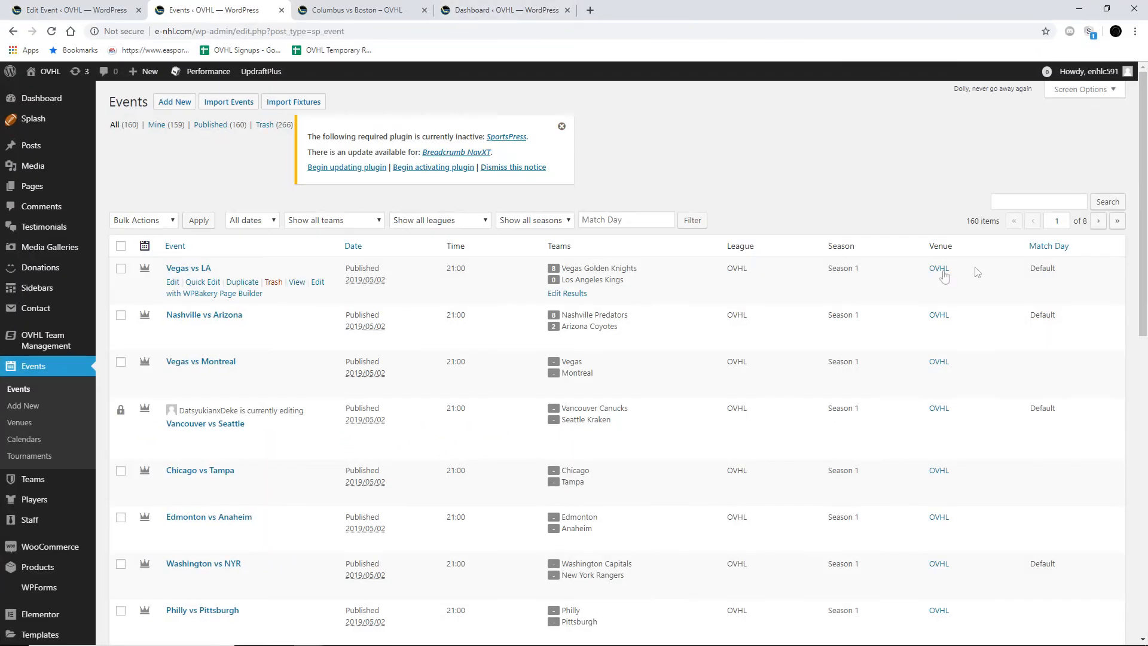
Step: Go to page 4 of the events list and check which games have scores entered
{"action": "double_click", "coordinate": [1055, 221]}
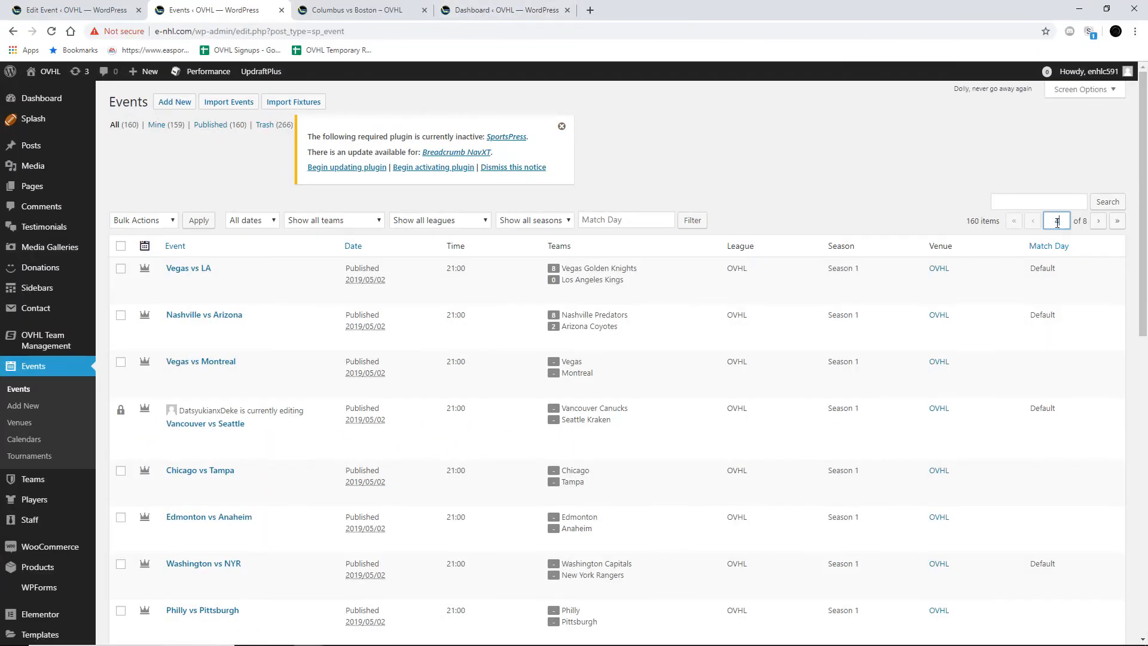
{"action": "key", "text": "Return"}
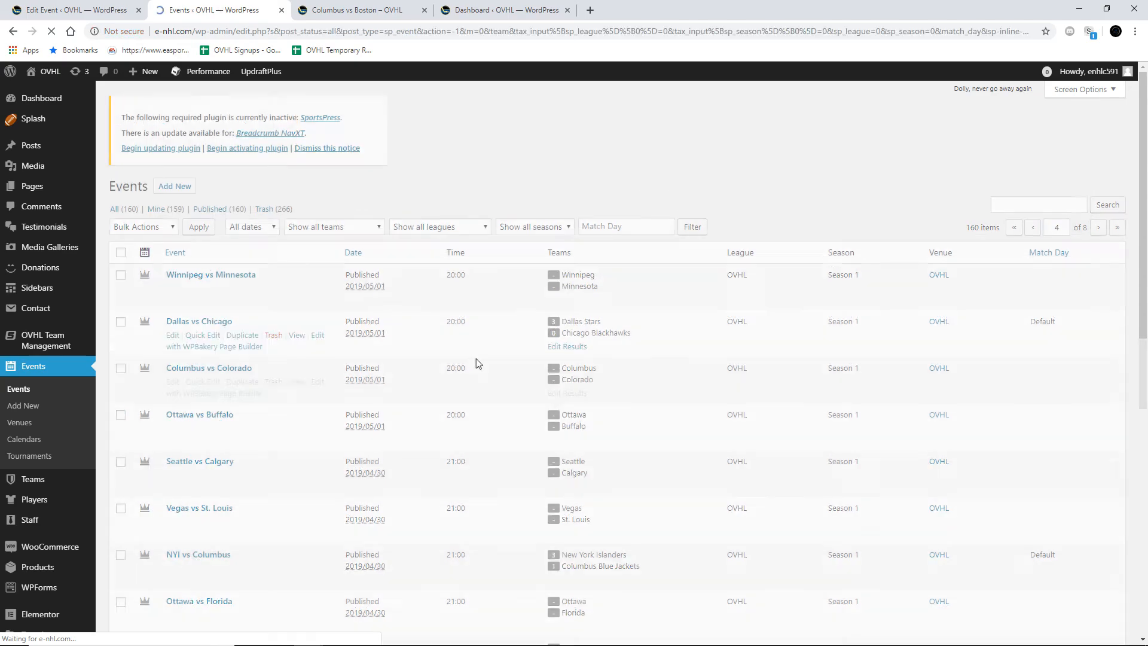
{"action": "scroll", "coordinate": [478, 363], "scroll_direction": "down", "scroll_amount": 6}
{"action": "scroll", "coordinate": [479, 362], "scroll_direction": "down", "scroll_amount": 4}
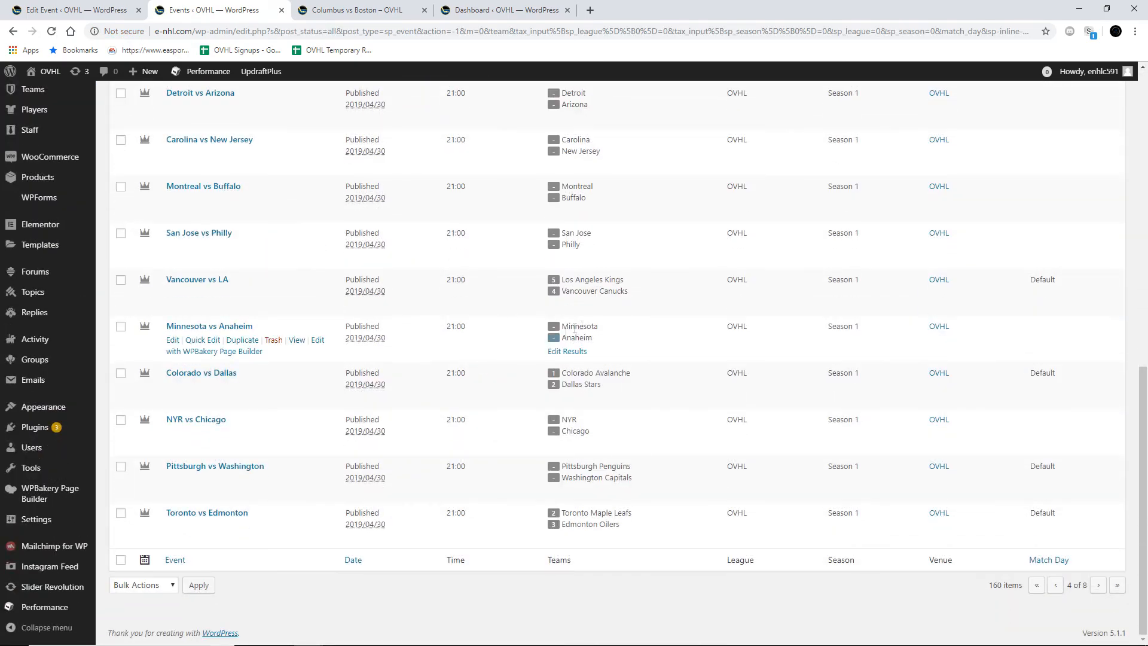
{"action": "scroll", "coordinate": [558, 324], "scroll_direction": "up", "scroll_amount": 8}
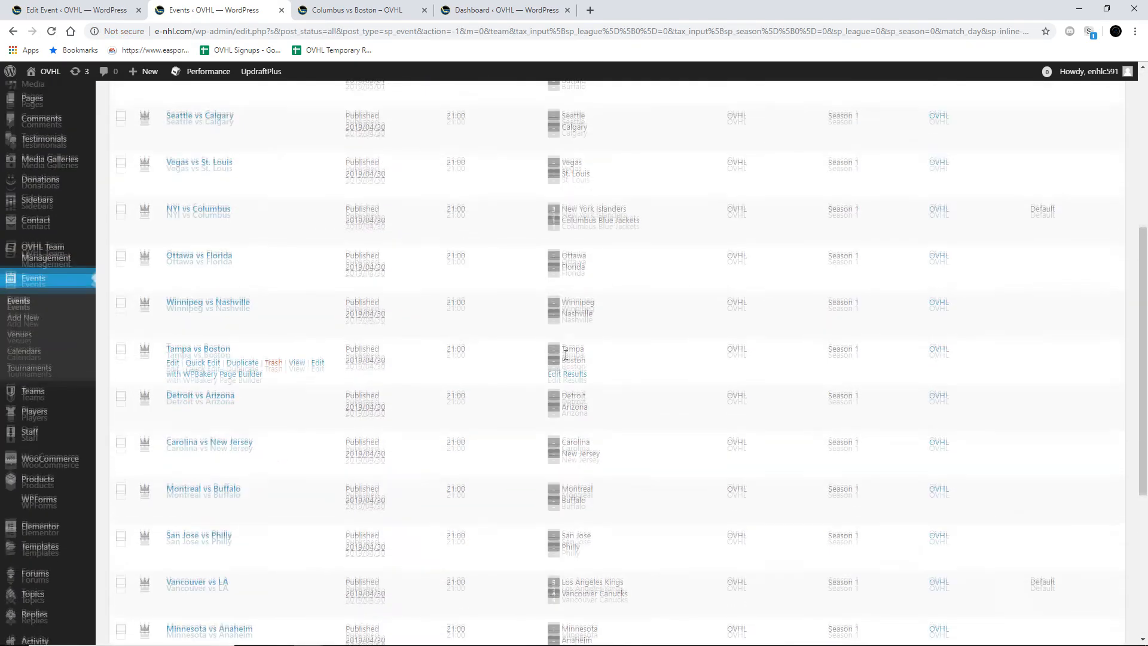
{"action": "scroll", "coordinate": [504, 406], "scroll_direction": "up", "scroll_amount": 3}
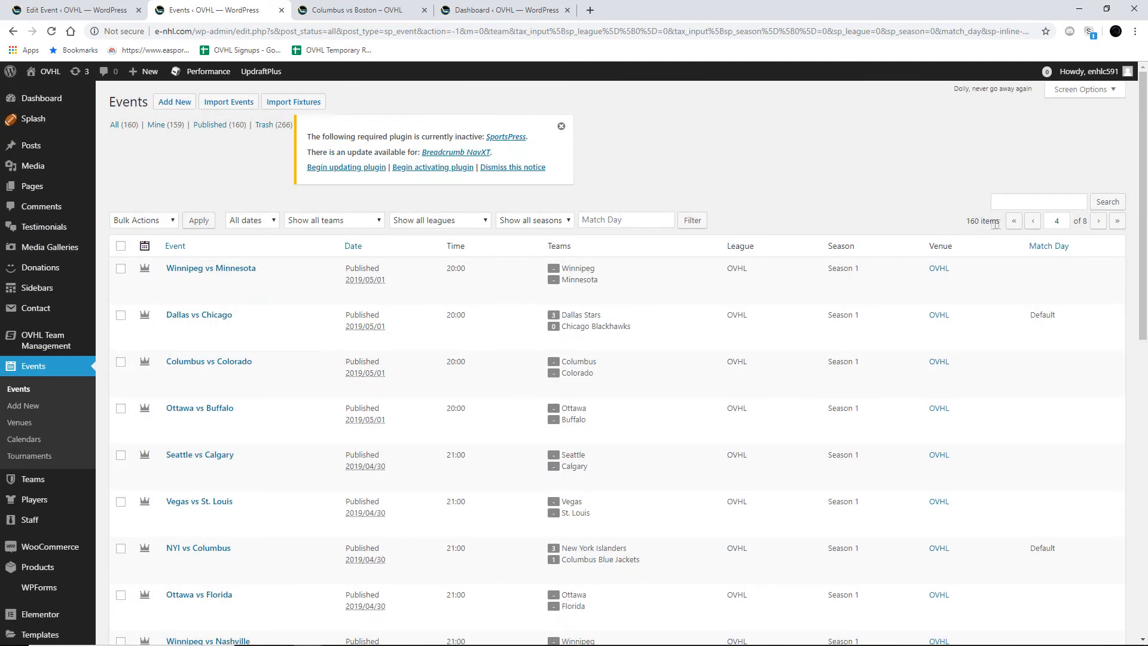
Step: Return to page 1 of the events list and check which May 2, 2019 games have scores entered
{"action": "double_click", "coordinate": [1057, 221]}
{"action": "type", "text": "1"}
{"action": "key", "text": "Return"}
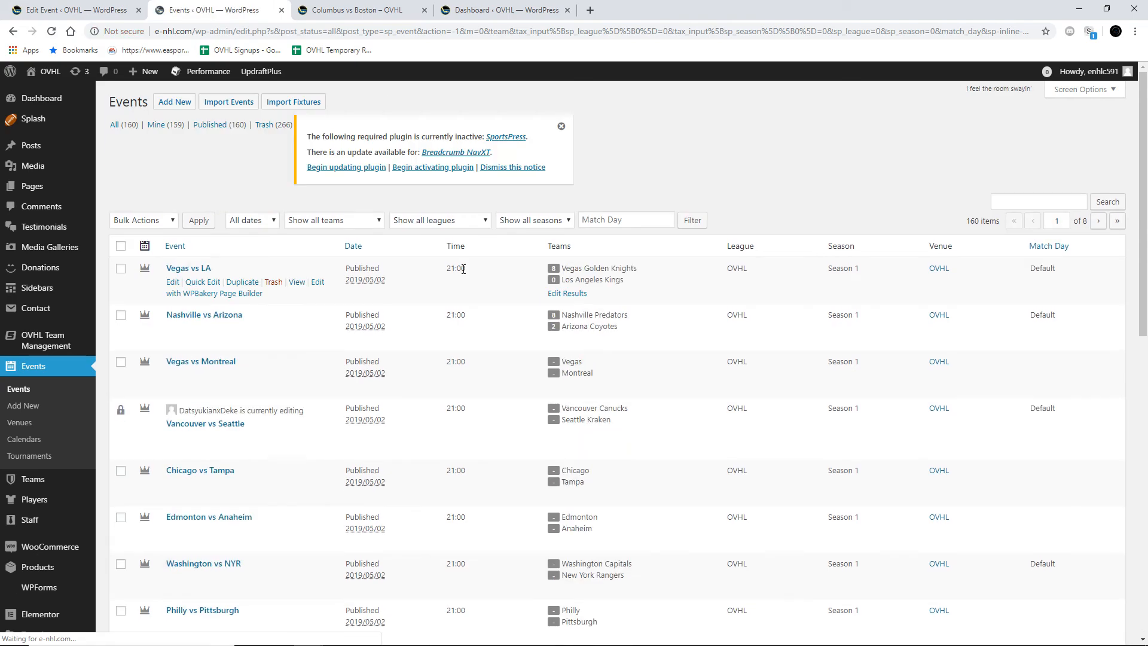
{"action": "scroll", "coordinate": [463, 269], "scroll_direction": "down", "scroll_amount": 10}
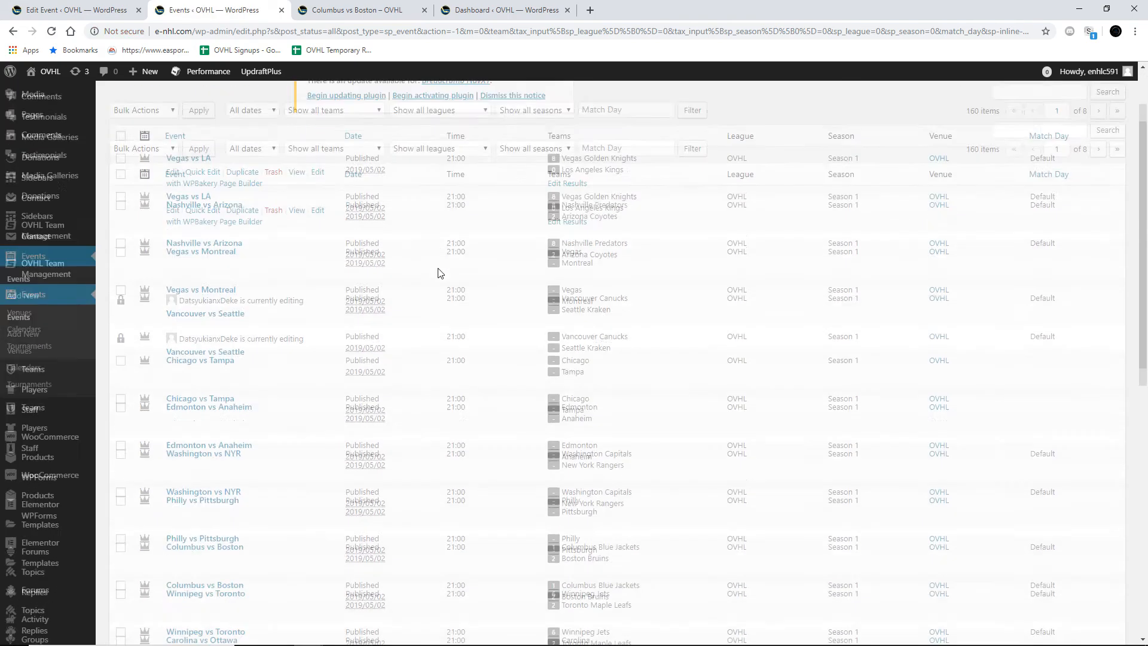
{"action": "scroll", "coordinate": [441, 274], "scroll_direction": "down", "scroll_amount": 1}
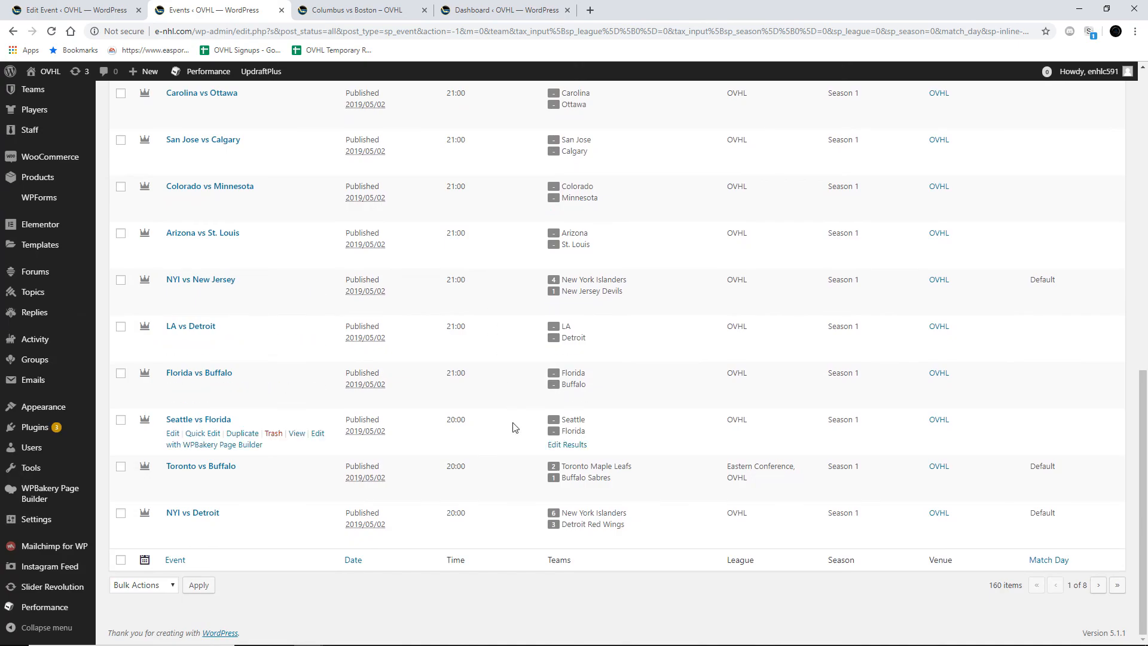
{"action": "scroll", "coordinate": [513, 427], "scroll_direction": "up", "scroll_amount": 6}
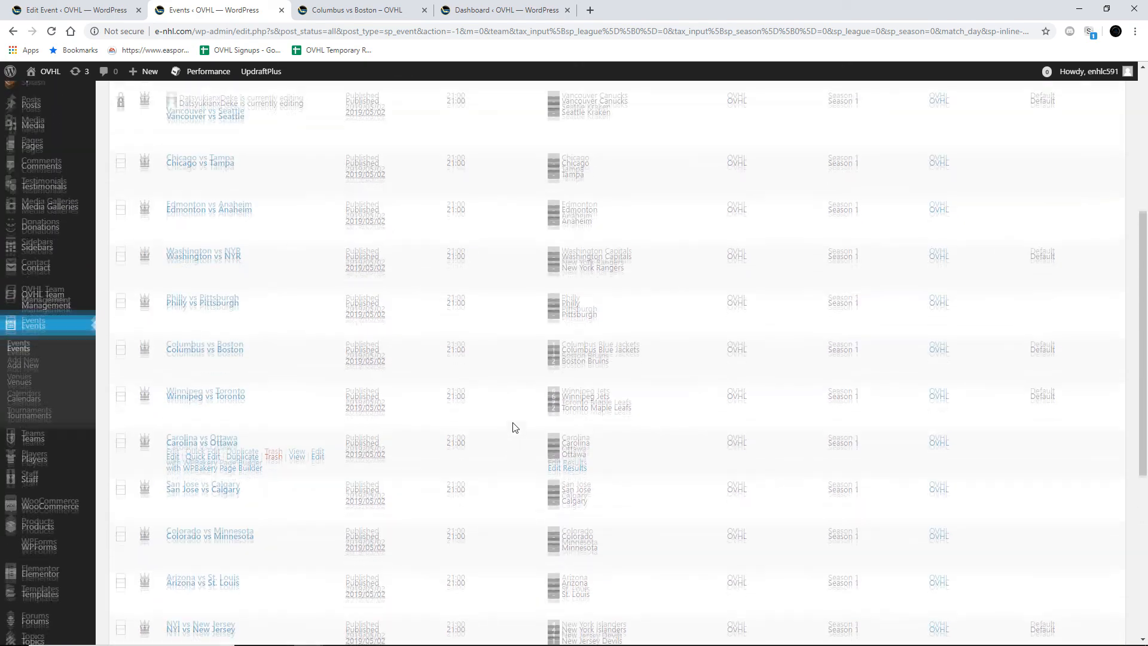
{"action": "scroll", "coordinate": [513, 427], "scroll_direction": "up", "scroll_amount": 5}
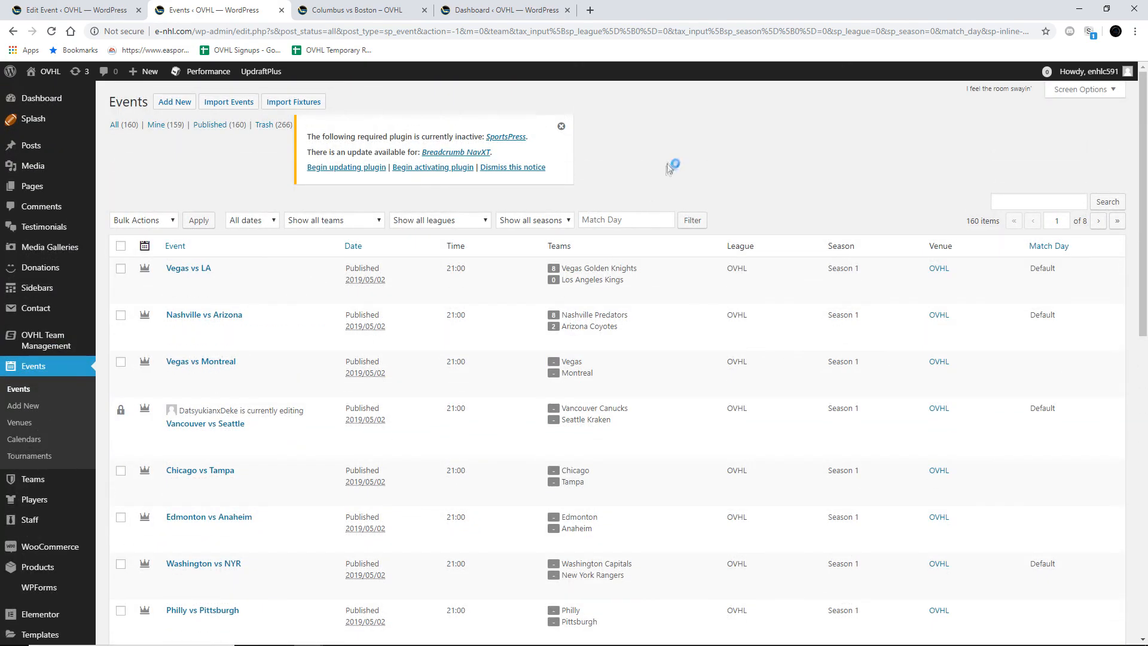
{"action": "left_click_drag", "start_coordinate": [668, 165], "coordinate": [680, 190]}
{"action": "left_click_drag", "start_coordinate": [692, 138], "coordinate": [696, 203]}
{"action": "left_click", "coordinate": [712, 139]}
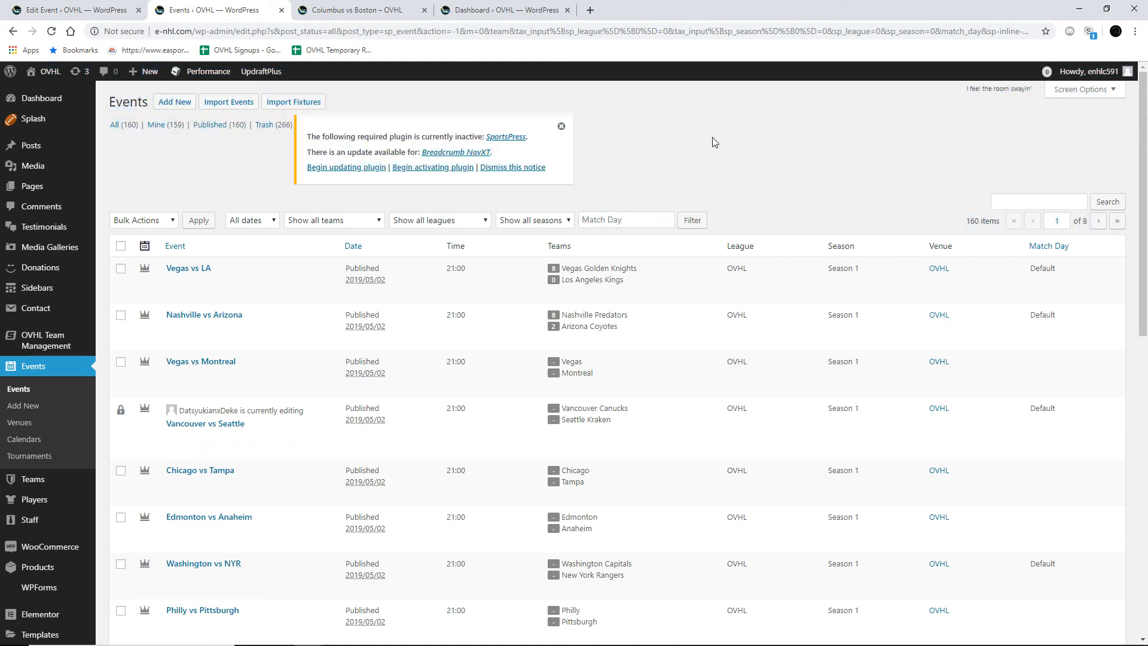